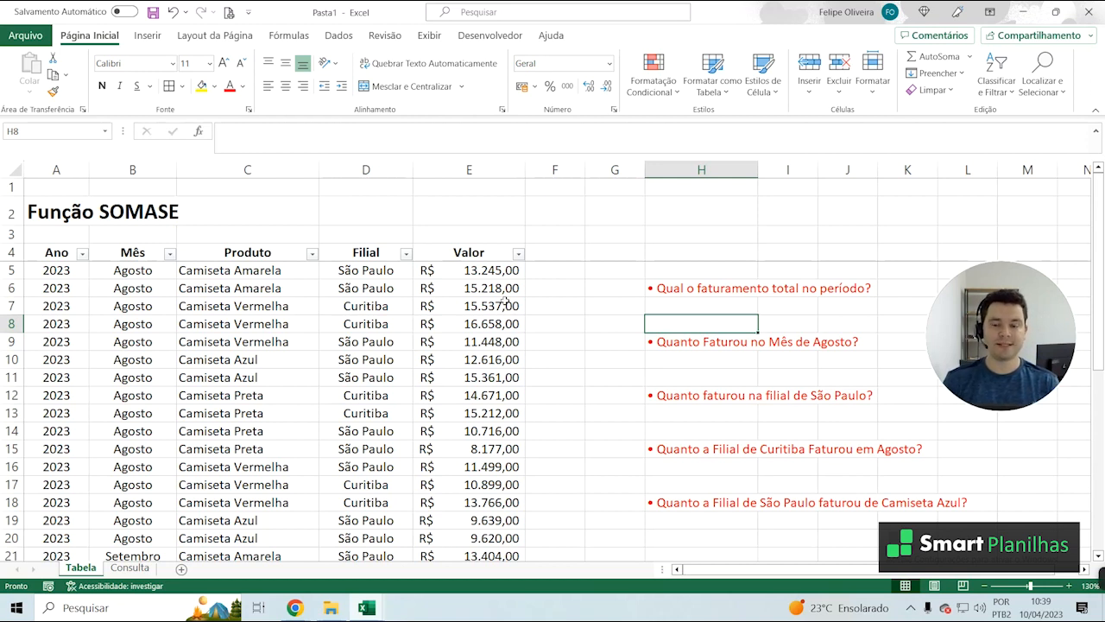
# Examine the sales table's Ano, Mês, Produto, Filial and Valor columns
pyautogui.click(382, 323)
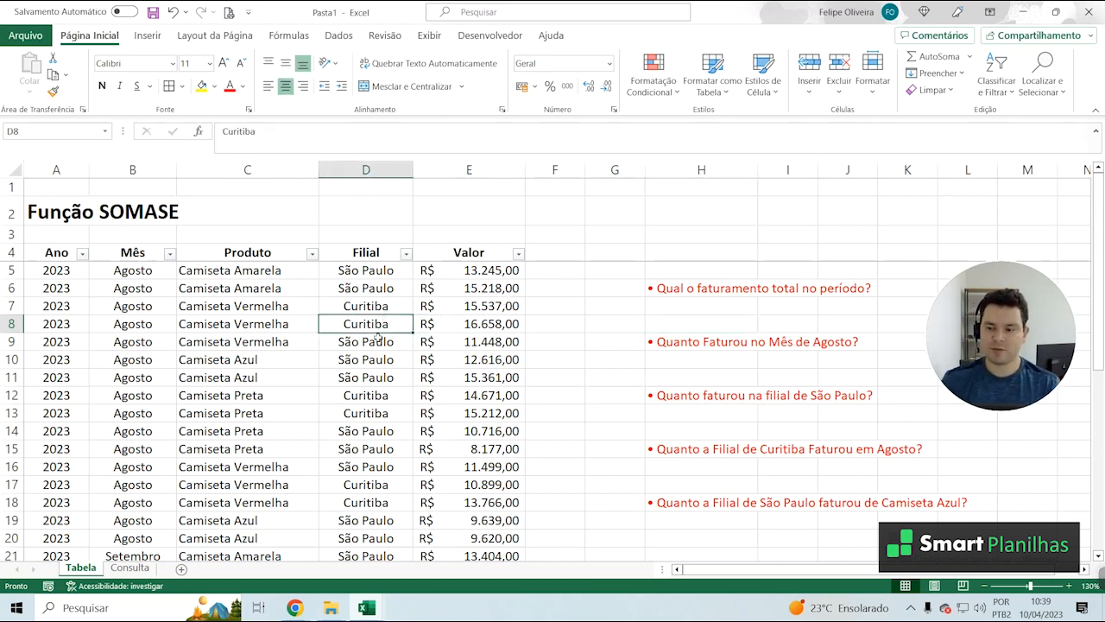
pyautogui.click(142, 322)
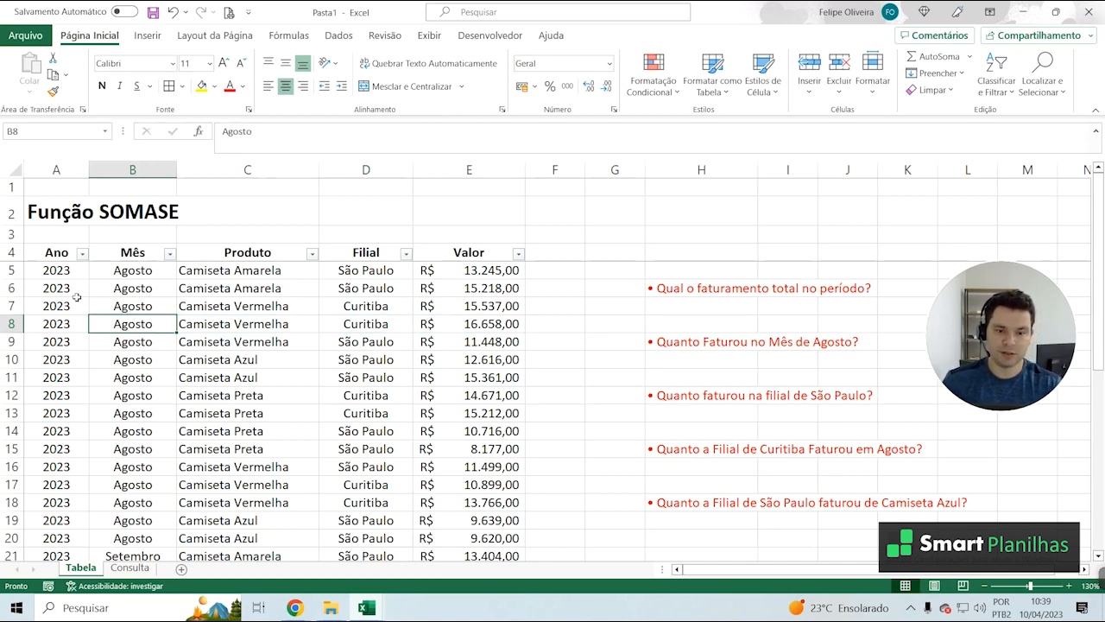
pyautogui.moveTo(54, 251); pyautogui.dragTo(51, 359)
pyautogui.moveTo(132, 233); pyautogui.dragTo(132, 359)
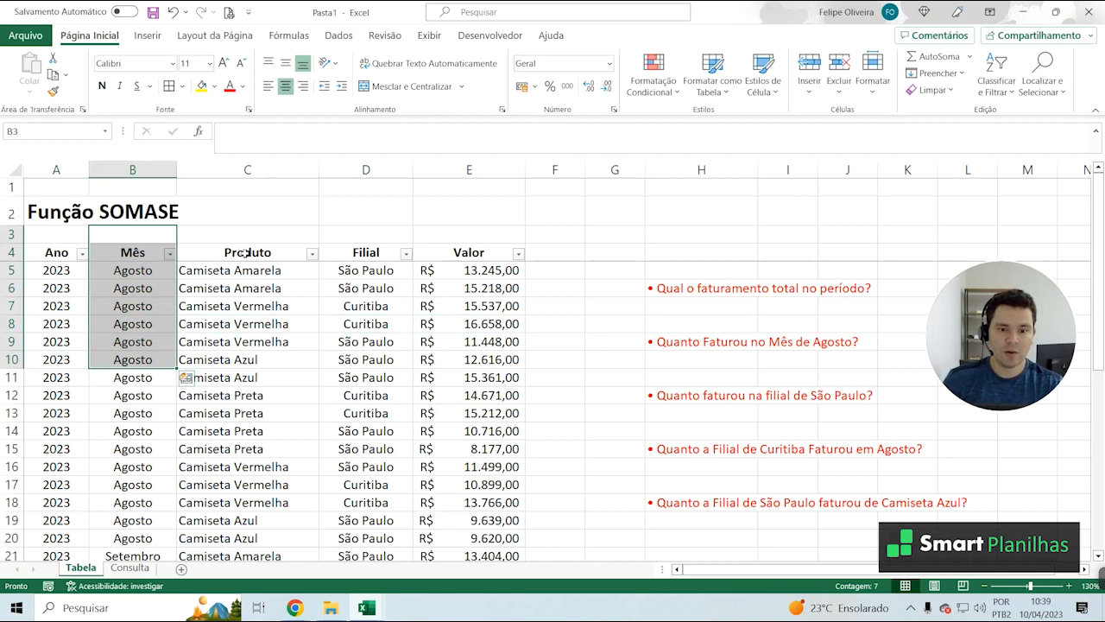
pyautogui.moveTo(247, 252); pyautogui.dragTo(326, 449)
pyautogui.moveTo(382, 256); pyautogui.dragTo(406, 417)
pyautogui.moveTo(470, 271); pyautogui.dragTo(466, 415)
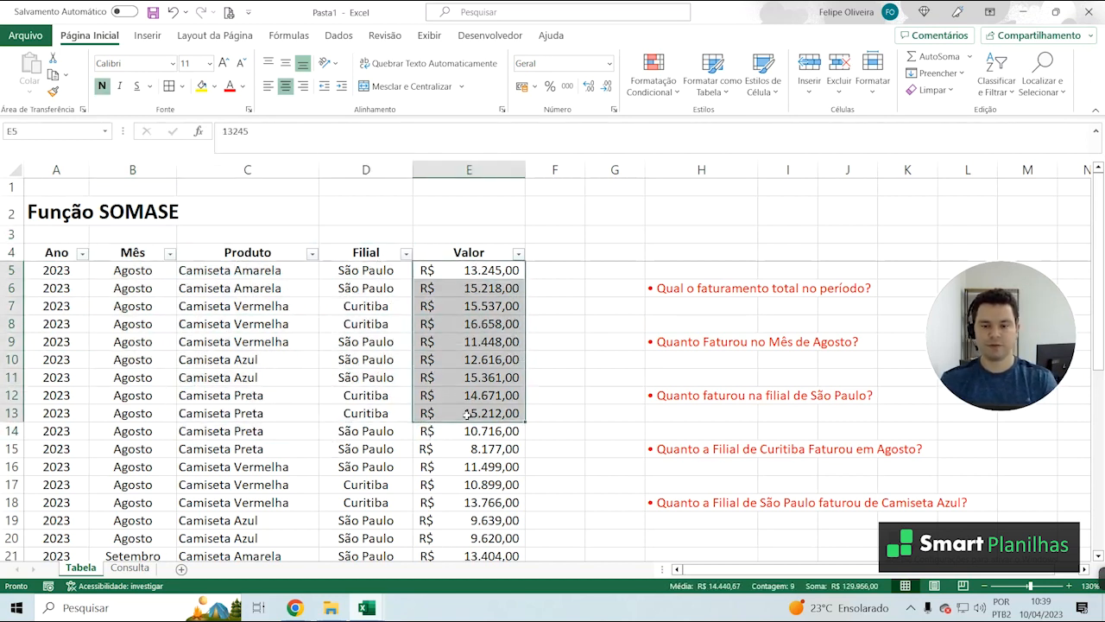
pyautogui.click(230, 361)
# Review the total revenue question and check the Valor column's extent from its first to its last row
pyautogui.click(665, 290)
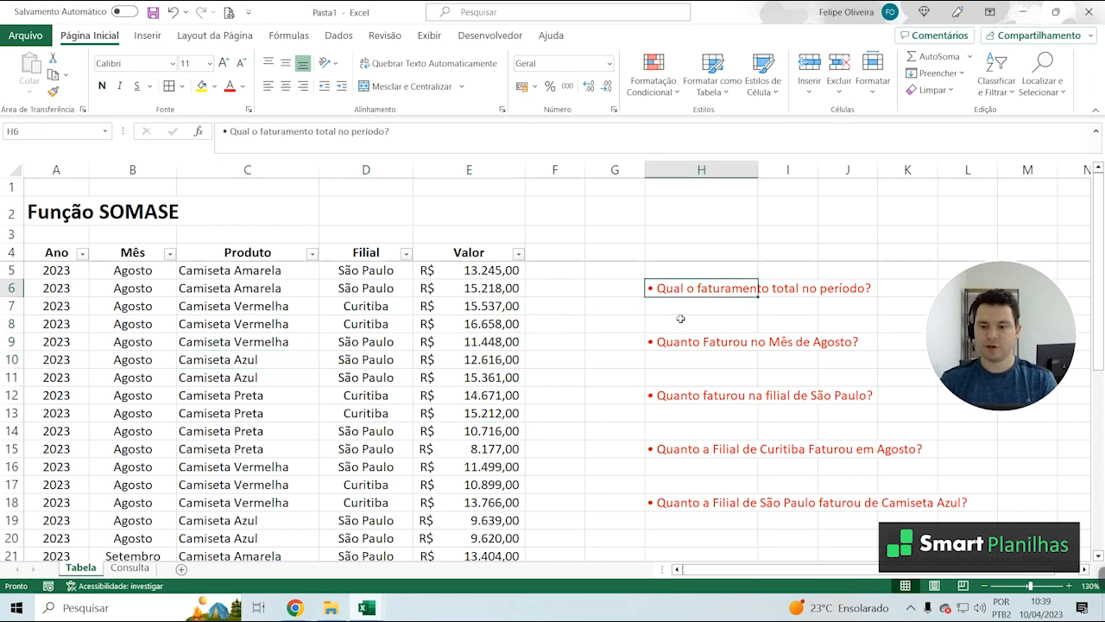
pyautogui.click(686, 312)
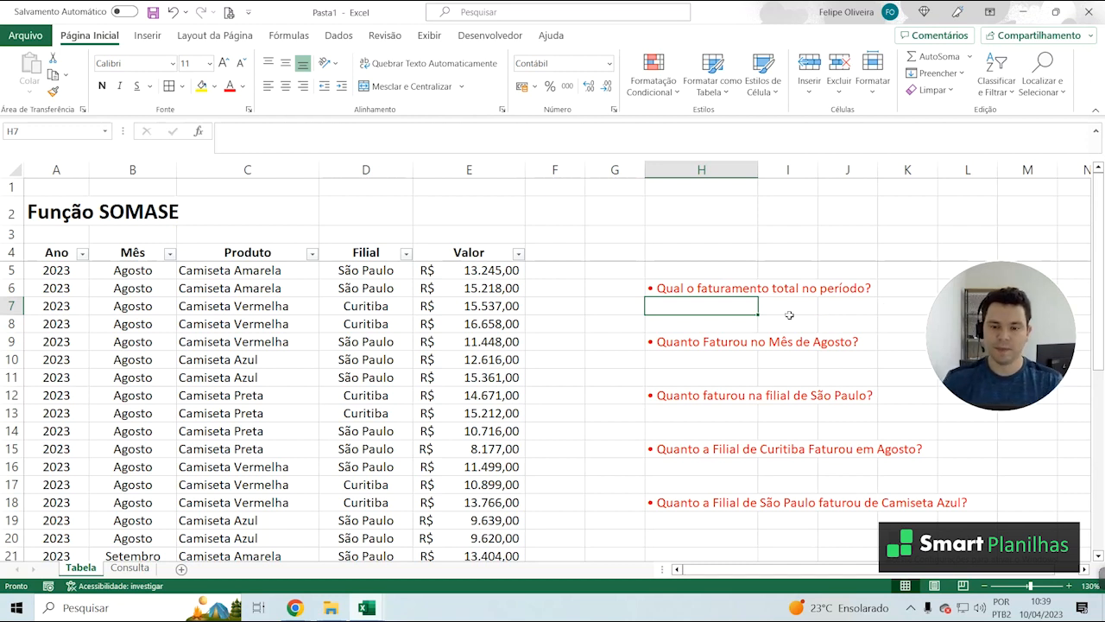
pyautogui.click(478, 270)
pyautogui.scroll(-7, 490, 319)
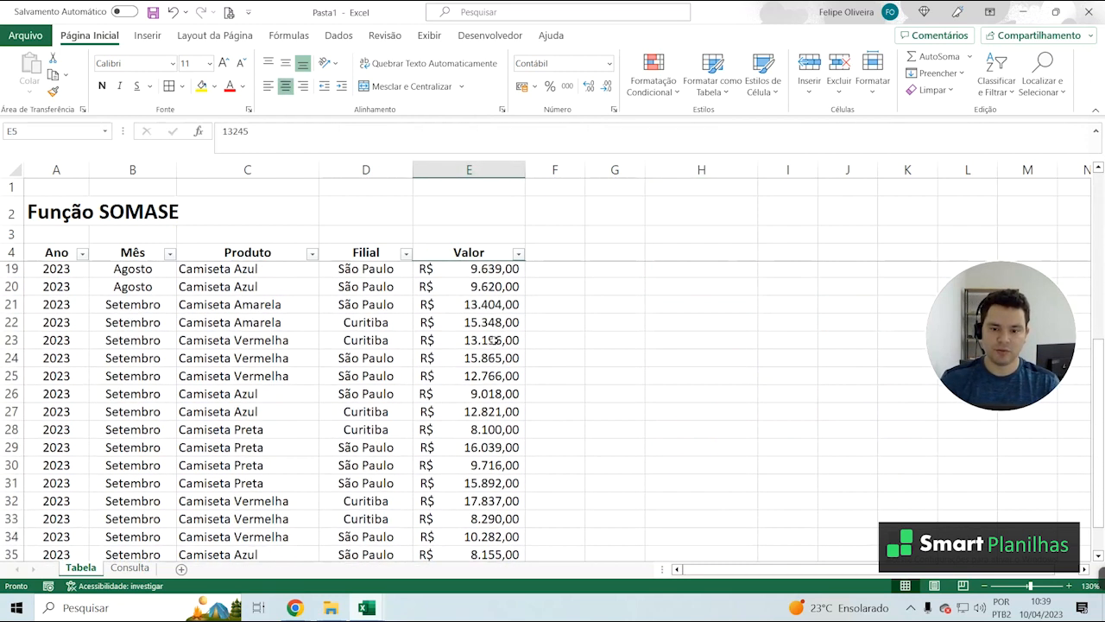
pyautogui.scroll(-2, 492, 330)
pyautogui.click(499, 341)
pyautogui.scroll(9, 483, 341)
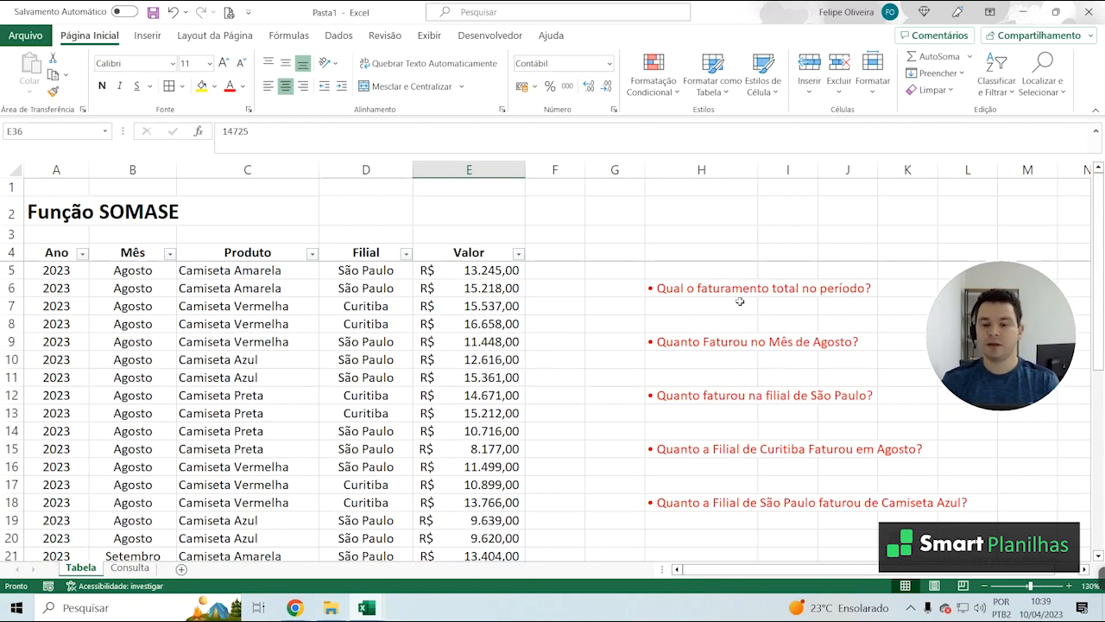
# Calculate the total revenue for the period in H7 with =SOMA(E5:E36)
pyautogui.click(706, 309)
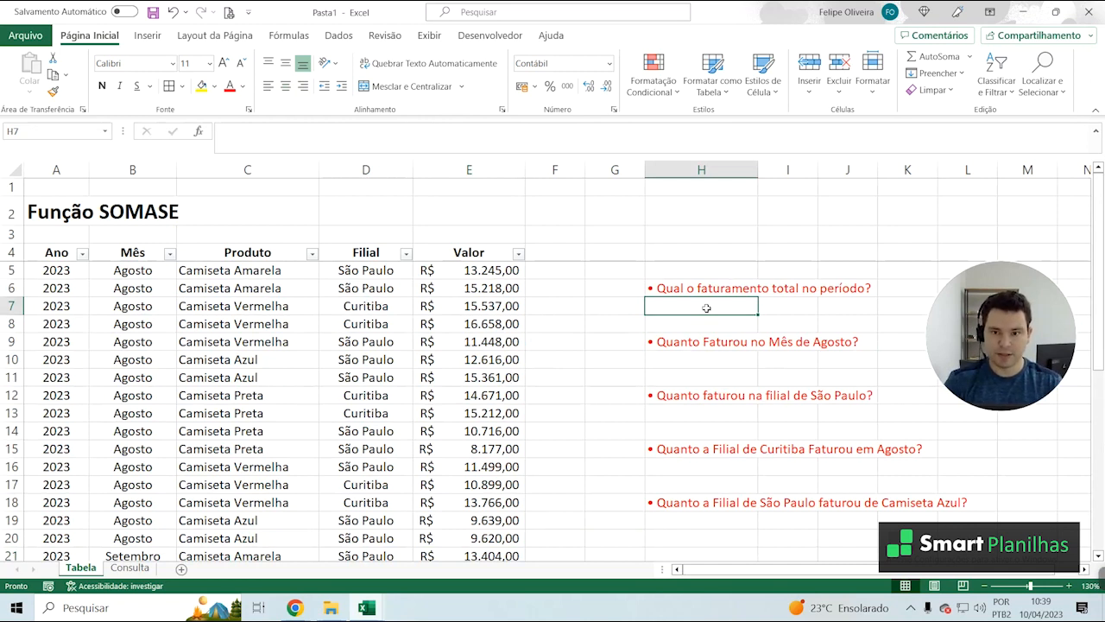
pyautogui.write('=SOMA(')
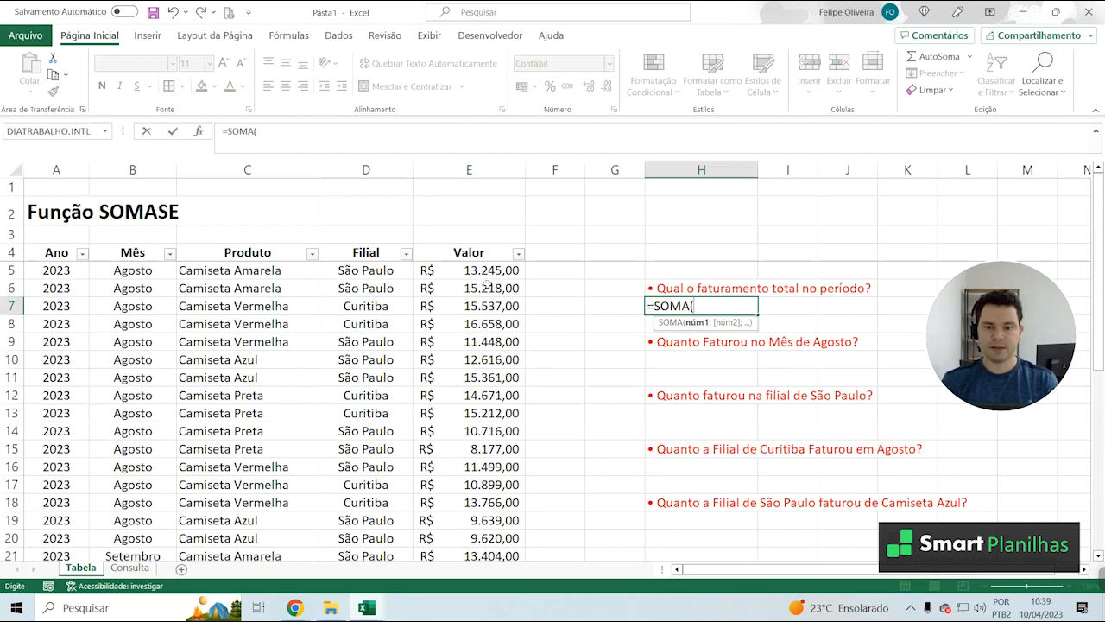
pyautogui.click(472, 272)
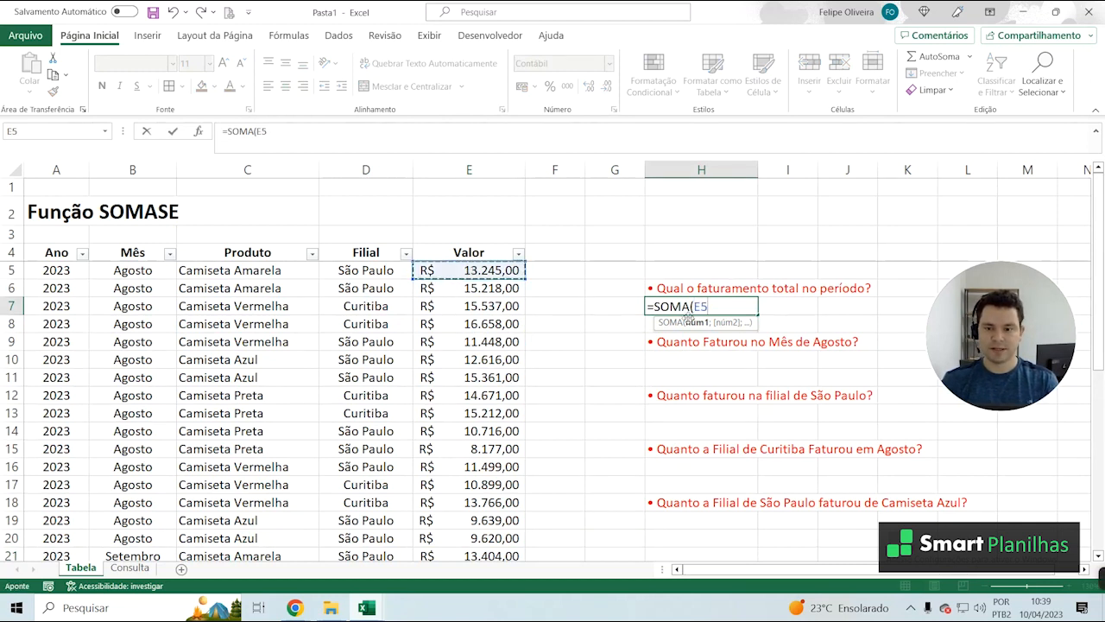
pyautogui.scroll(-8, 492, 414)
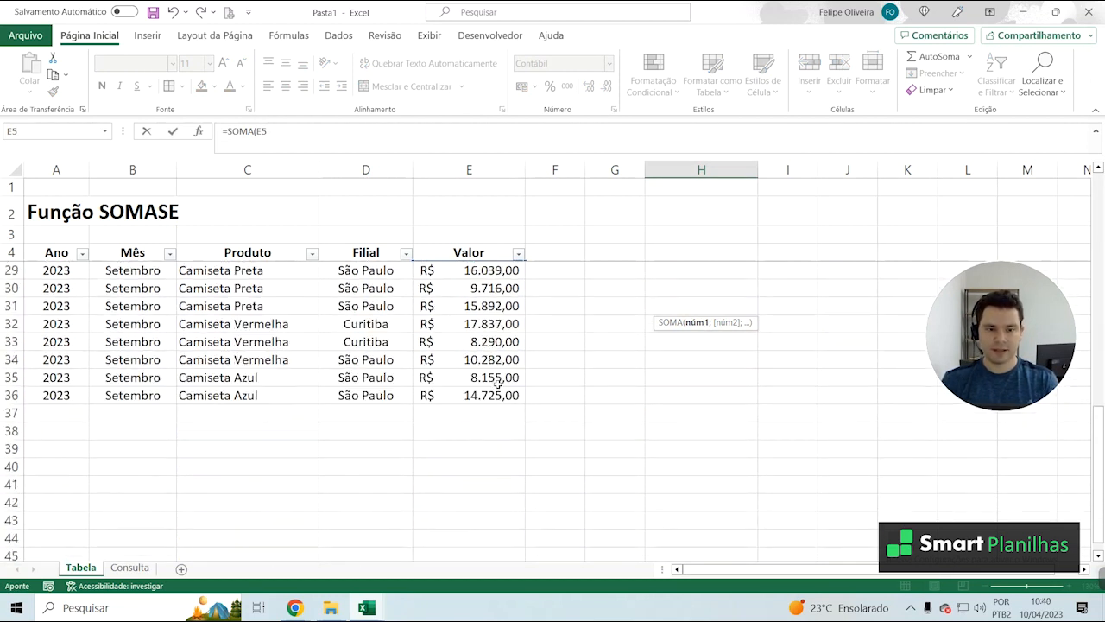
pyautogui.keyDown('shift'); pyautogui.click(473, 393); pyautogui.keyUp('shift')
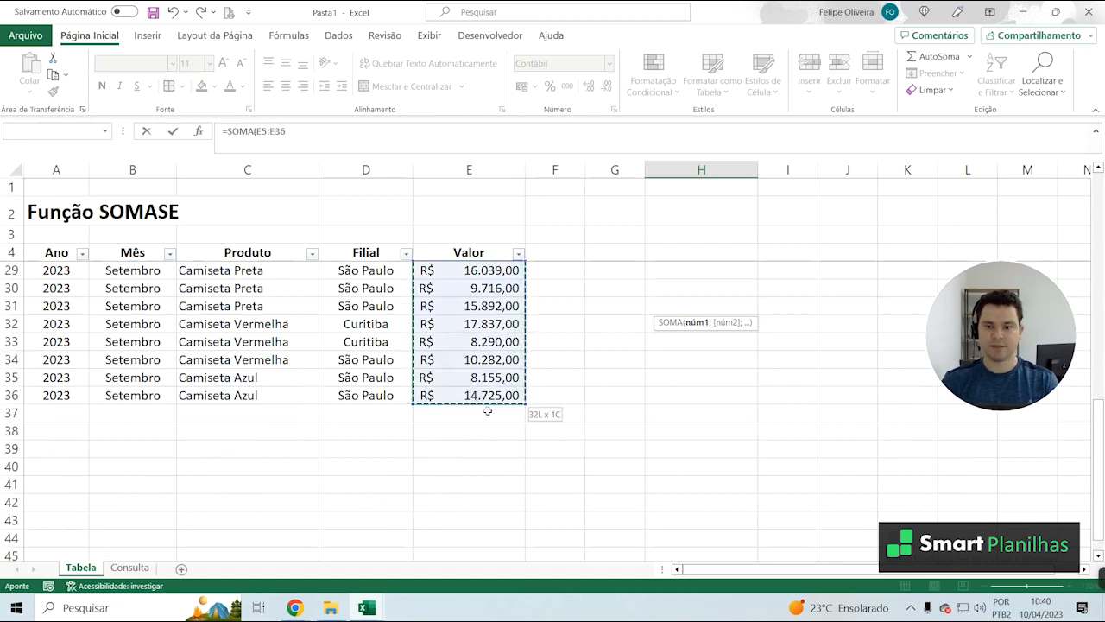
pyautogui.write(')')
pyautogui.press('Return')
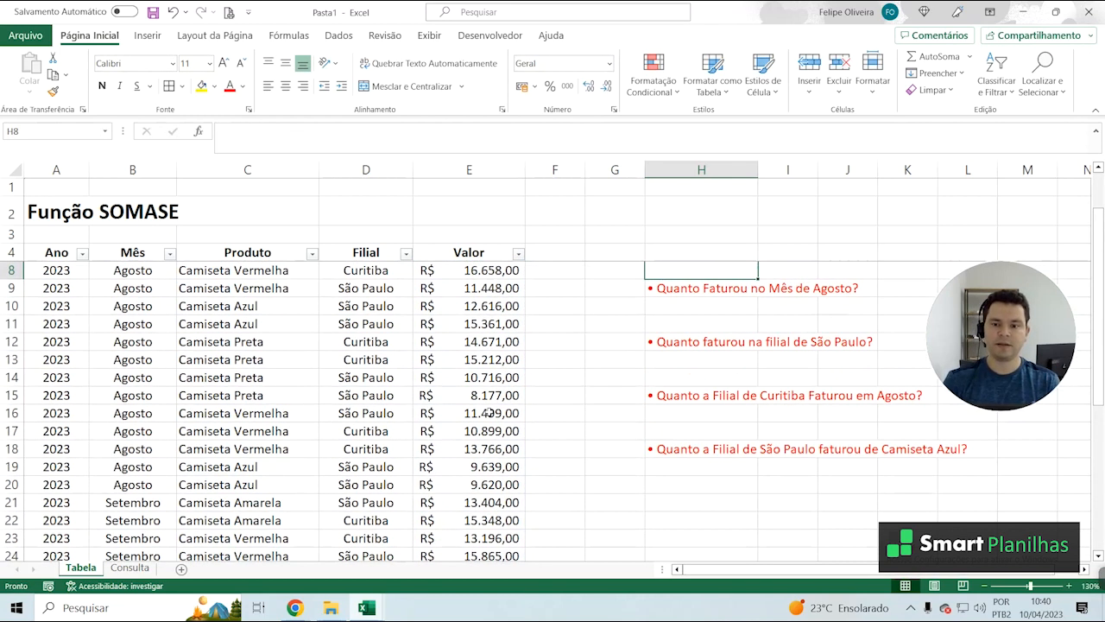
pyautogui.click(726, 292)
pyautogui.click(722, 307)
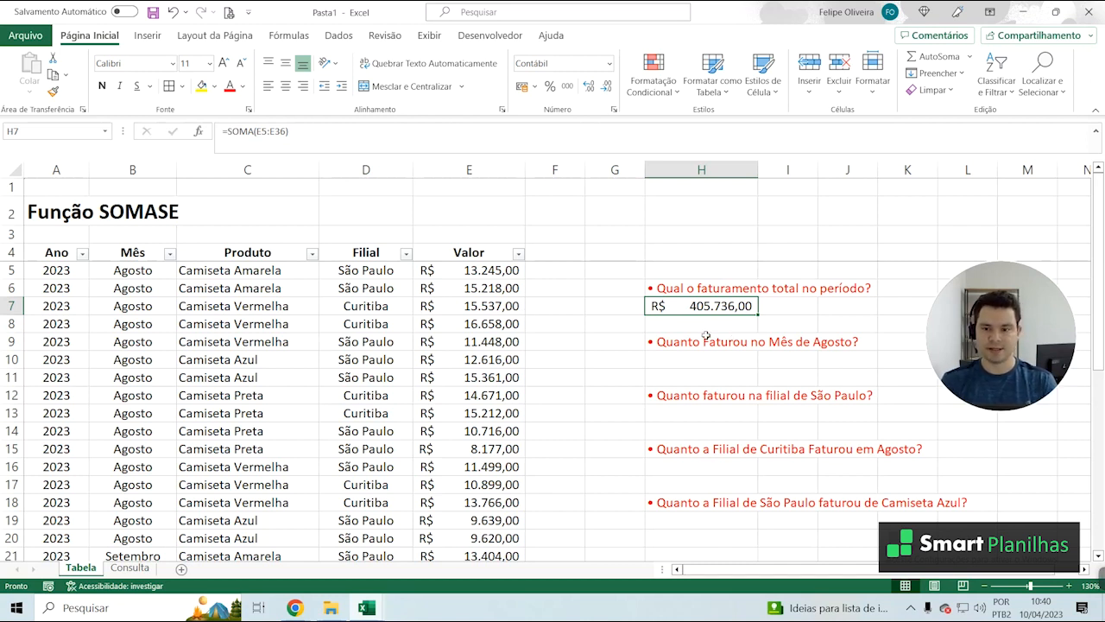
# Examine the Mês column against the values to see which rows belong to Agosto and which to Setembro
pyautogui.click(666, 354)
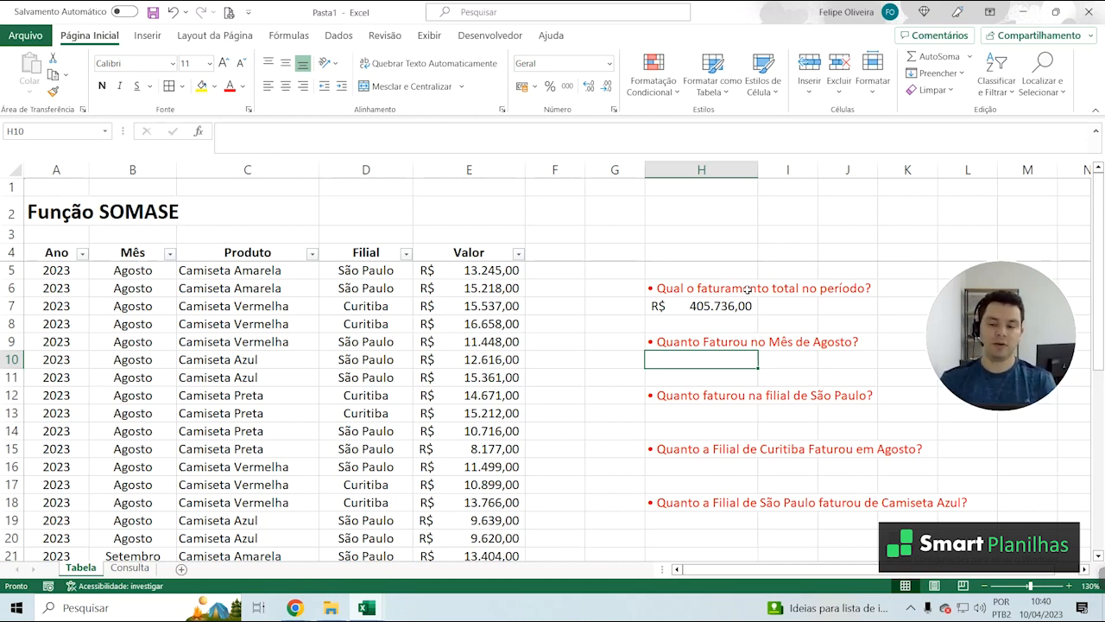
pyautogui.click(504, 270)
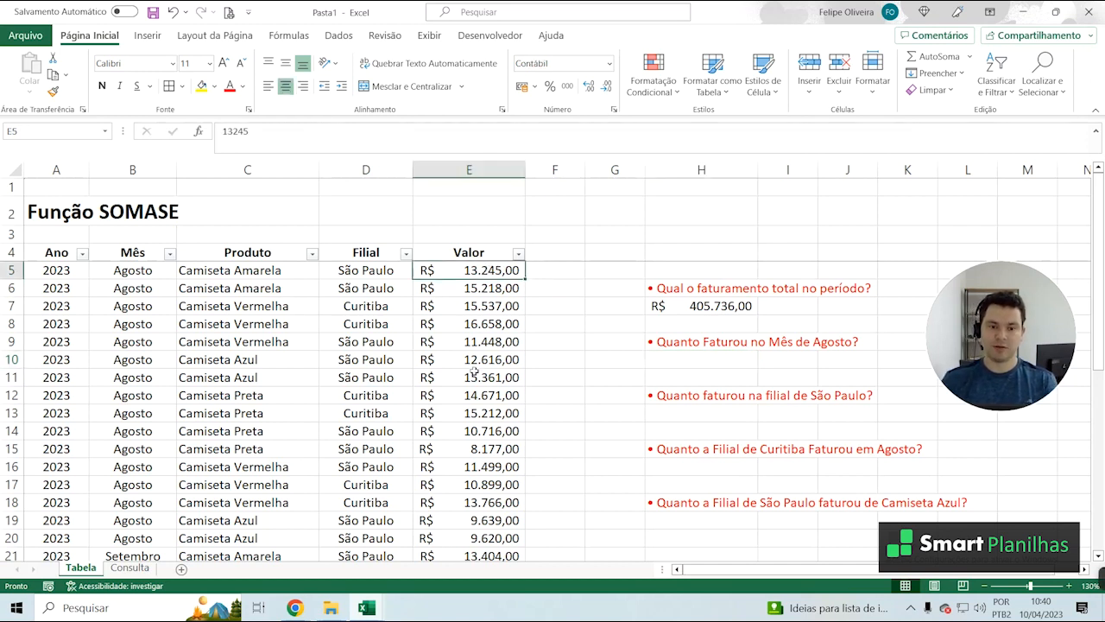
pyautogui.scroll(-2, 129, 302)
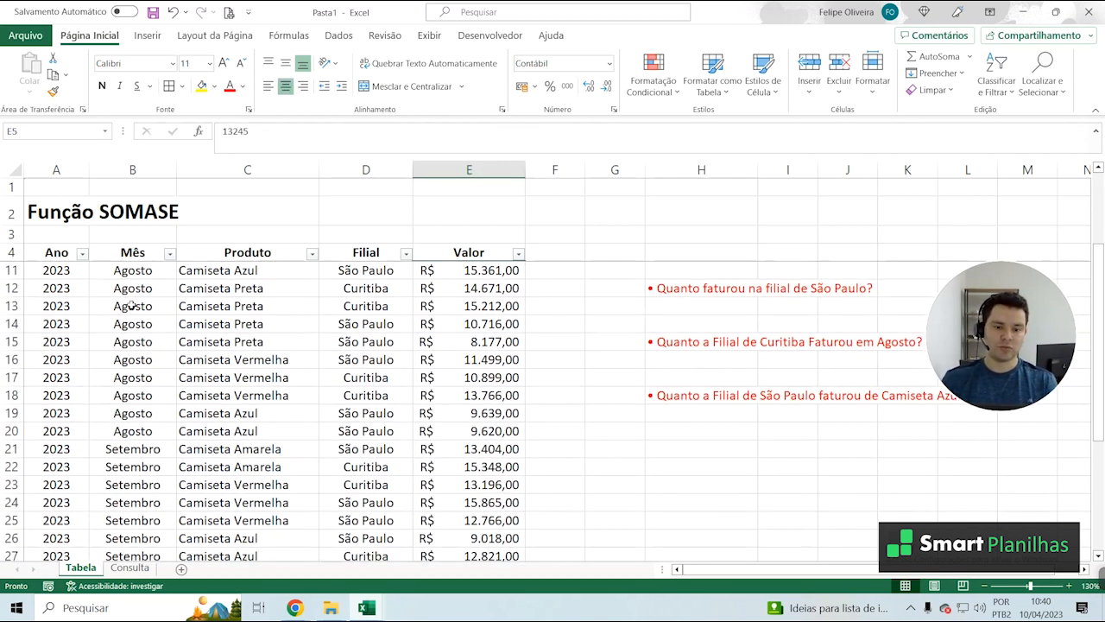
pyautogui.scroll(-1, 131, 304)
pyautogui.scroll(2, 131, 304)
pyautogui.click(132, 304)
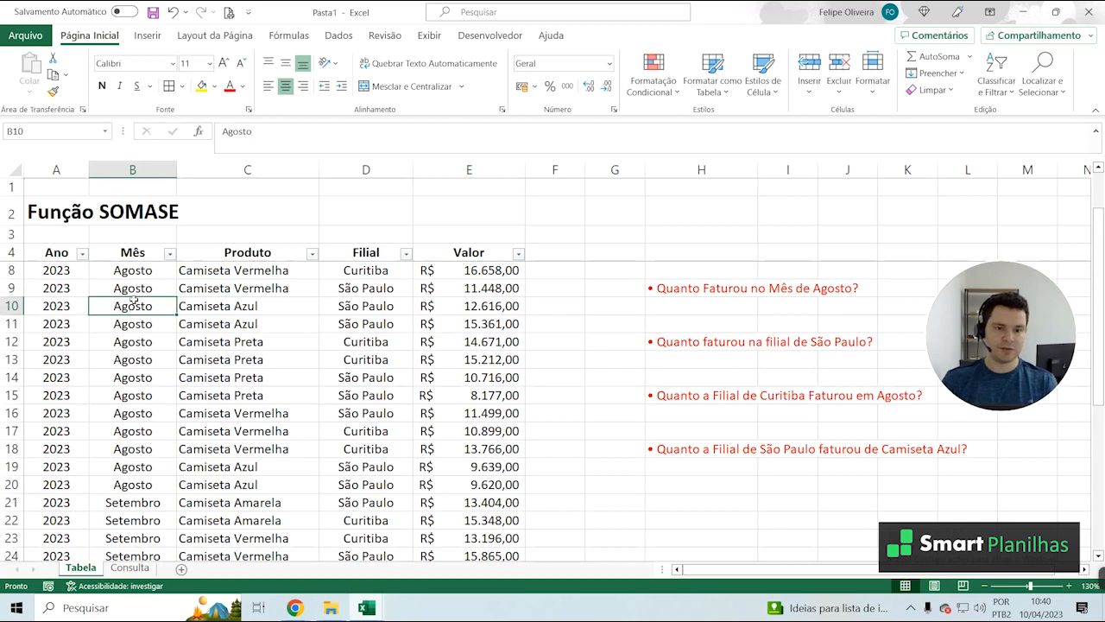
pyautogui.click(132, 170)
pyautogui.click(148, 306)
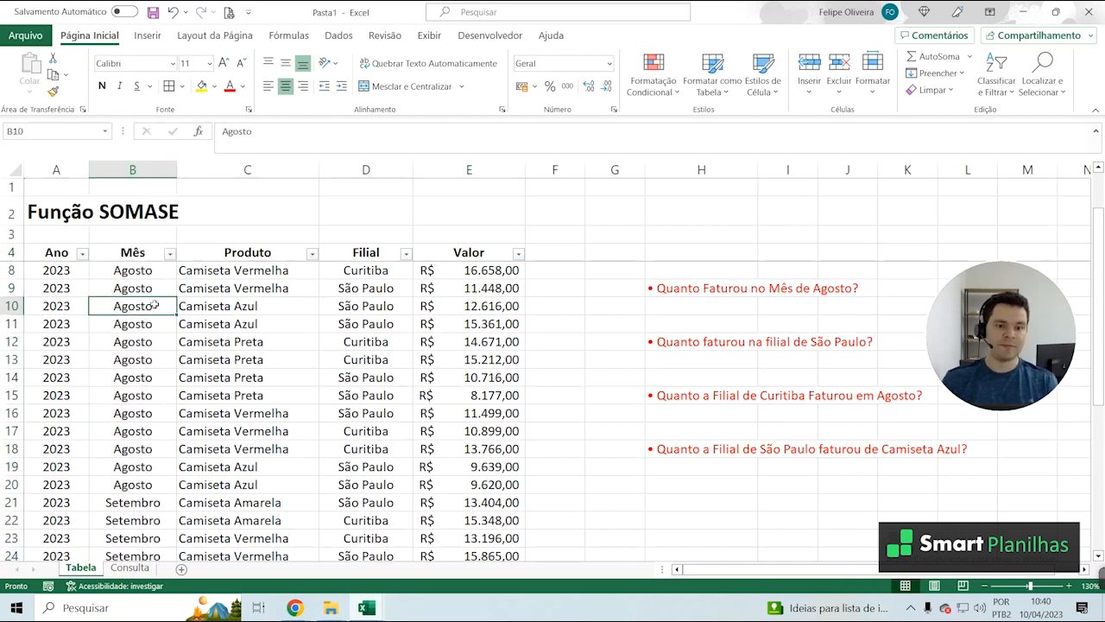
pyautogui.scroll(-1, 146, 311)
pyautogui.click(146, 306)
pyautogui.scroll(-3, 142, 328)
pyautogui.click(133, 356)
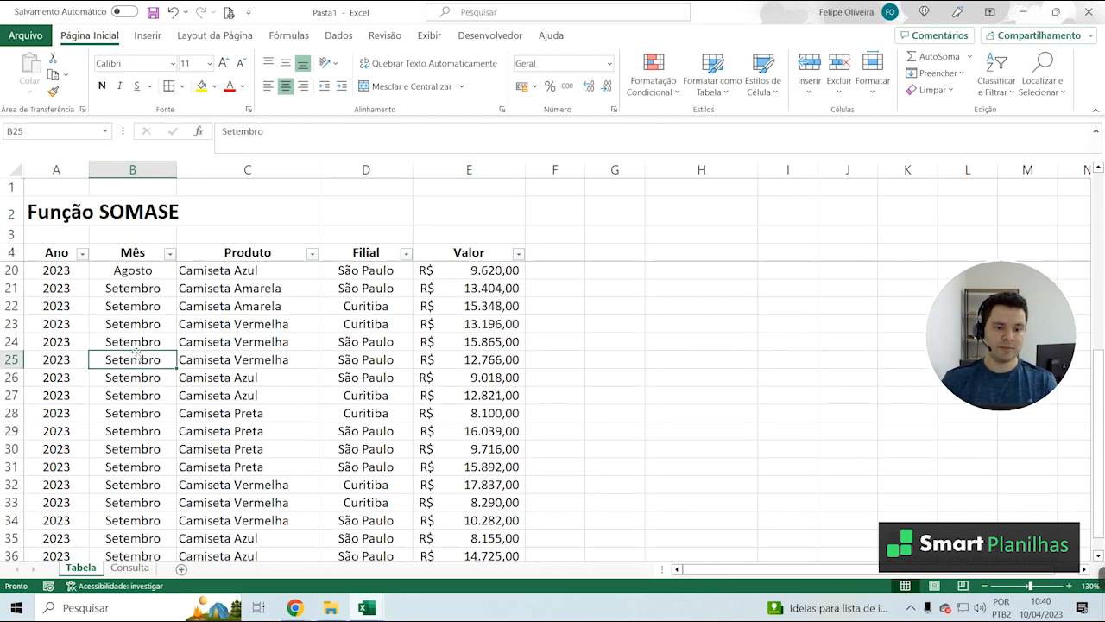
pyautogui.scroll(2, 136, 346)
pyautogui.scroll(3, 136, 346)
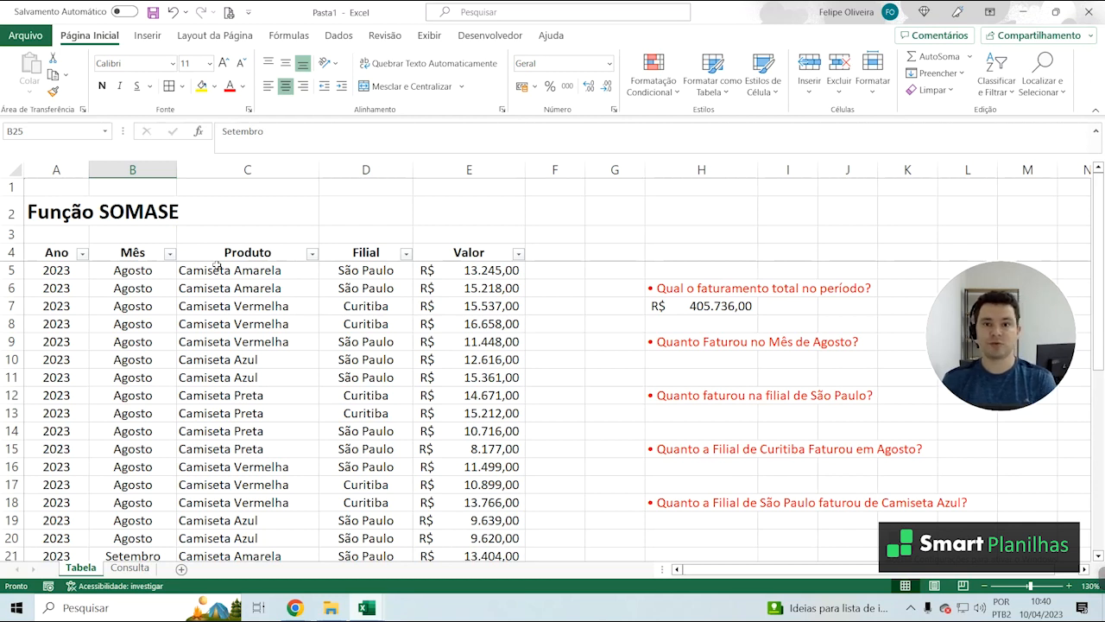
# Begin a SOMASE formula in H10 under the August revenue question, using B5:B36 as the criteria range
pyautogui.click(701, 359)
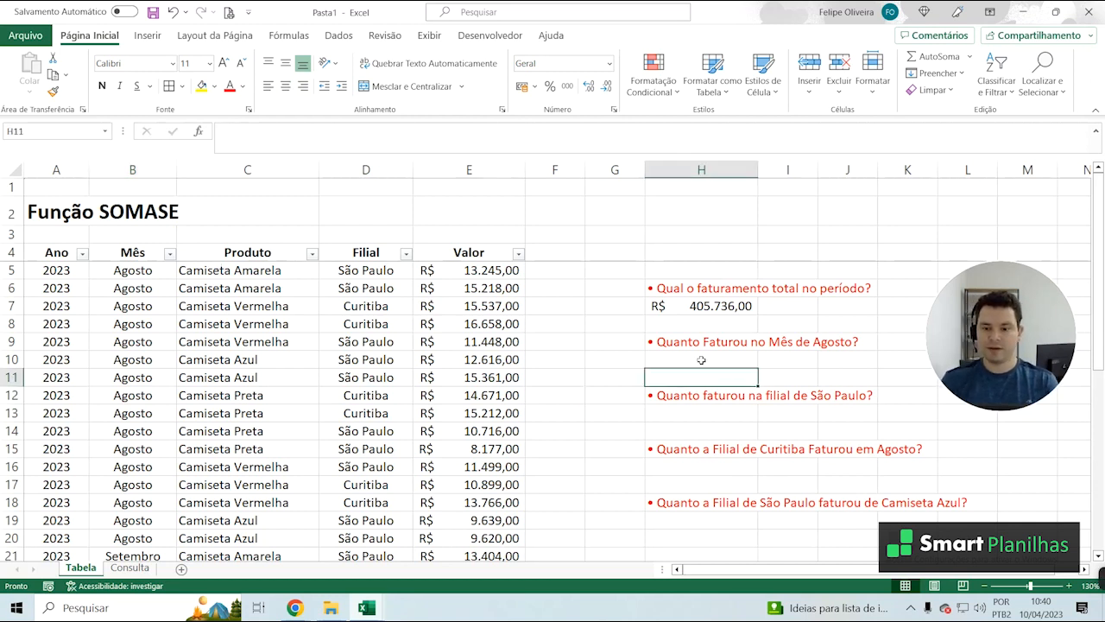
pyautogui.write('=')
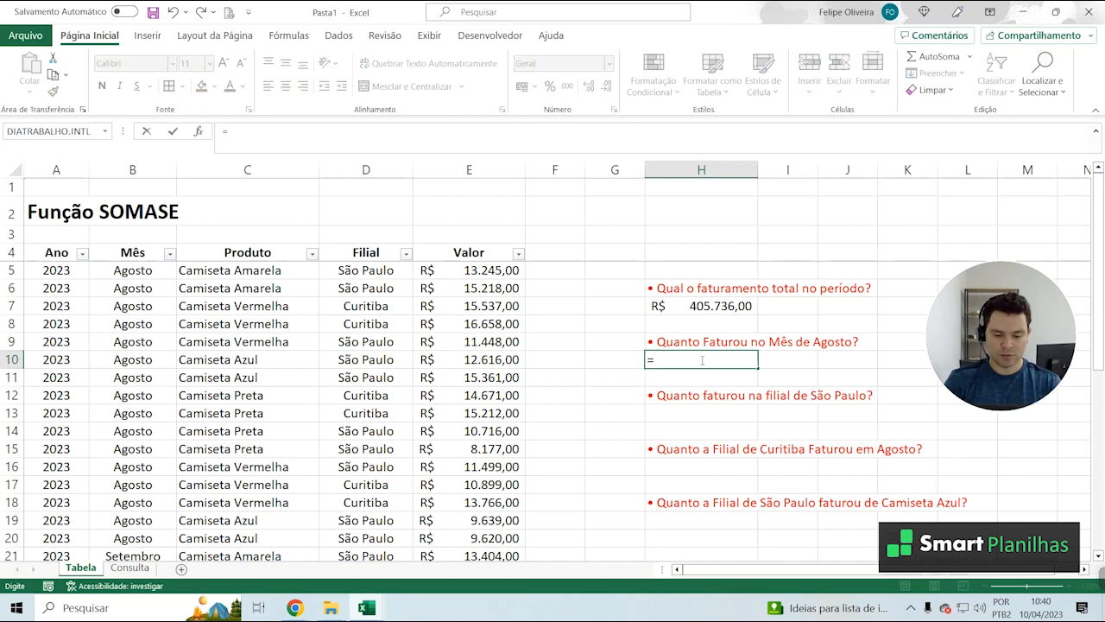
pyautogui.write('SOMASE')
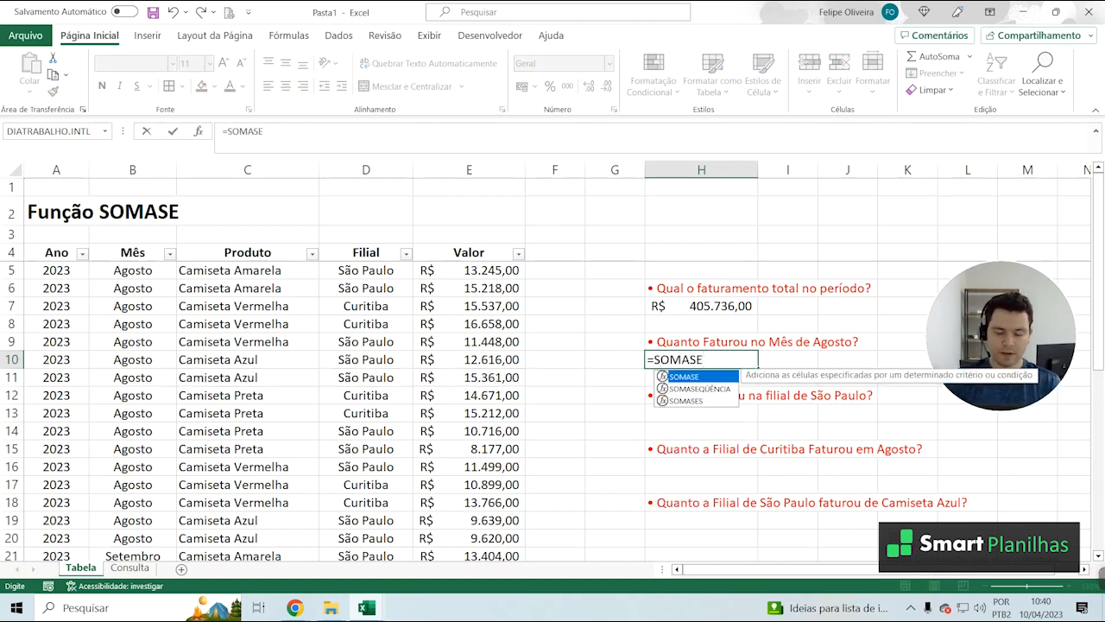
pyautogui.write('(')
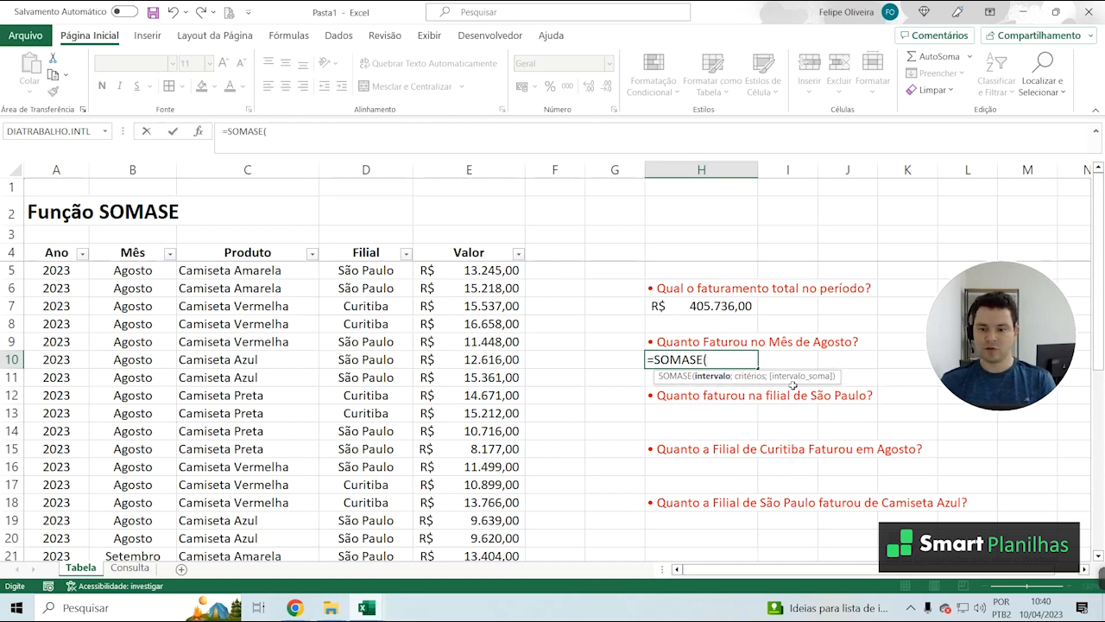
pyautogui.click(110, 270)
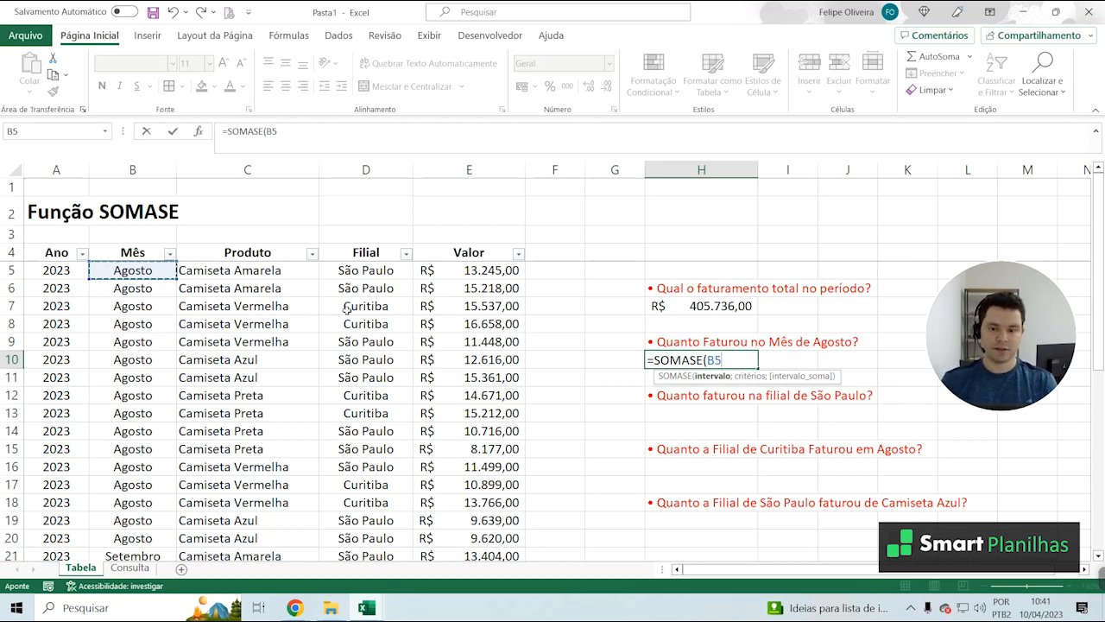
pyautogui.scroll(-8, 143, 442)
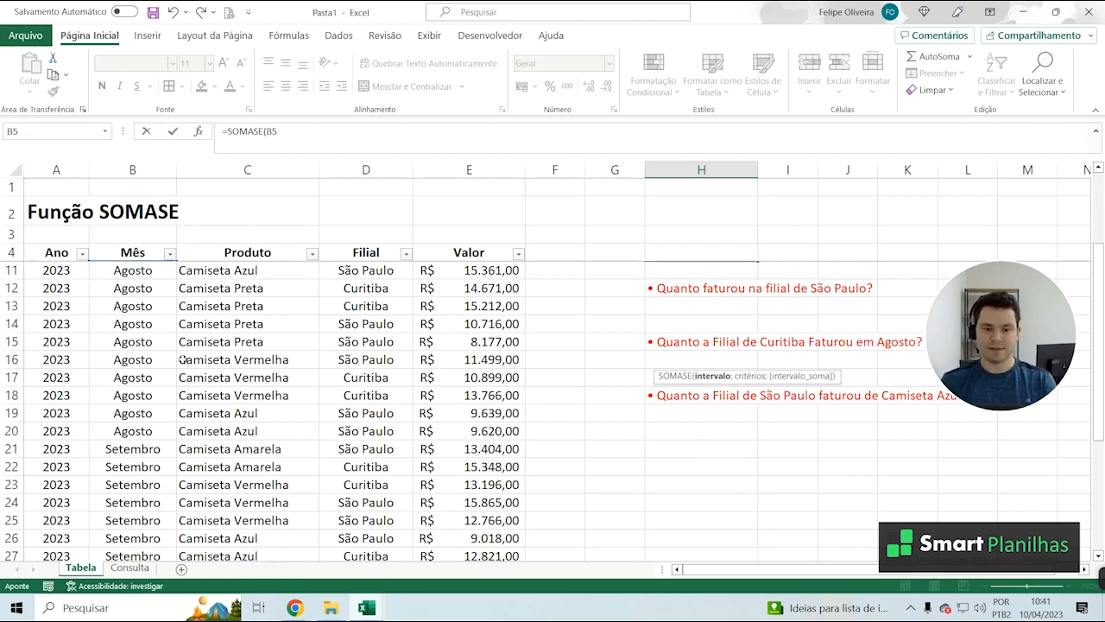
pyautogui.keyDown('shift'); pyautogui.click(126, 402); pyautogui.keyUp('shift')
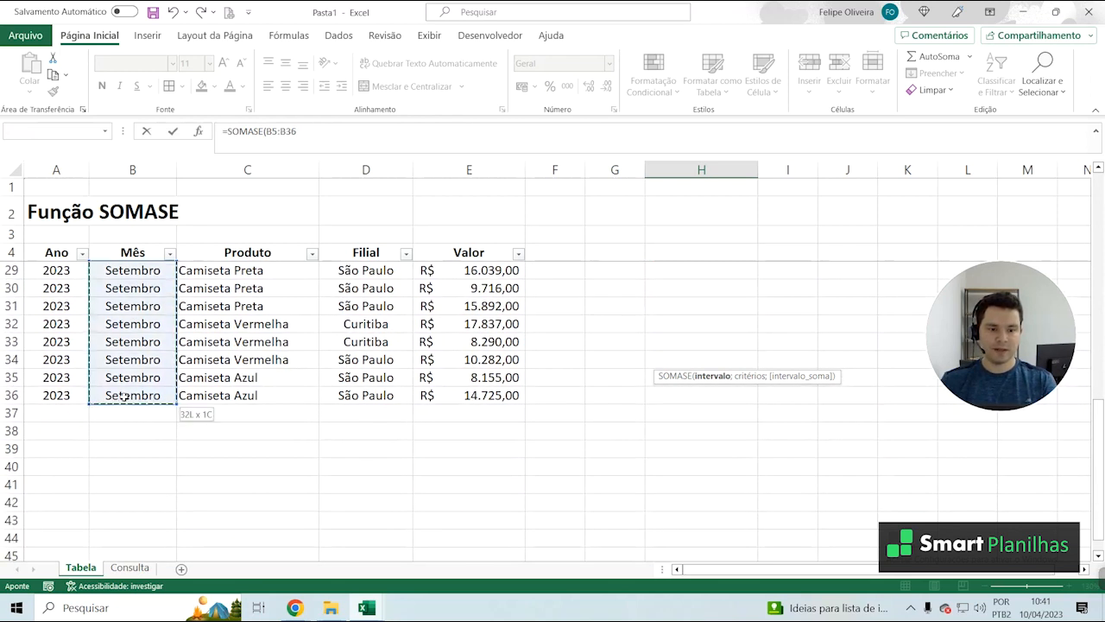
pyautogui.scroll(6, 151, 419)
pyautogui.scroll(2, 151, 422)
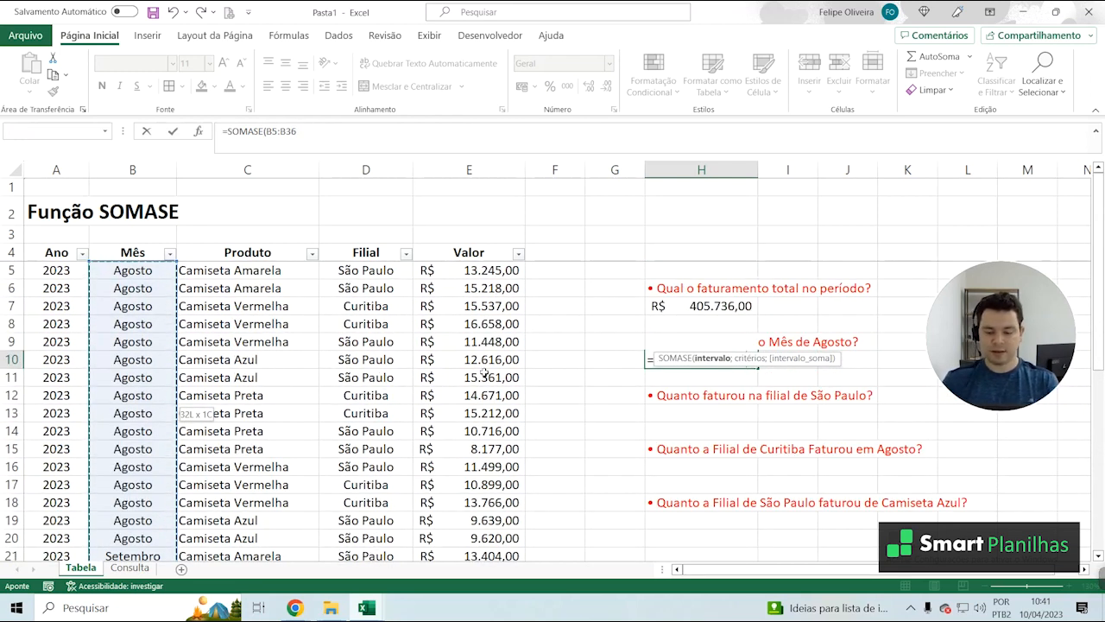
# Set "Agosto" as the criterion of the SOMASE formula in H10
pyautogui.write(';')
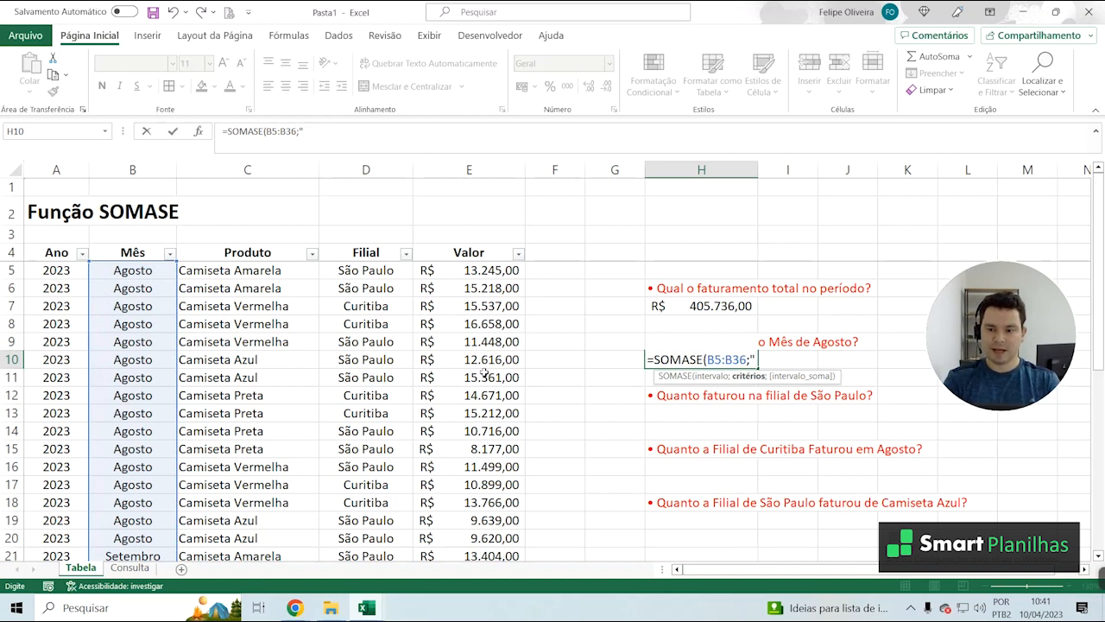
pyautogui.write('"')
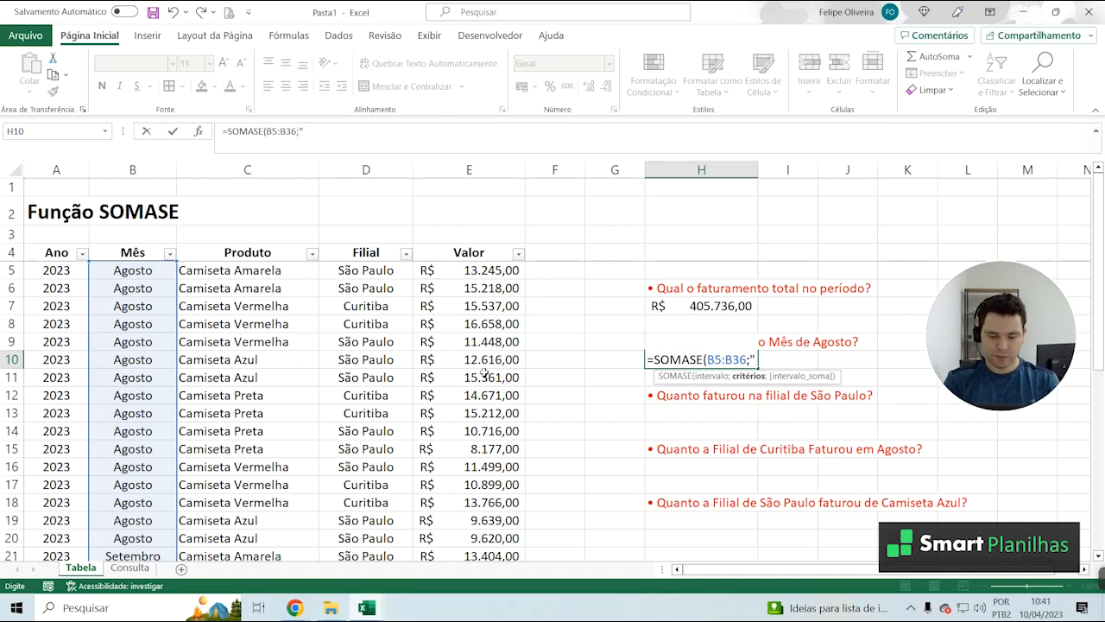
pyautogui.write('aGOST')
pyautogui.press('BackSpace')
pyautogui.press('BackSpace')
pyautogui.press('BackSpace')
pyautogui.write('Agosto')
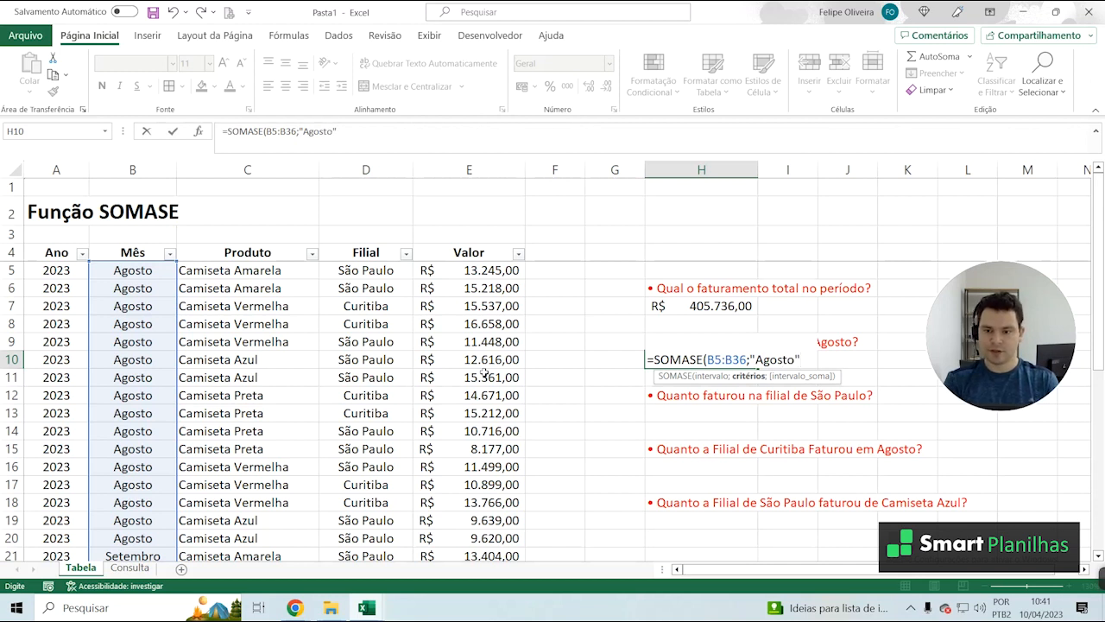
pyautogui.write('";')
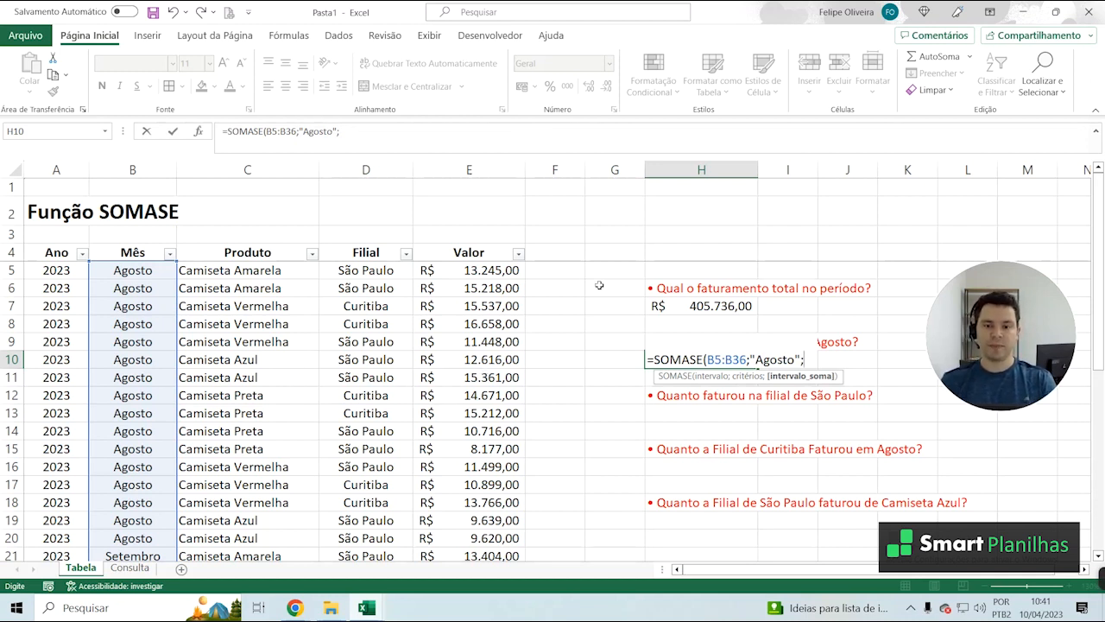
# Complete the August SOMASE formula in H10 with E5:E36 as the sum range
pyautogui.click(452, 267)
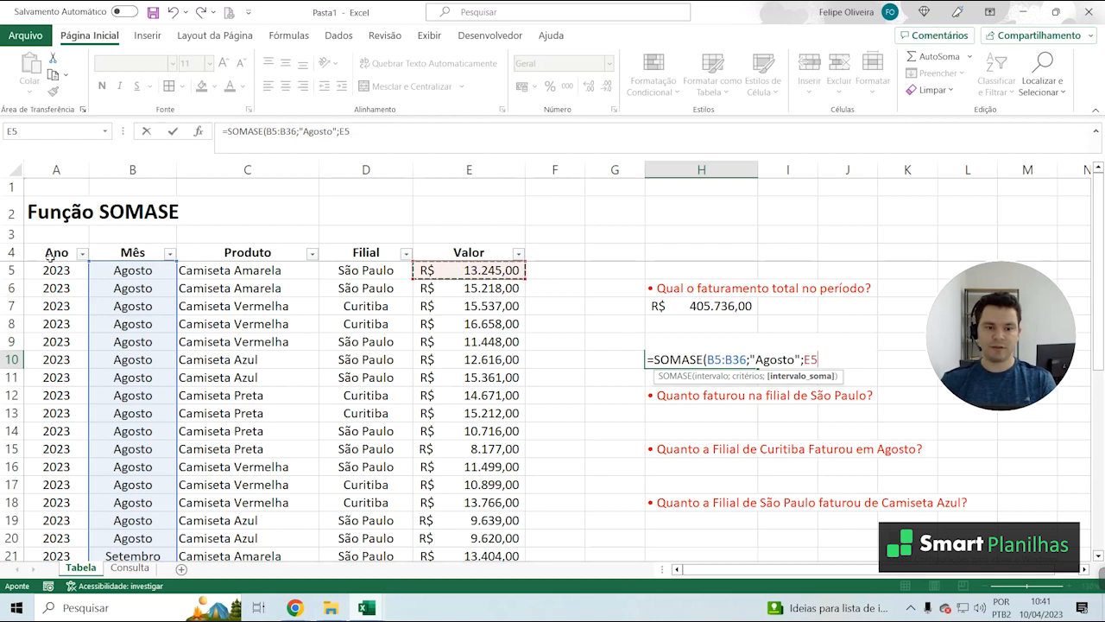
pyautogui.moveTo(443, 286); pyautogui.dragTo(510, 380)
pyautogui.scroll(8, 511, 380)
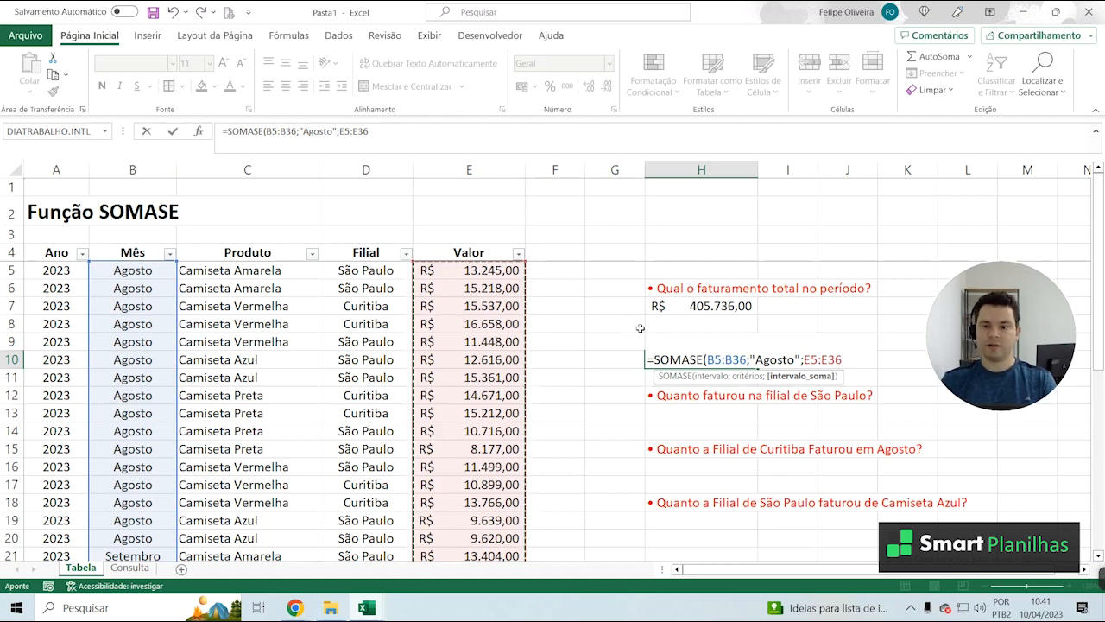
pyautogui.press('Return')
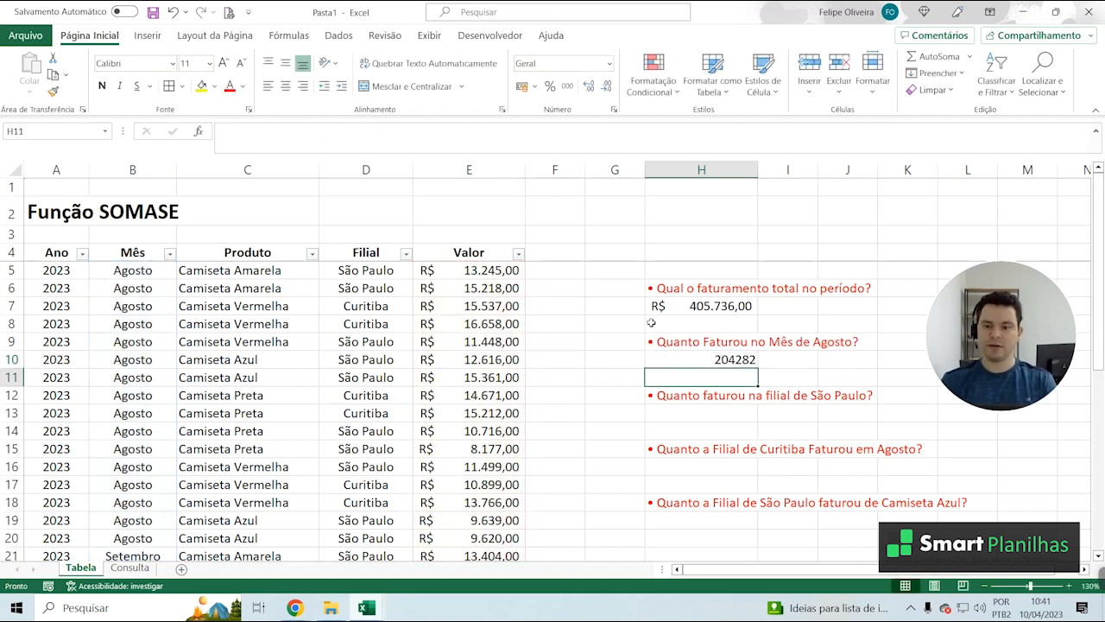
# Apply the R$ accounting number format to the August revenue in H10 and review its formula against the table
pyautogui.click(719, 359)
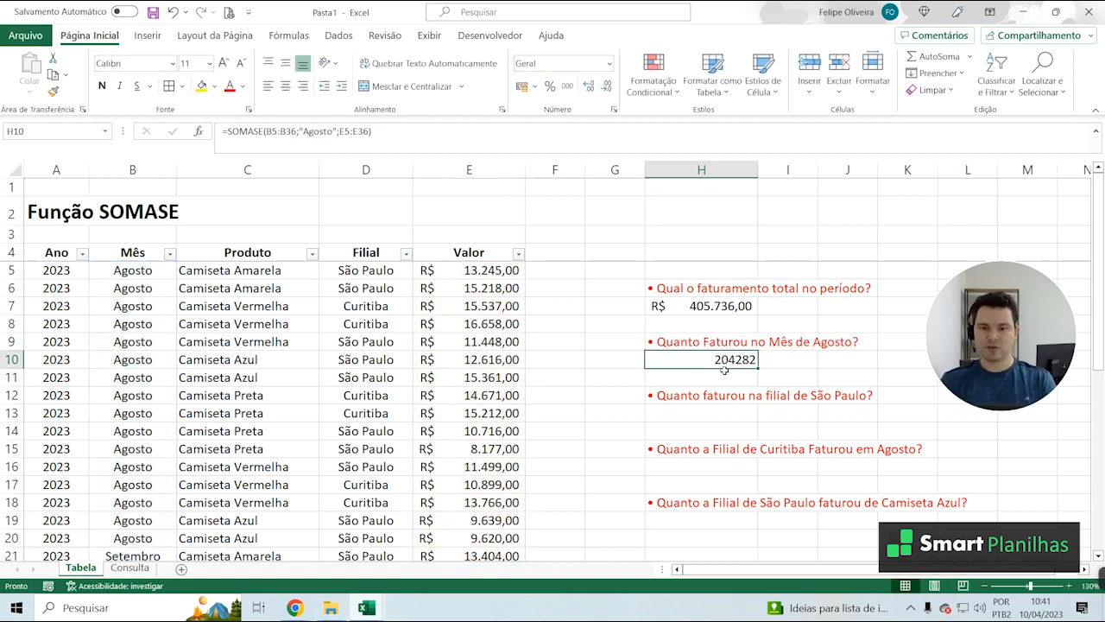
pyautogui.click(523, 87)
pyautogui.click(593, 285)
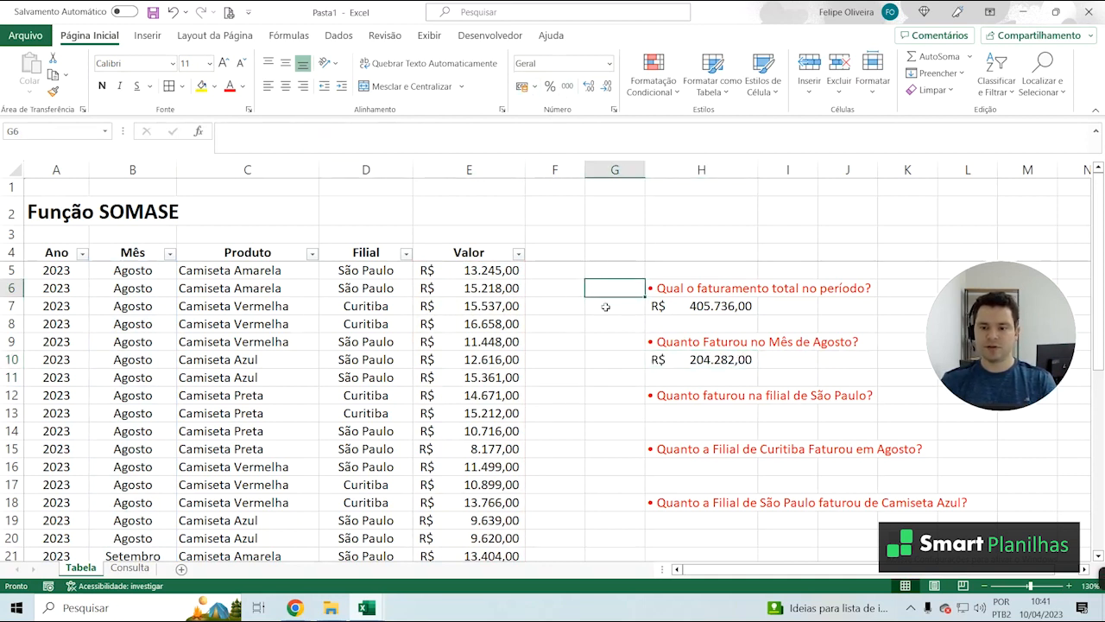
pyautogui.click(723, 374)
pyautogui.click(722, 359)
pyautogui.scroll(-1, 682, 341)
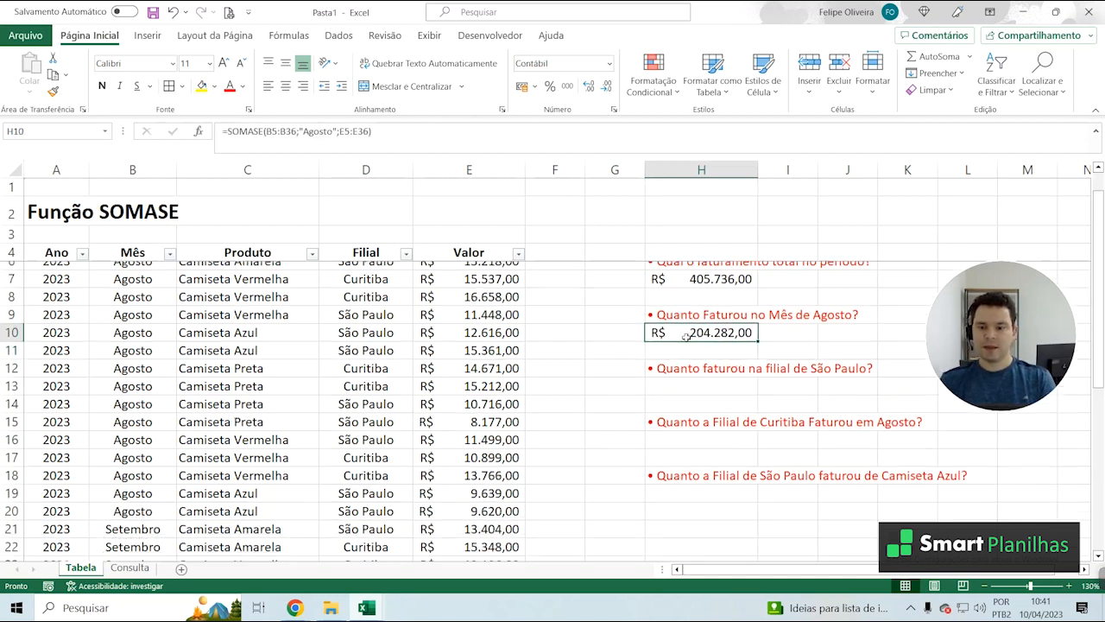
pyautogui.scroll(-1, 690, 345)
pyautogui.scroll(2, 700, 362)
# Begin a SOMASE formula in H13 under the São Paulo branch question, using D5:D36 as the criteria range
pyautogui.click(713, 413)
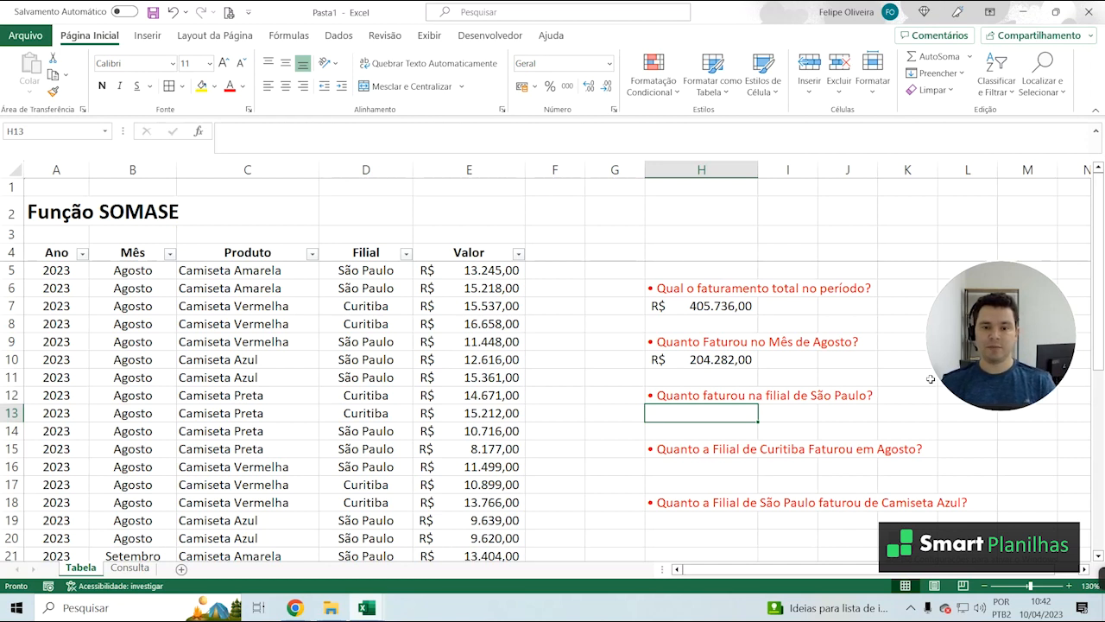
pyautogui.moveTo(1029, 403)
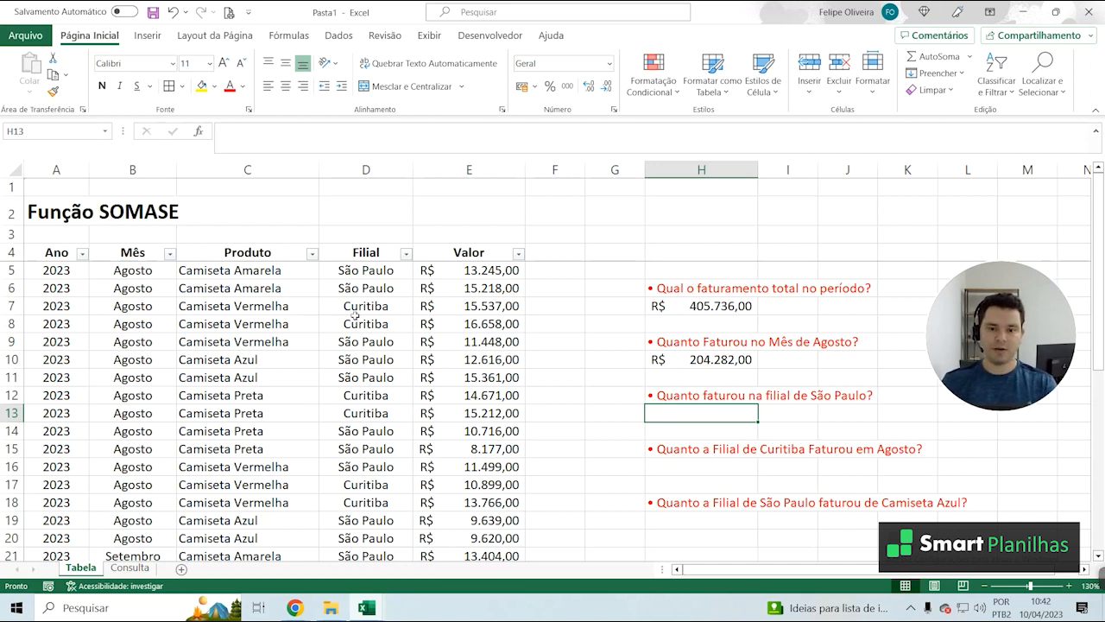
pyautogui.write('=SOMASE')
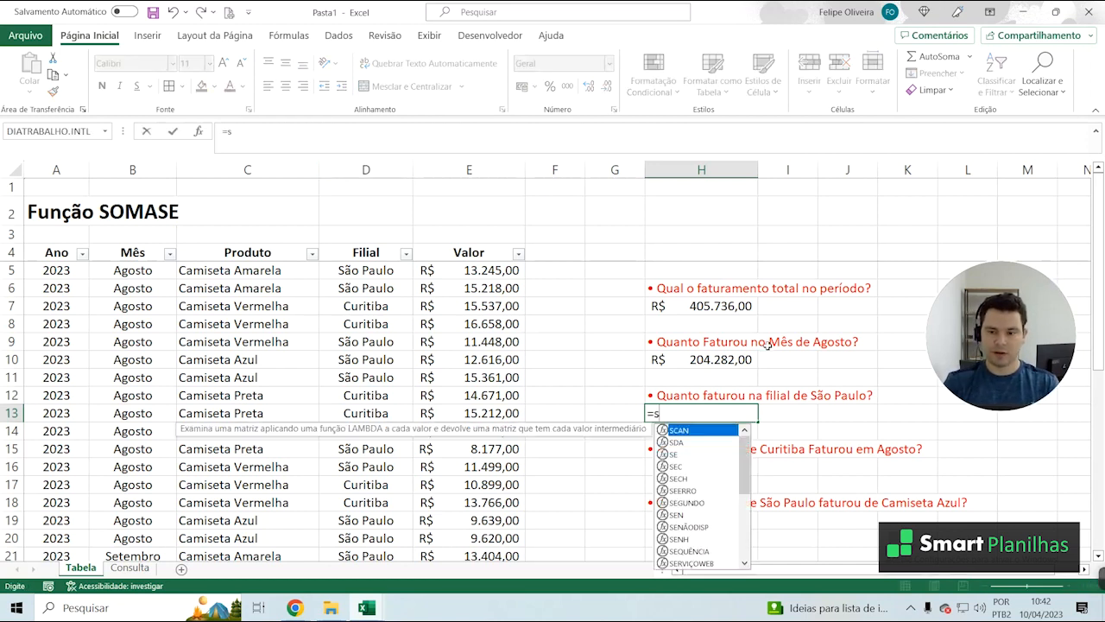
pyautogui.write('(')
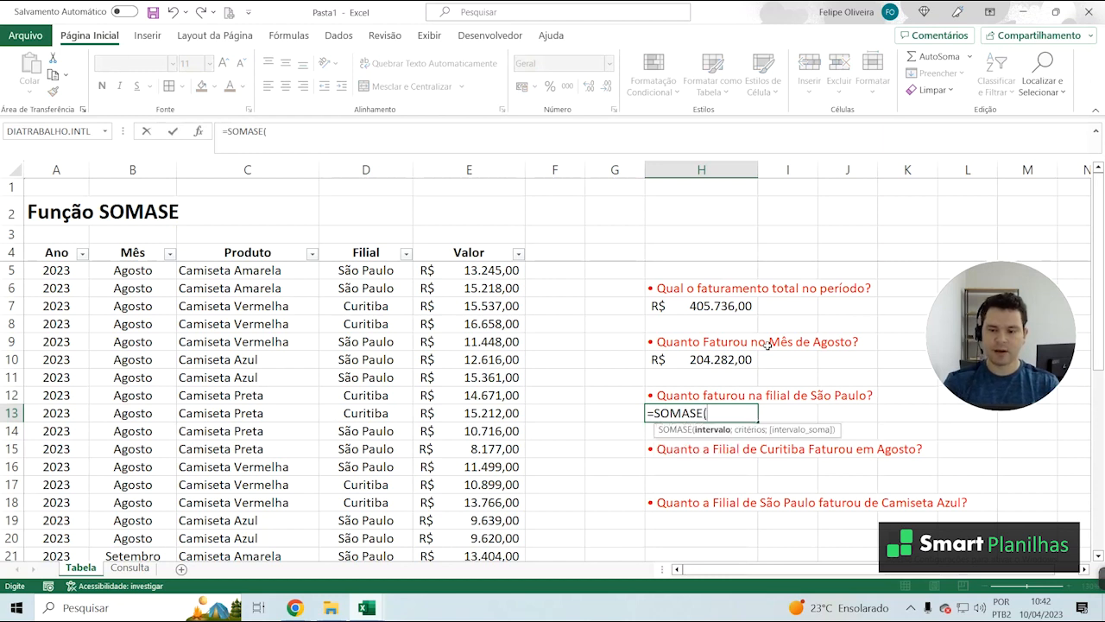
pyautogui.click(368, 275)
pyautogui.scroll(-5, 379, 388)
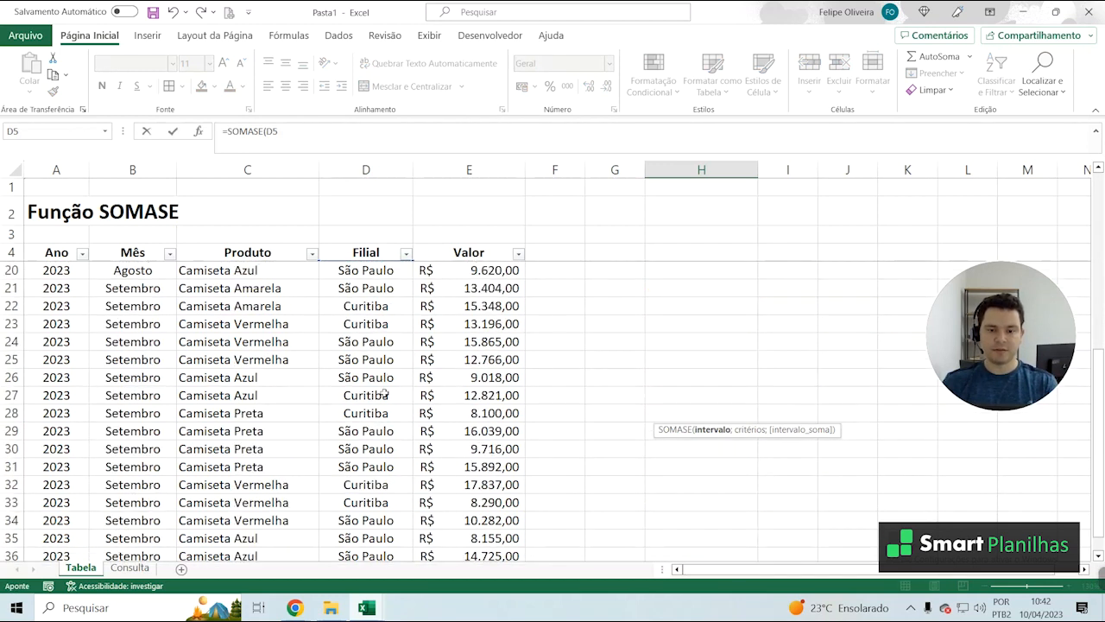
pyautogui.scroll(-4, 384, 393)
pyautogui.keyDown('shift'); pyautogui.click(364, 341); pyautogui.keyUp('shift')
pyautogui.scroll(3, 390, 397)
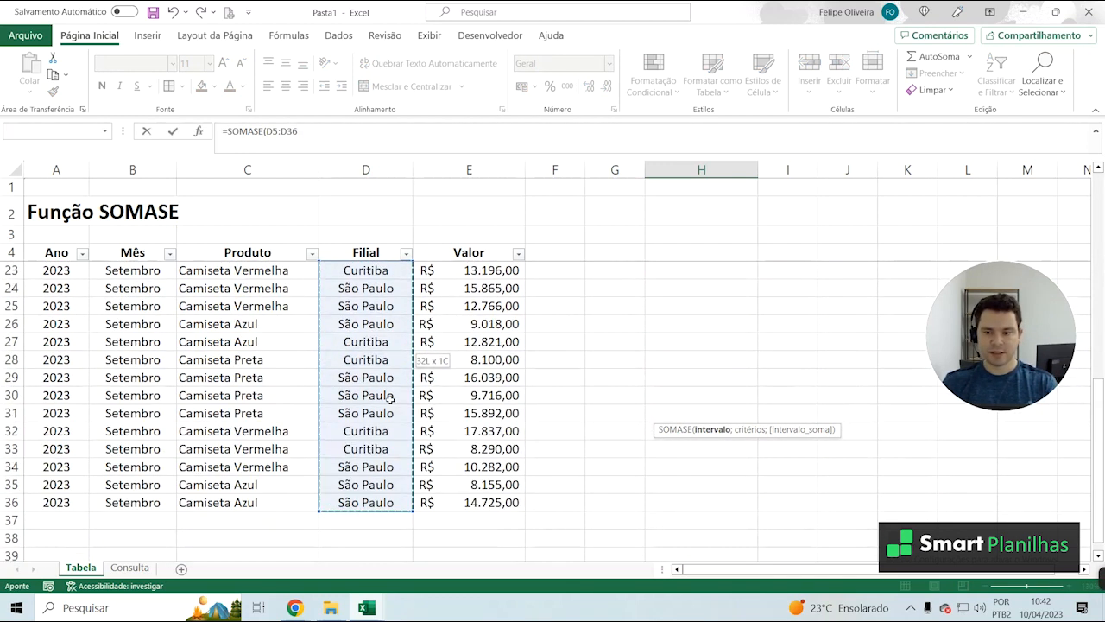
pyautogui.scroll(6, 390, 397)
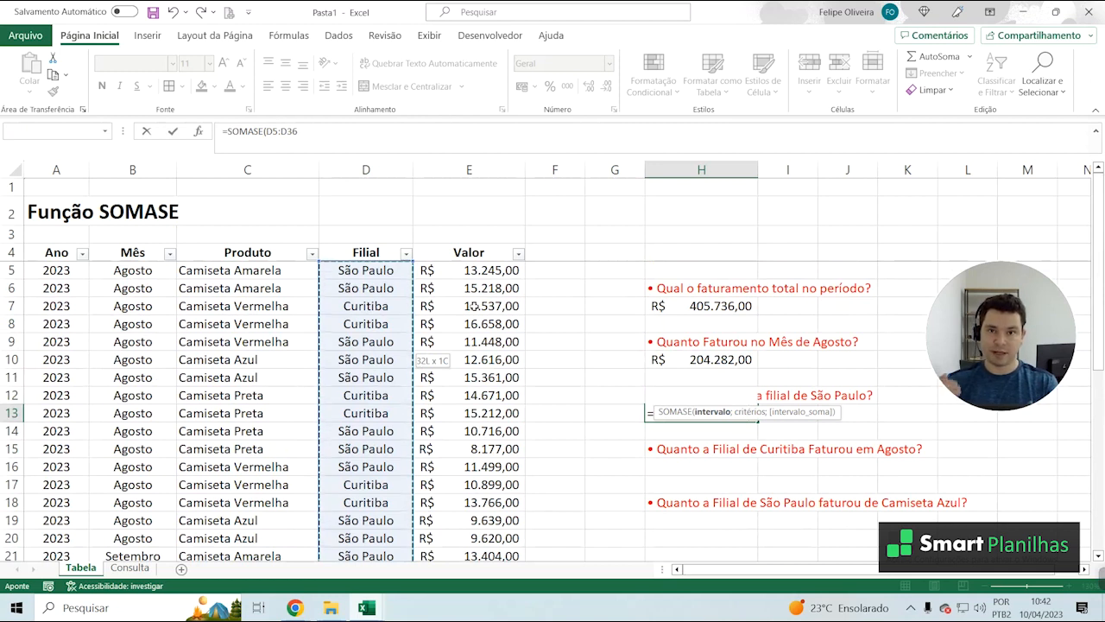
# Set "São Paulo" as the criterion of the SOMASE formula in H13
pyautogui.write(';')
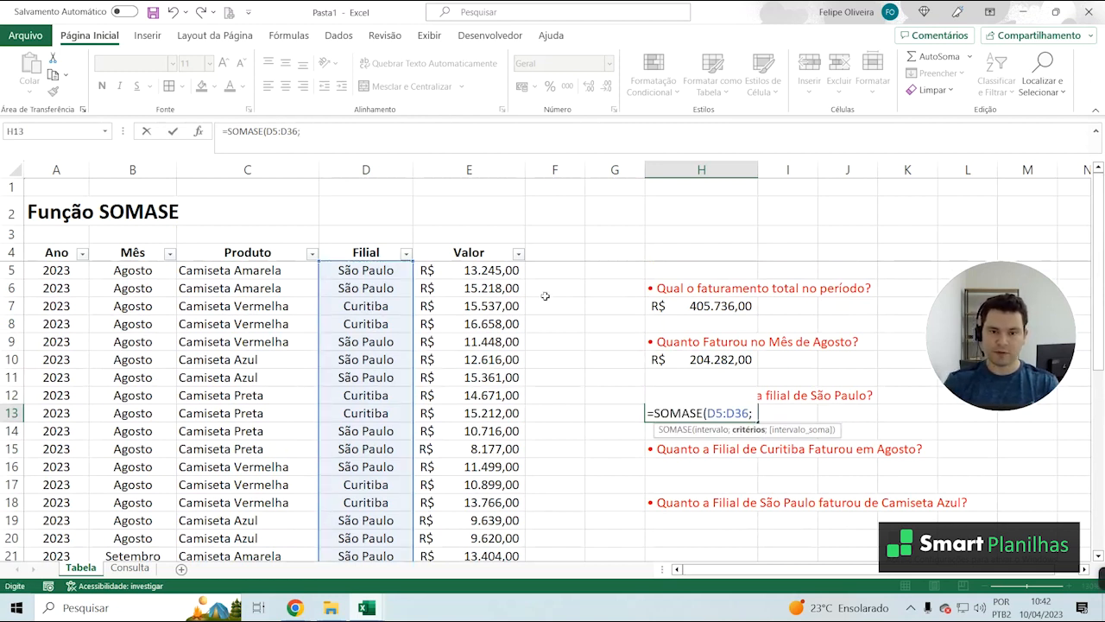
pyautogui.write('"')
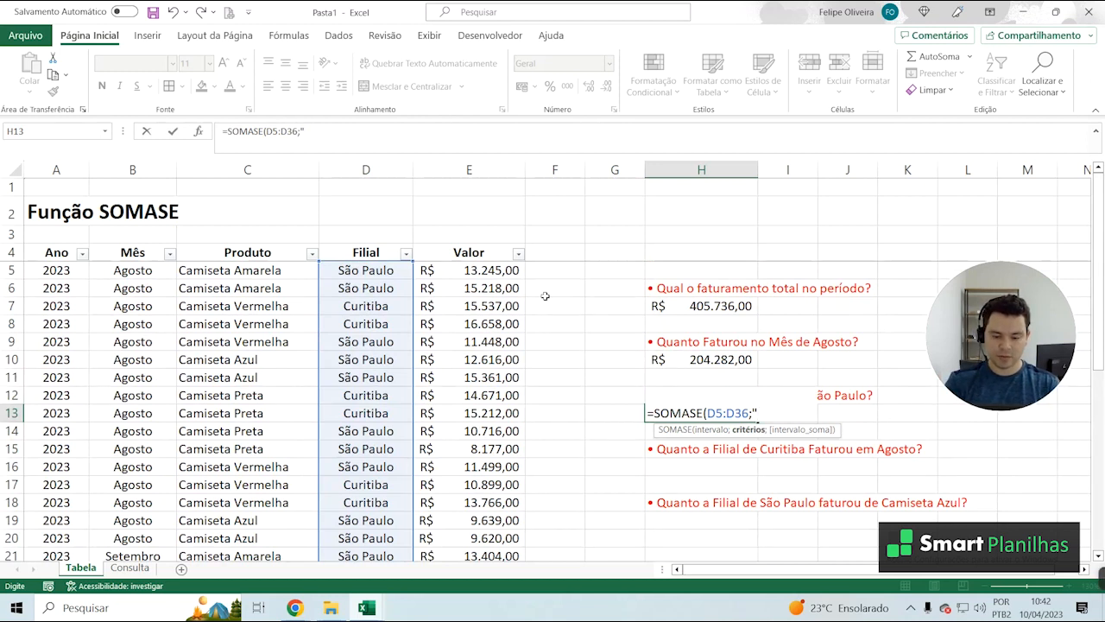
pyautogui.write('São P')
pyautogui.write('aulo"')
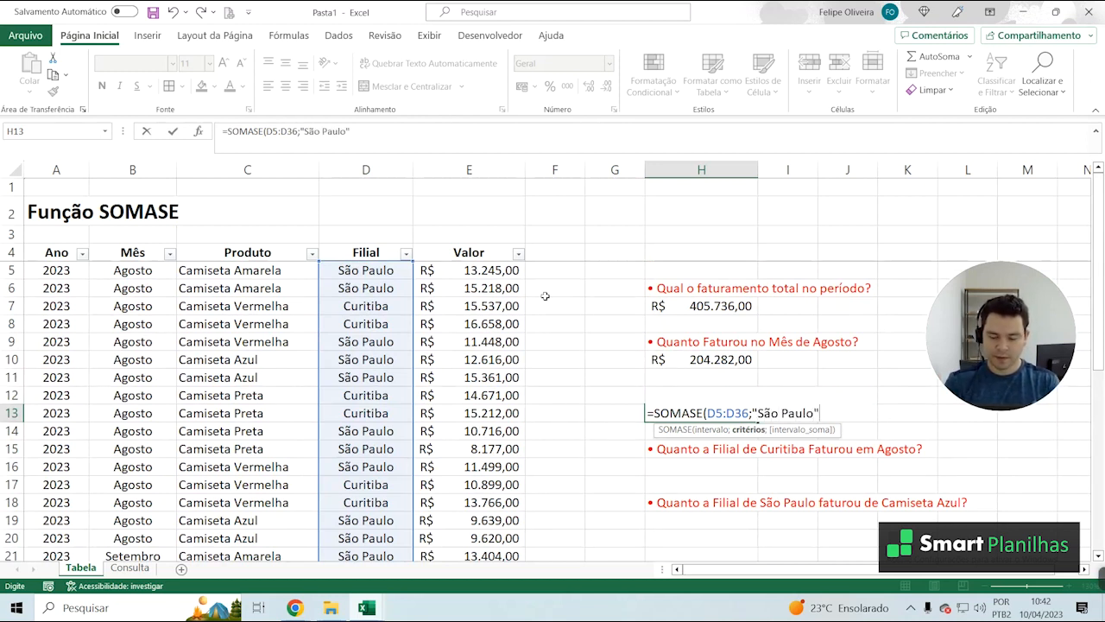
pyautogui.write(';')
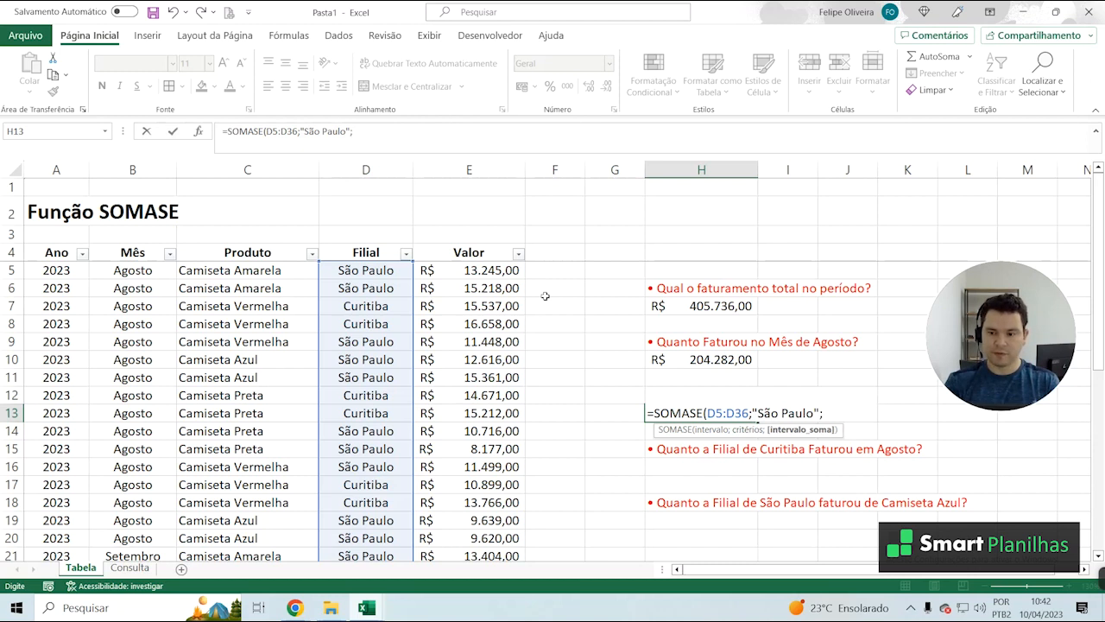
# Complete the São Paulo SOMASE formula in H13 with E5:E36 as the sum range
pyautogui.click(476, 269)
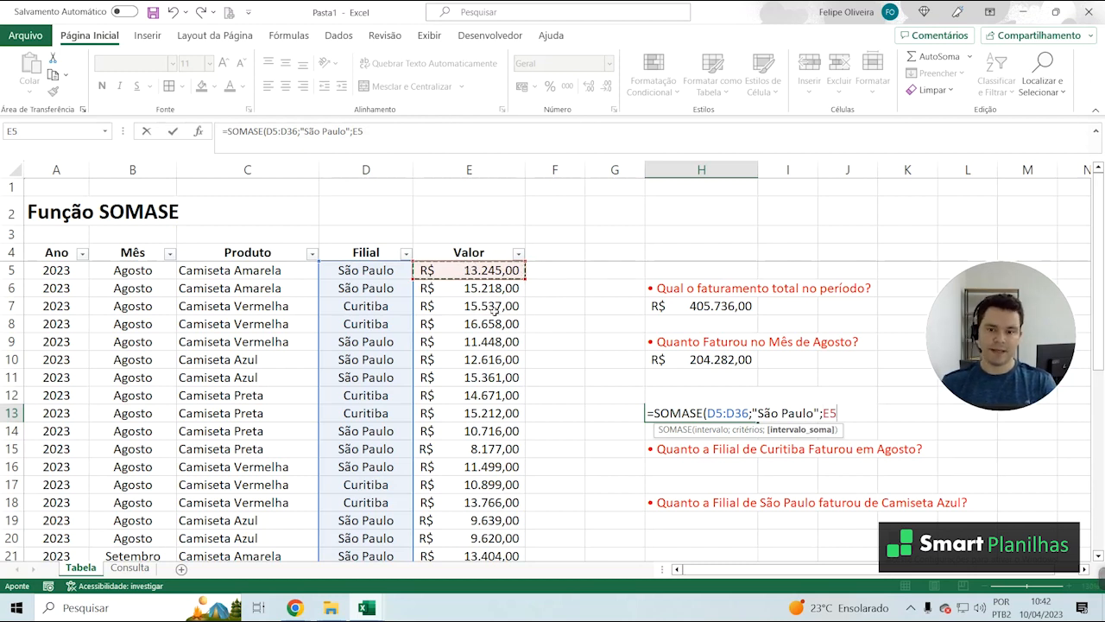
pyautogui.scroll(-8, 505, 433)
pyautogui.keyDown('shift'); pyautogui.click(474, 382); pyautogui.keyUp('shift')
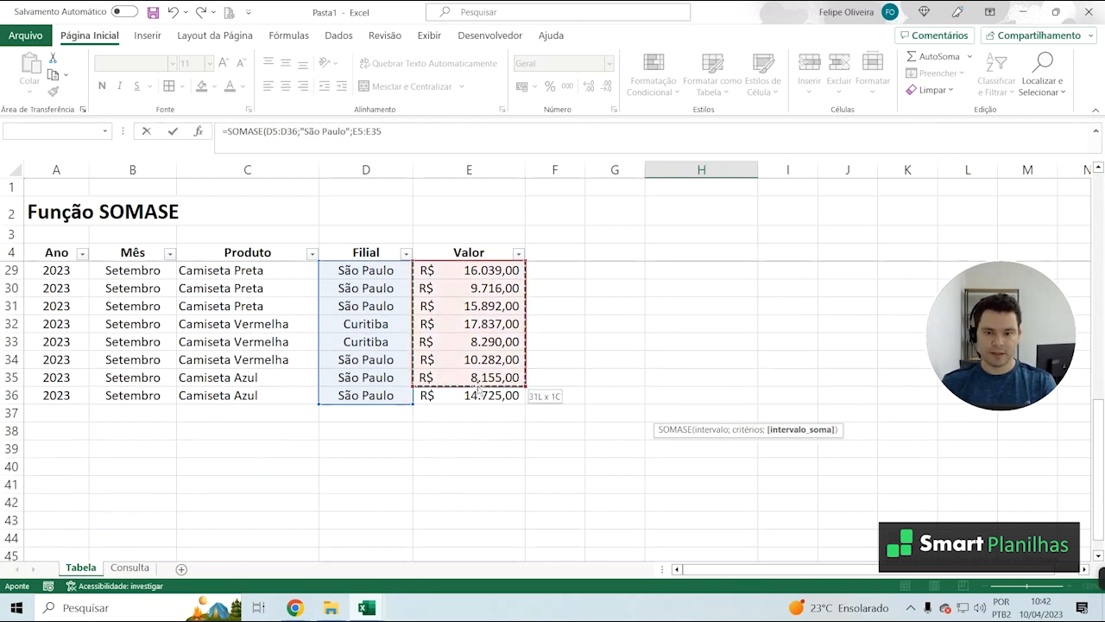
pyautogui.scroll(4, 561, 432)
pyautogui.scroll(-3, 573, 434)
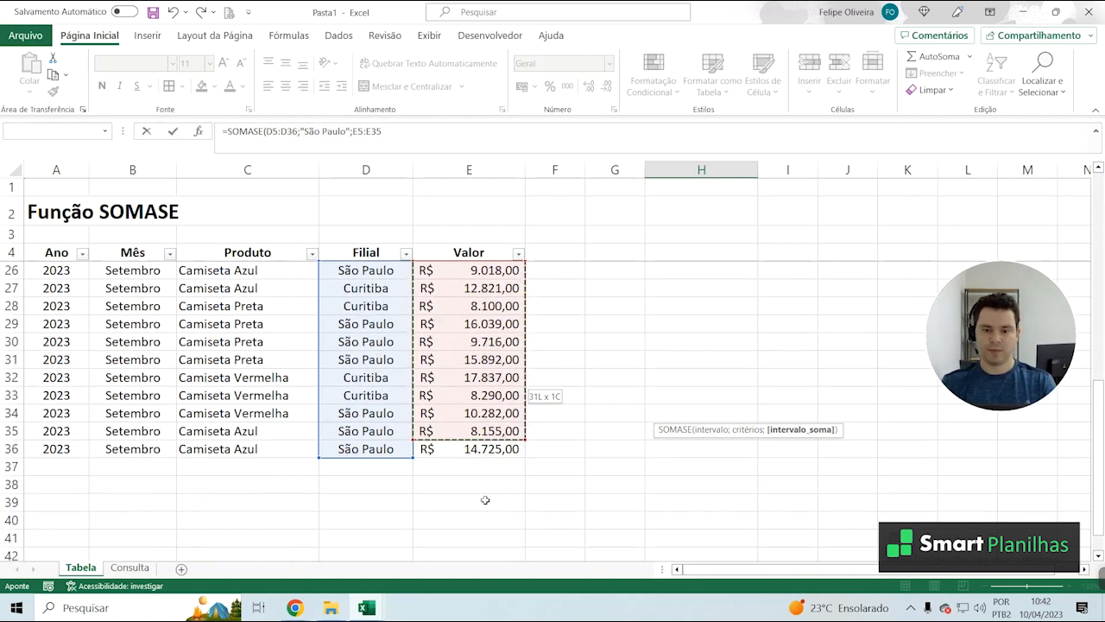
pyautogui.keyDown('shift'); pyautogui.click(479, 448); pyautogui.keyUp('shift')
pyautogui.scroll(7, 559, 442)
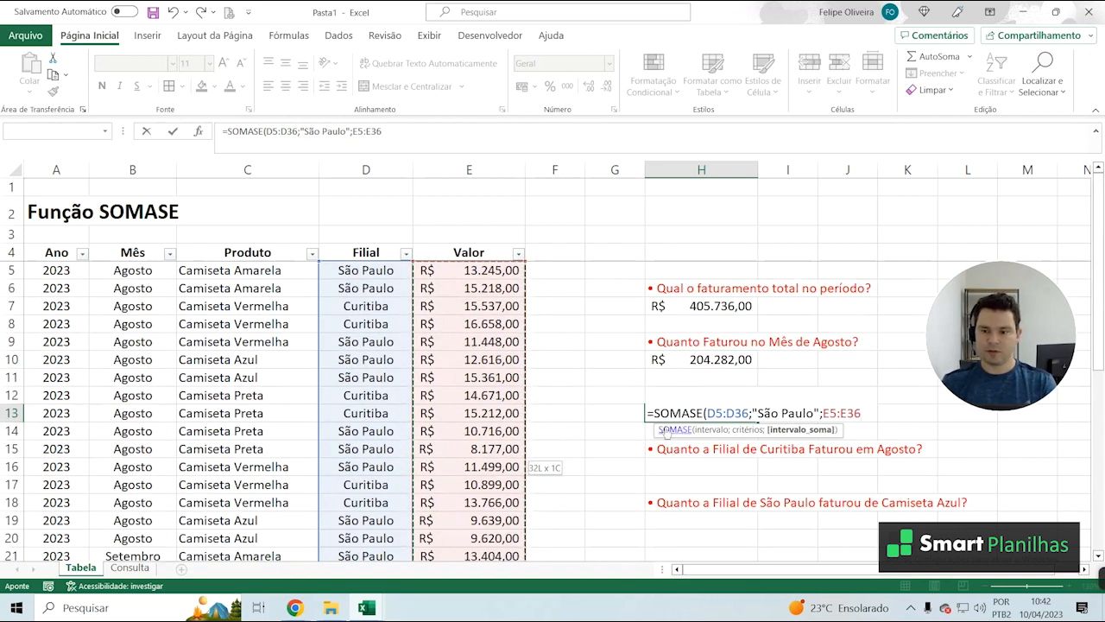
pyautogui.press('Return')
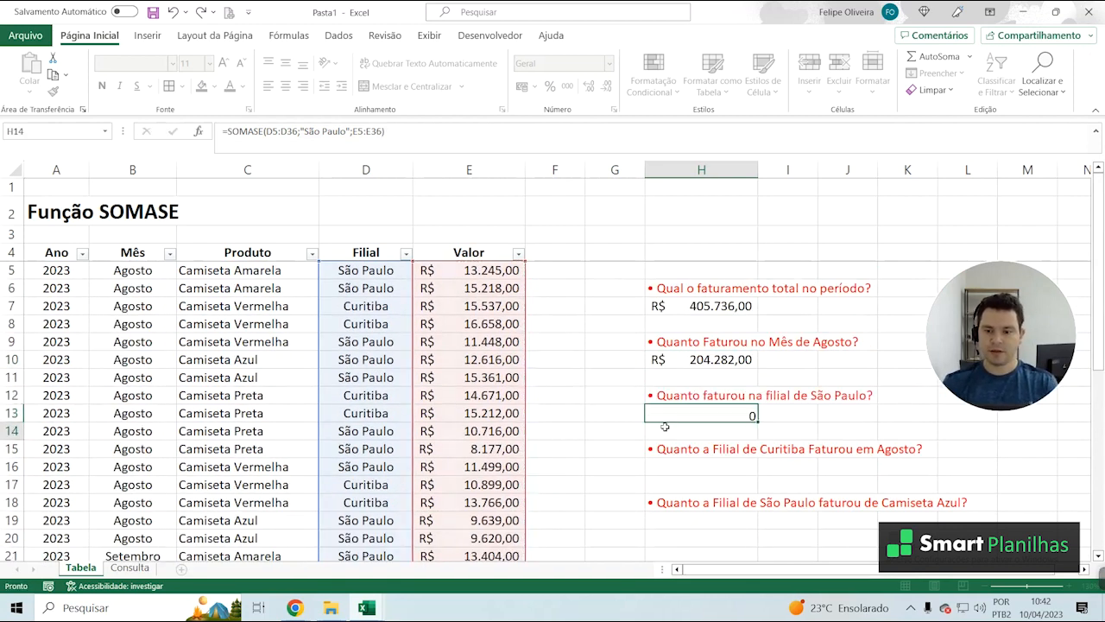
# Apply the R$ accounting number format to the São Paulo branch revenue in H13
pyautogui.click(700, 408)
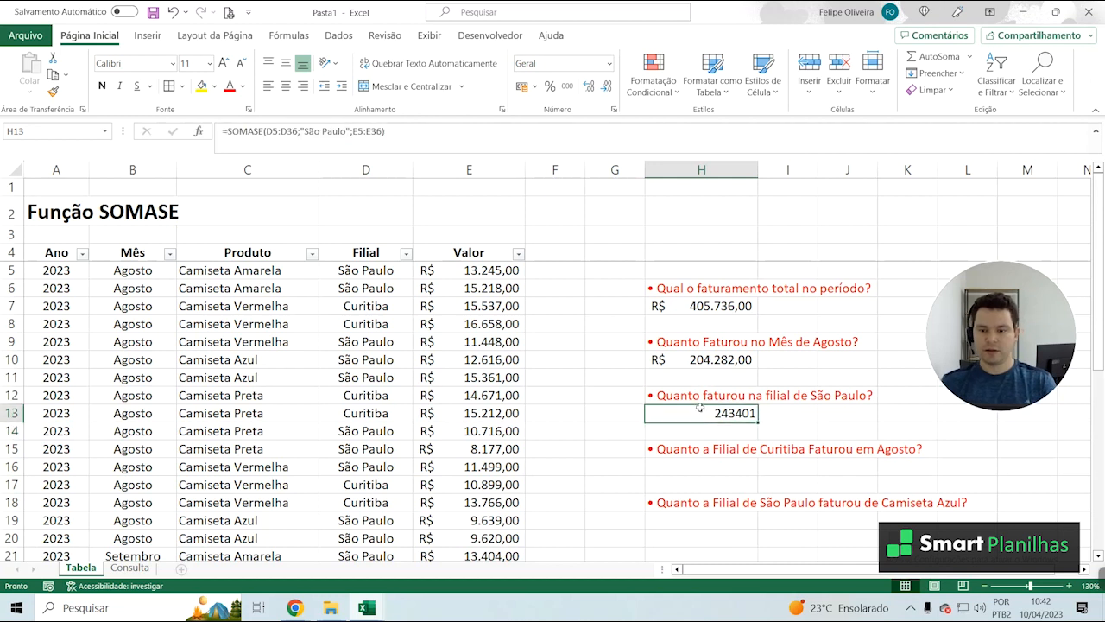
pyautogui.click(521, 86)
pyautogui.click(716, 447)
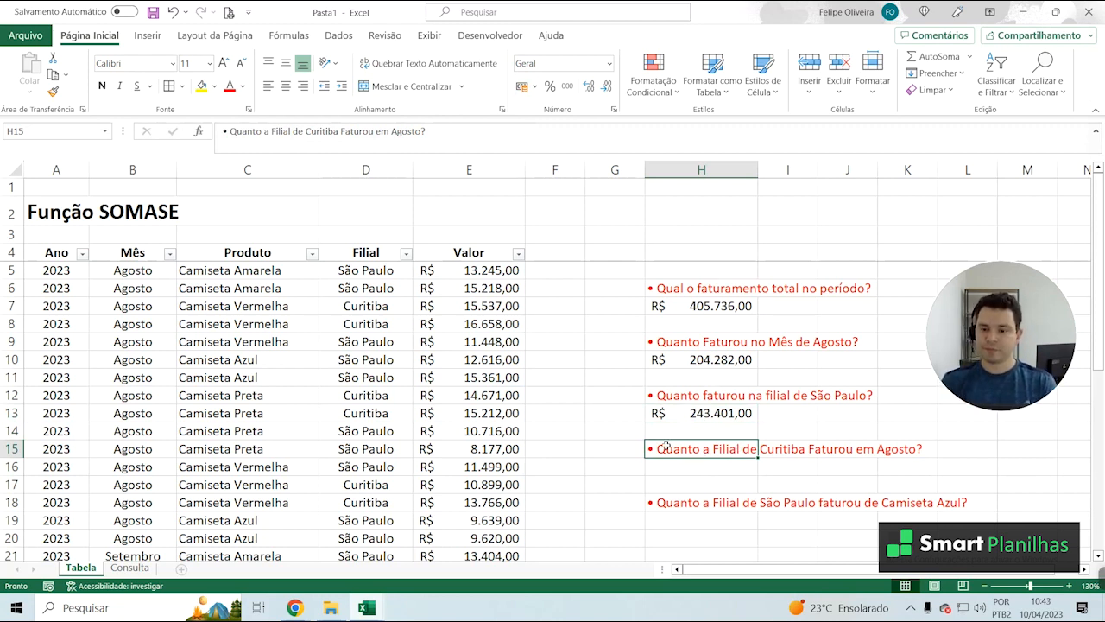
# Begin a SOMASES formula in H16 under the question about Curitiba's August revenue, using E5:E36 as the sum range
pyautogui.click(716, 470)
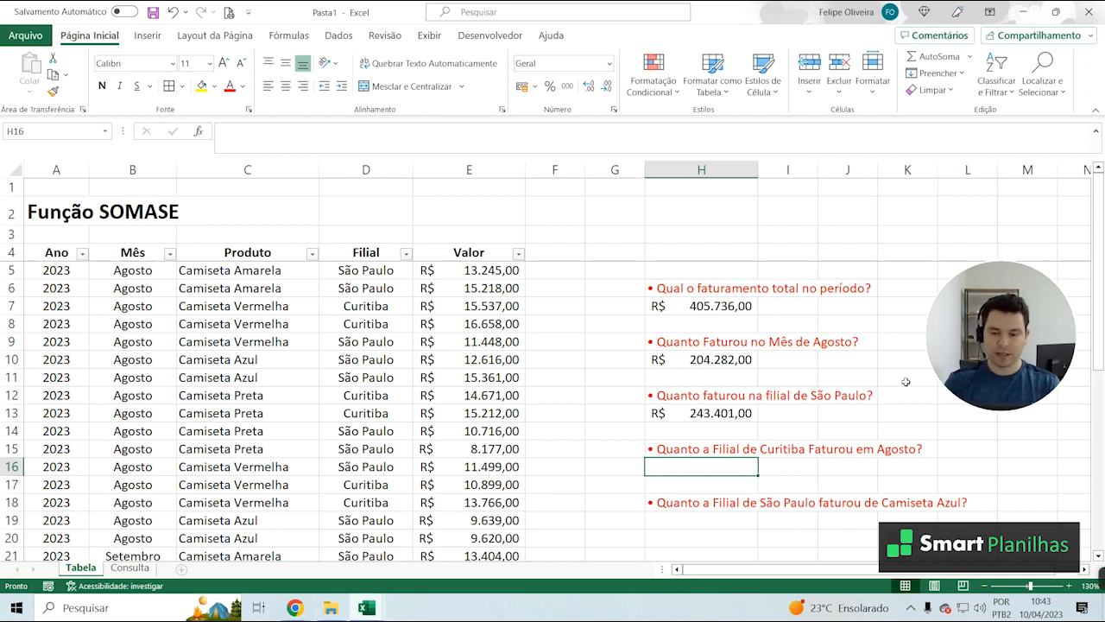
pyautogui.write('=S')
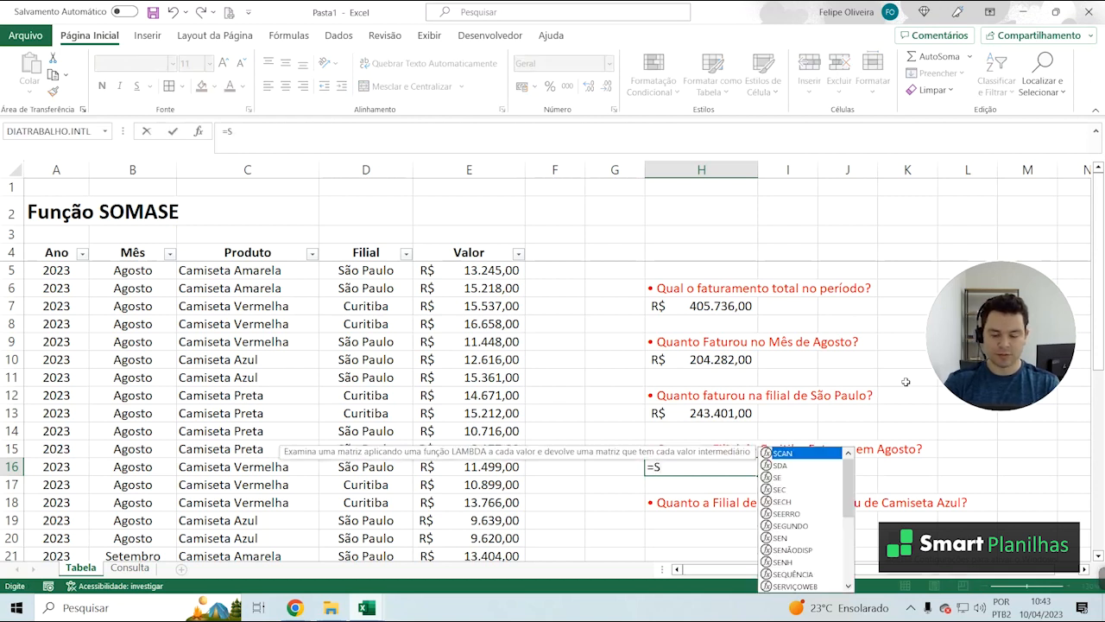
pyautogui.write('OMASES')
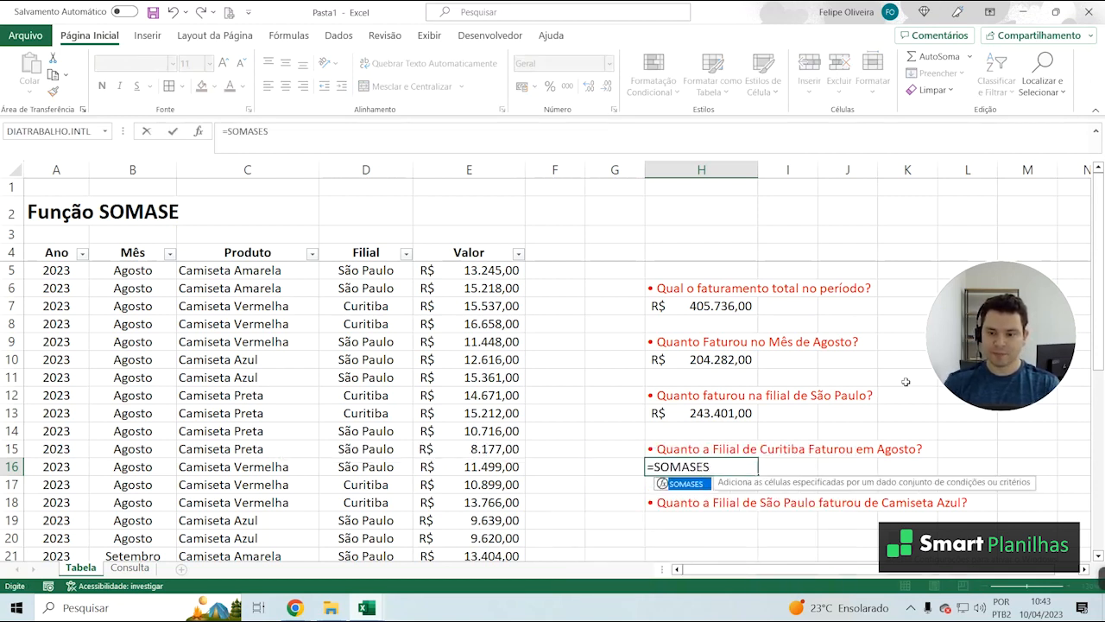
pyautogui.write('(')
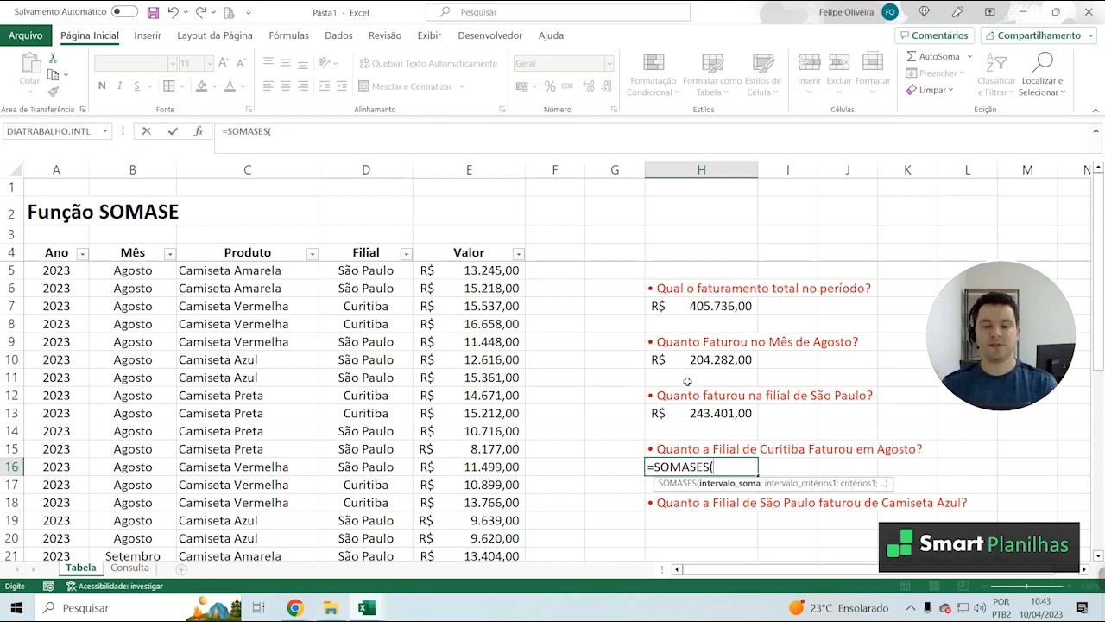
pyautogui.click(481, 273)
pyautogui.scroll(-5, 480, 414)
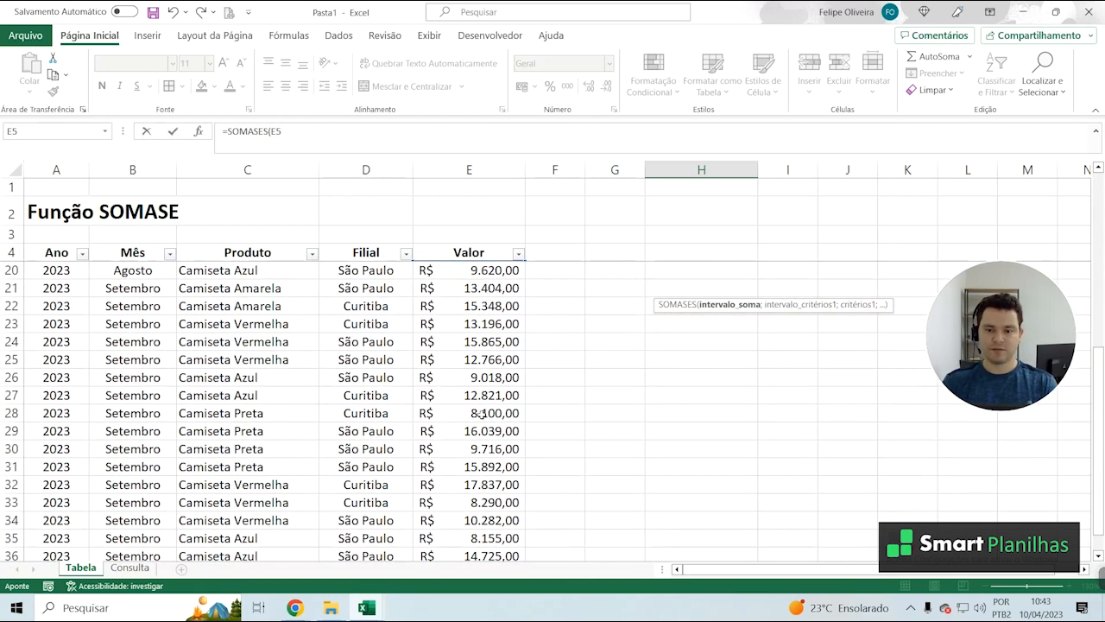
pyautogui.scroll(-3, 481, 423)
pyautogui.keyDown('shift'); pyautogui.click(483, 390); pyautogui.keyUp('shift')
pyautogui.scroll(3, 496, 447)
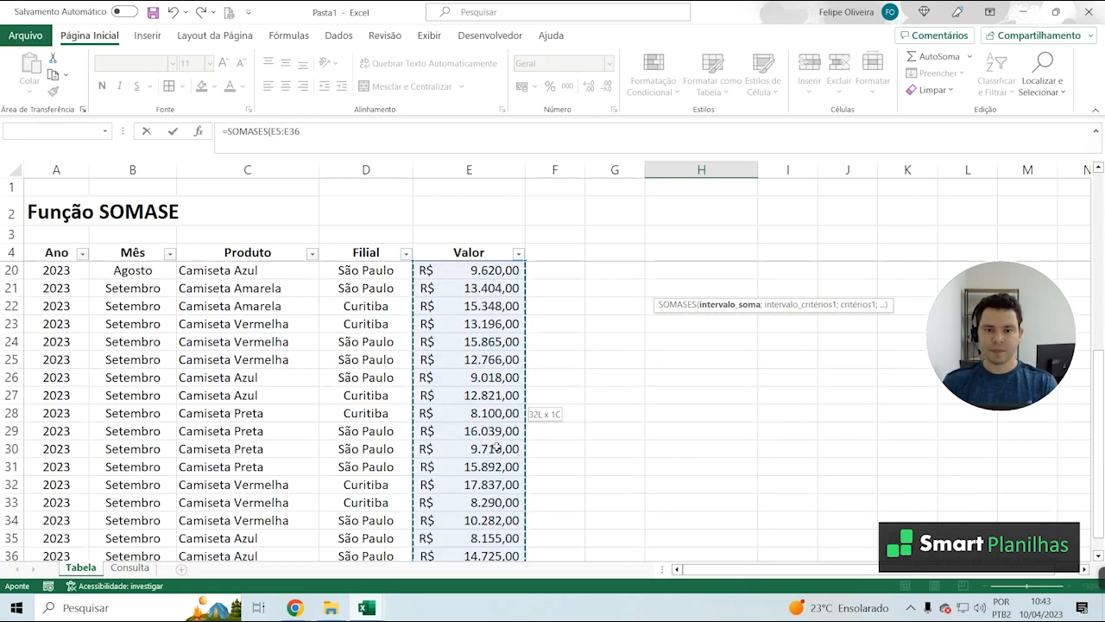
pyautogui.scroll(5, 496, 447)
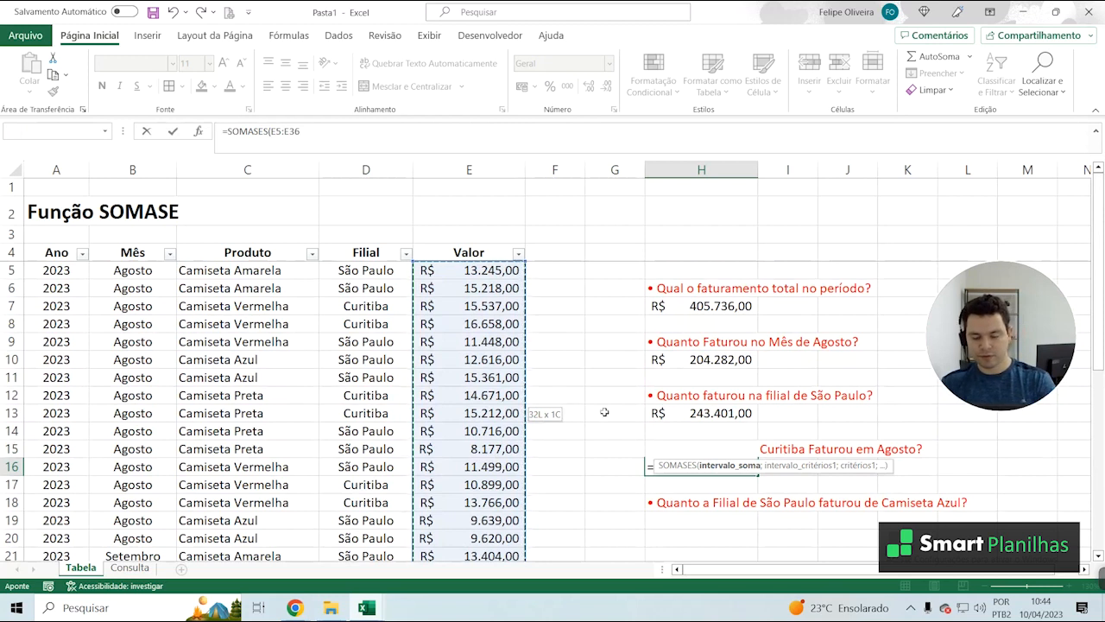
# Set the month cells B5:B36 as the first criteria range of the SOMASES formula in H16
pyautogui.write(';')
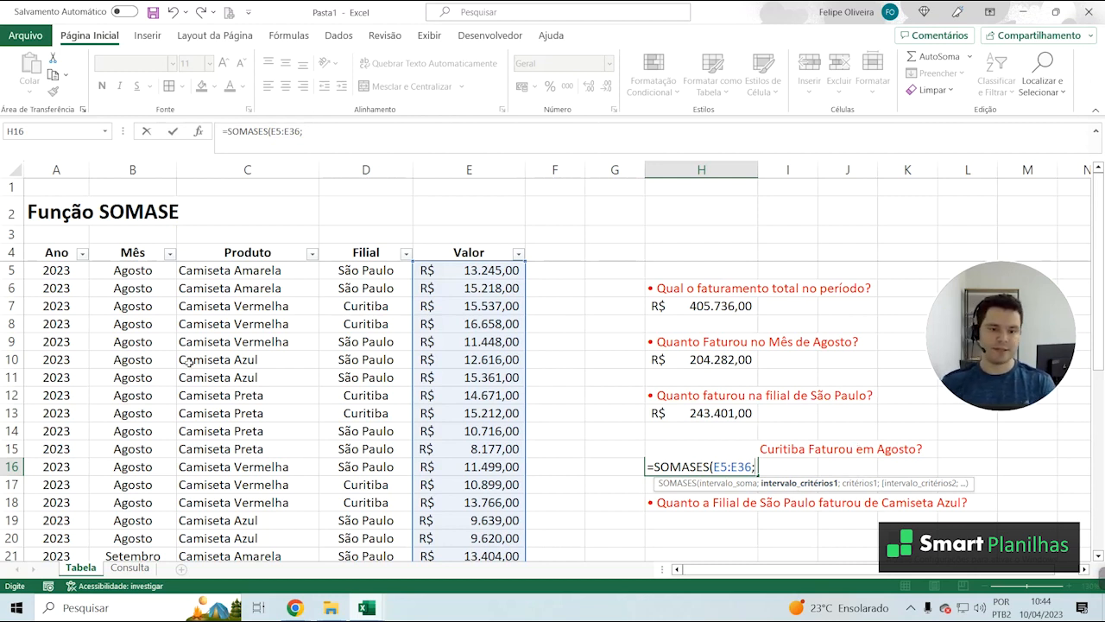
pyautogui.click(136, 271)
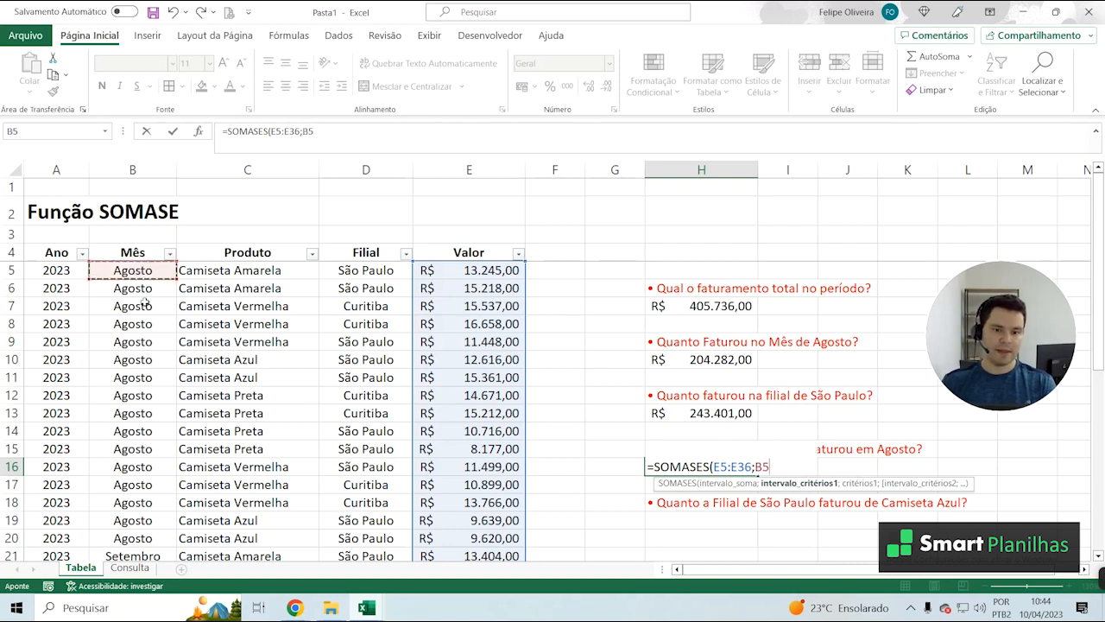
pyautogui.scroll(-8, 145, 302)
pyautogui.keyDown('shift'); pyautogui.click(152, 394); pyautogui.keyUp('shift')
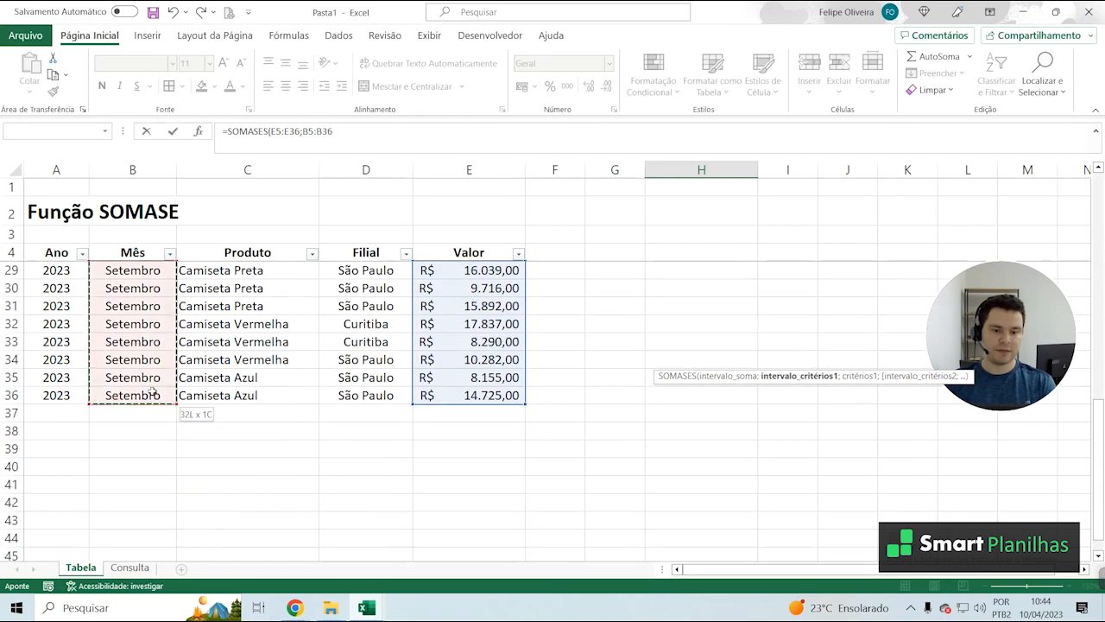
pyautogui.scroll(8, 151, 395)
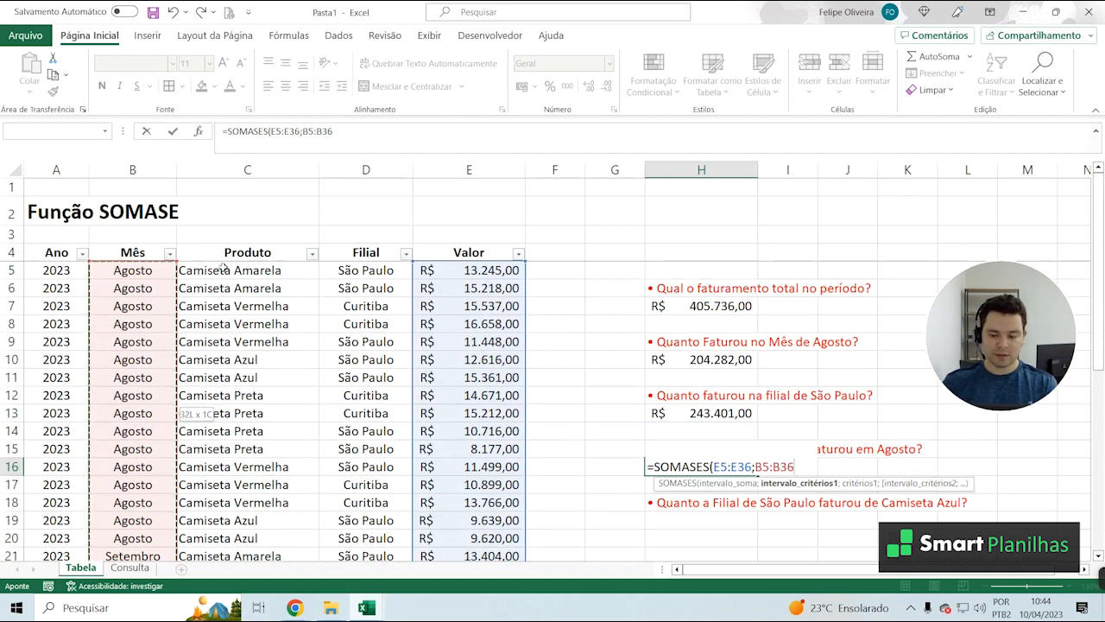
# Enter "Agosto" as the first criterion of the SOMASES formula in H16
pyautogui.write(';')
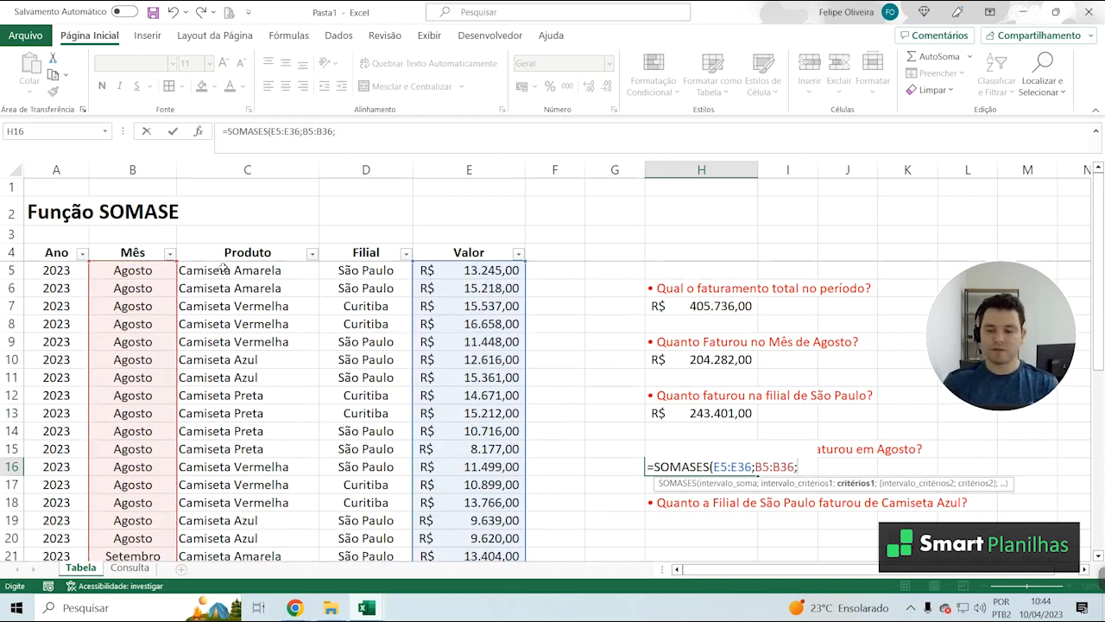
pyautogui.write('"')
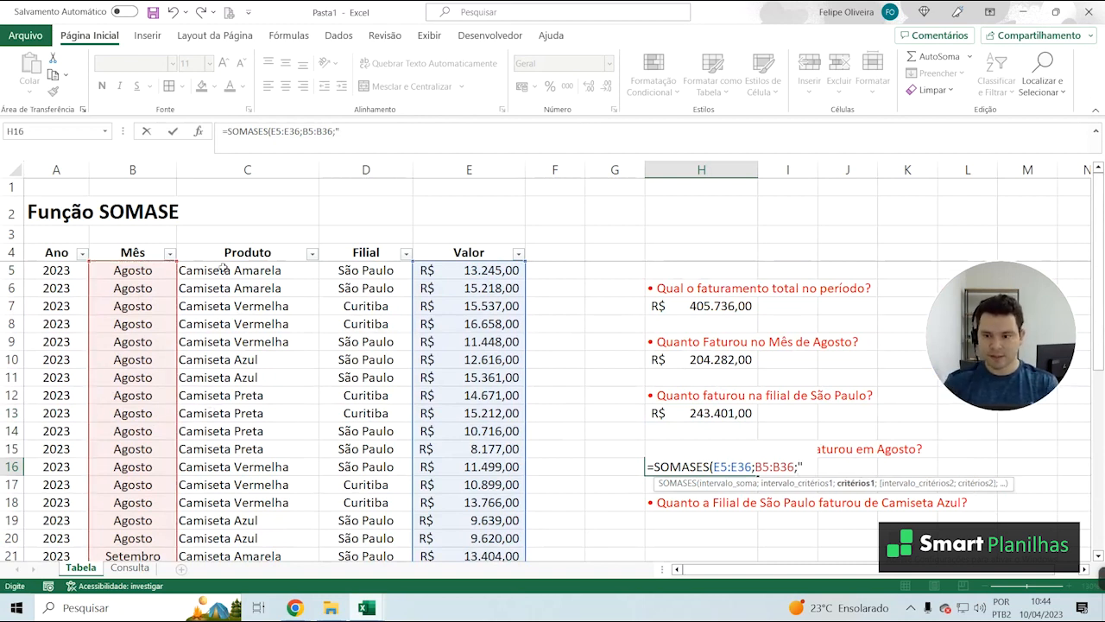
pyautogui.write('A')
pyautogui.write('gosto')
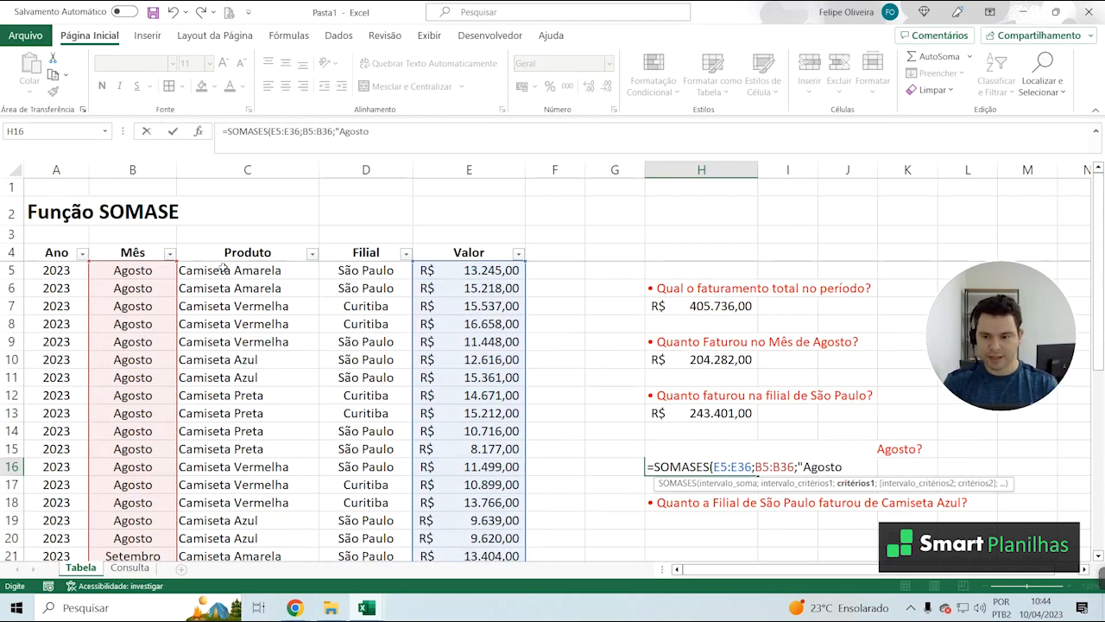
pyautogui.write('";')
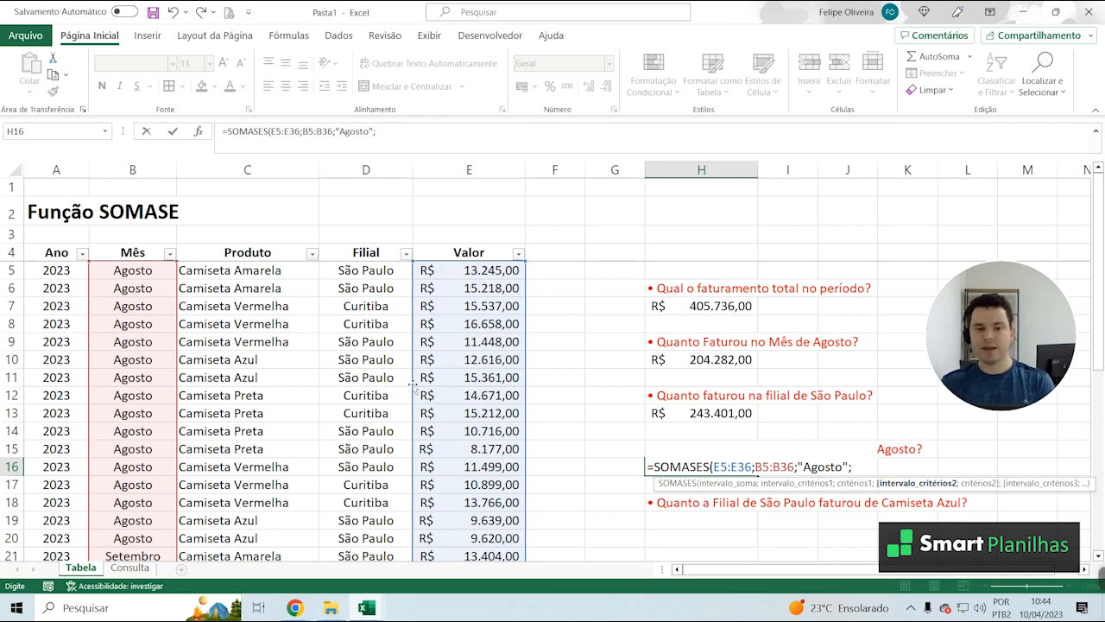
# Add the branch cells D5:D36 as the second criteria range of the SOMASES formula in H16
pyautogui.click(377, 273)
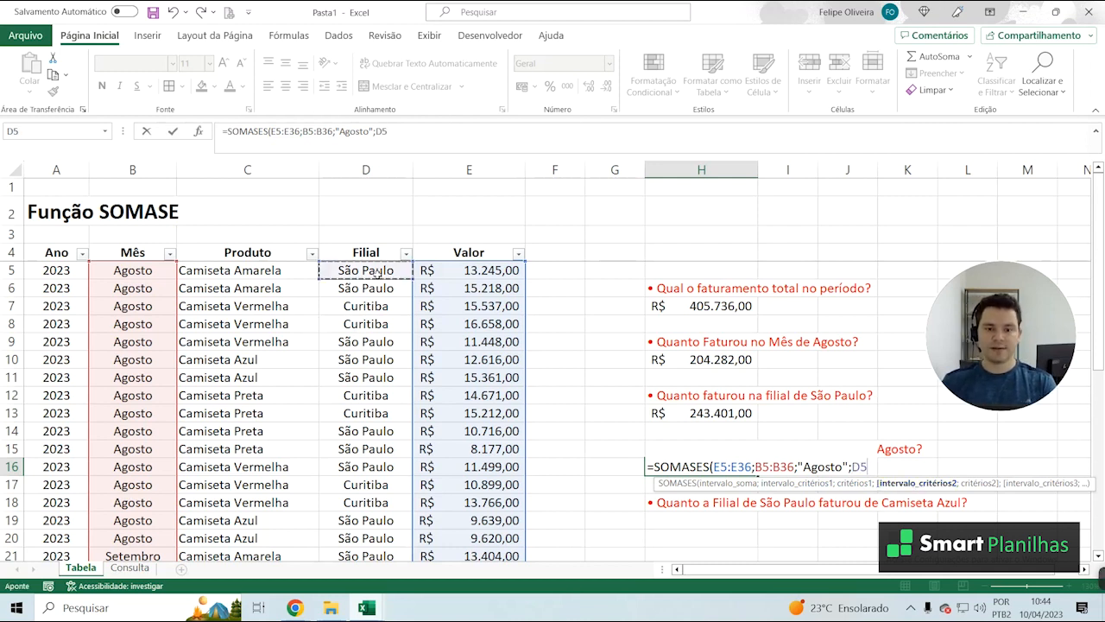
pyautogui.scroll(-8, 374, 463)
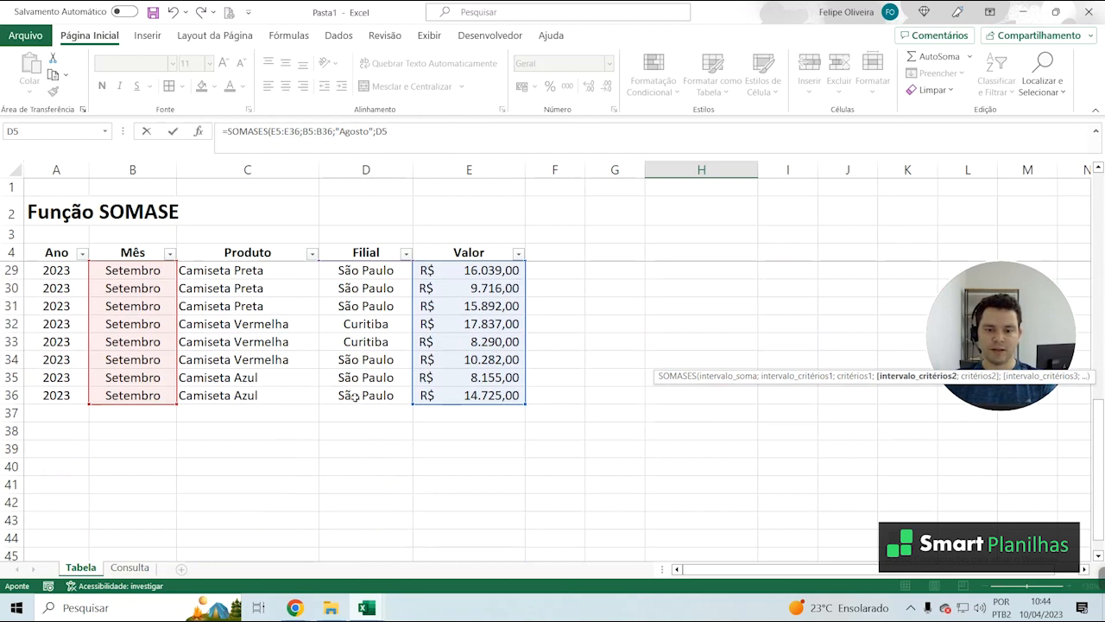
pyautogui.keyDown('shift'); pyautogui.click(354, 396); pyautogui.keyUp('shift')
pyautogui.scroll(8, 449, 362)
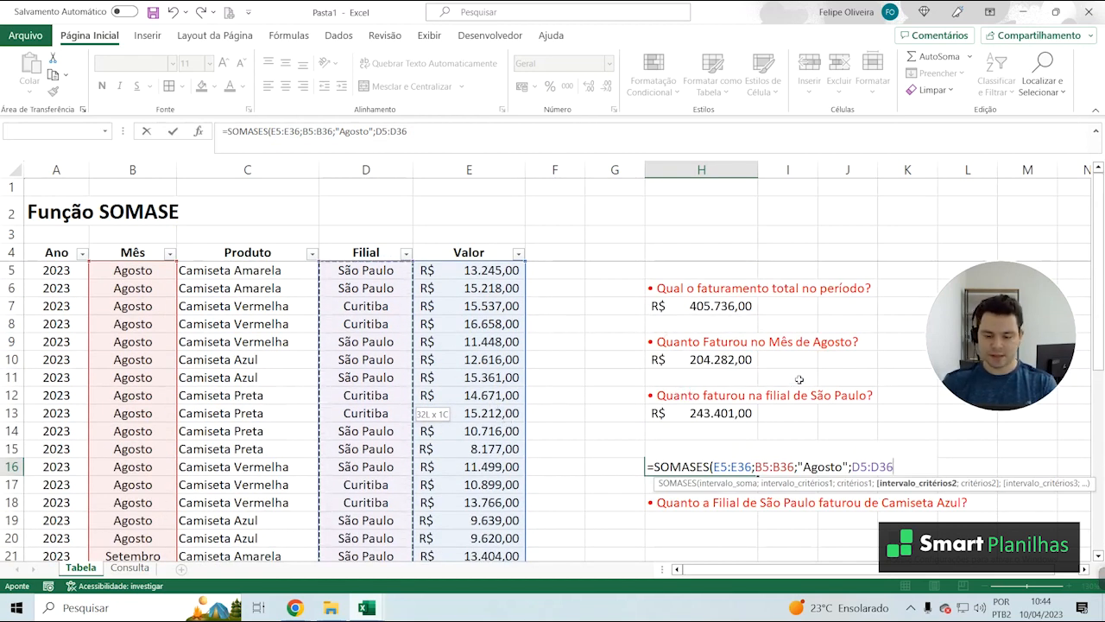
# Complete the SOMASES formula in H16 with "Curitiba" as the second criterion and apply the R$ accounting number format to the cell
pyautogui.write(';"')
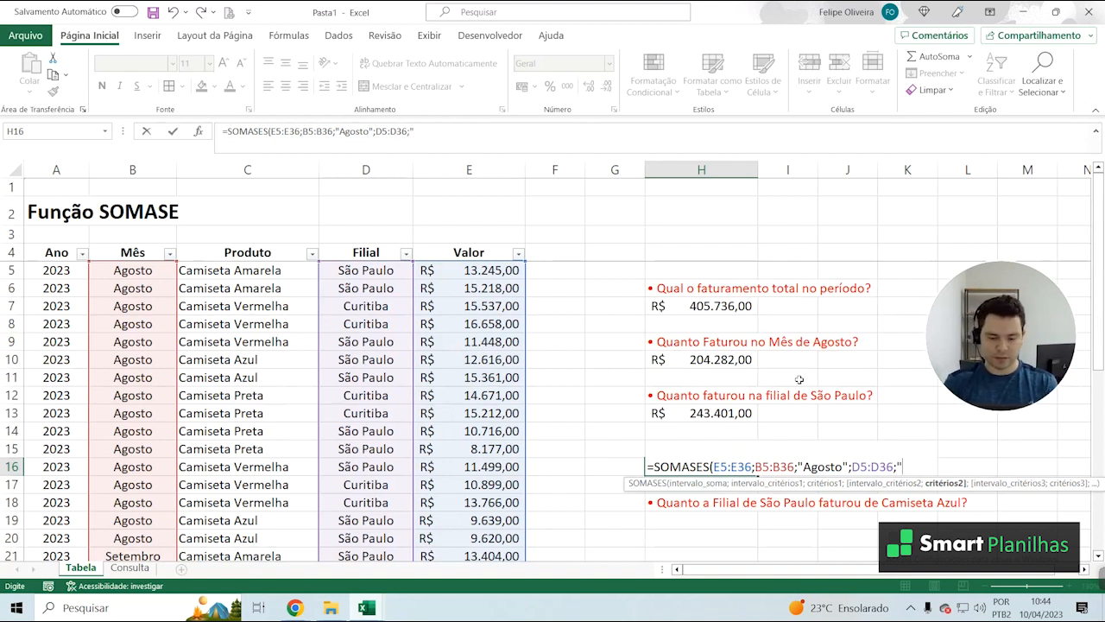
pyautogui.write('CURITI')
pyautogui.press('BackSpace')
pyautogui.press('BackSpace')
pyautogui.press('BackSpace')
pyautogui.press('BackSpace')
pyautogui.press('BackSpace')
pyautogui.press('BackSpace')
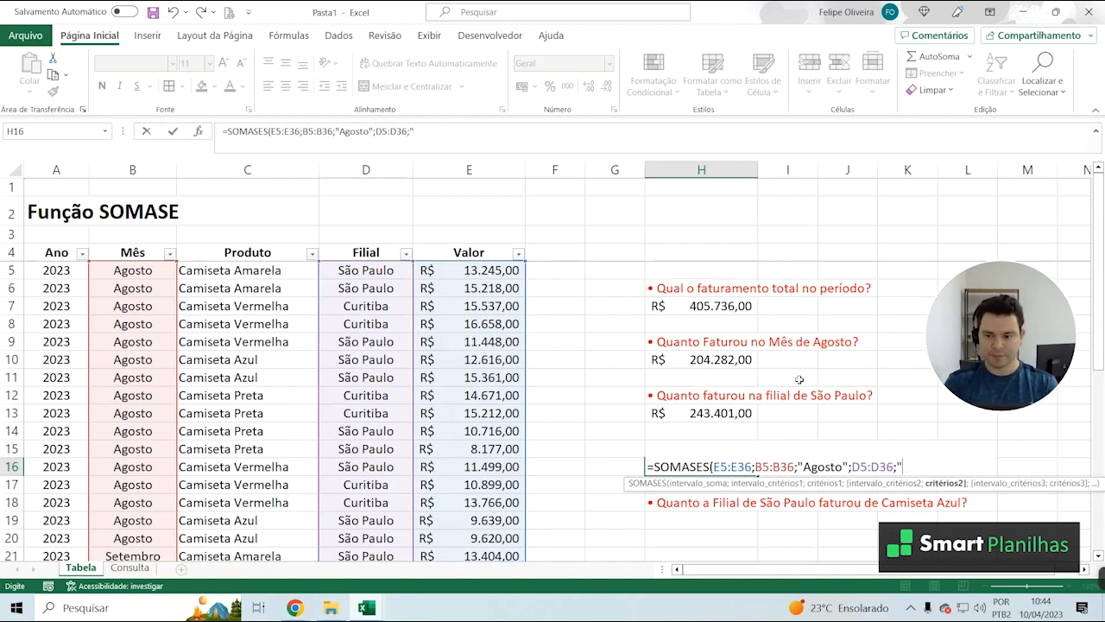
pyautogui.write('Curitiba')
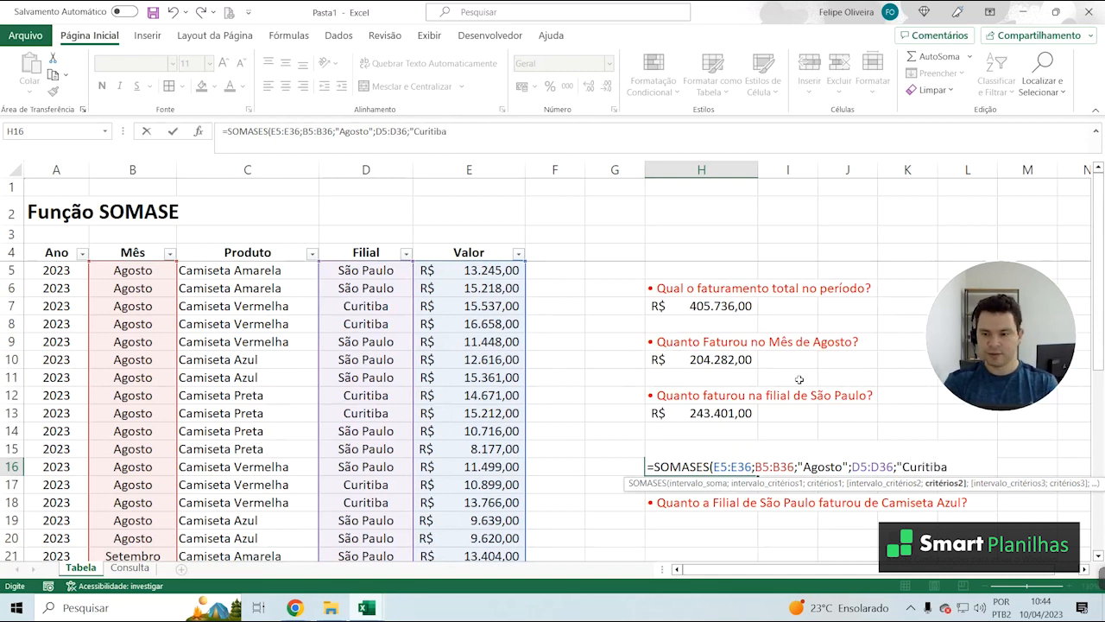
pyautogui.write('")')
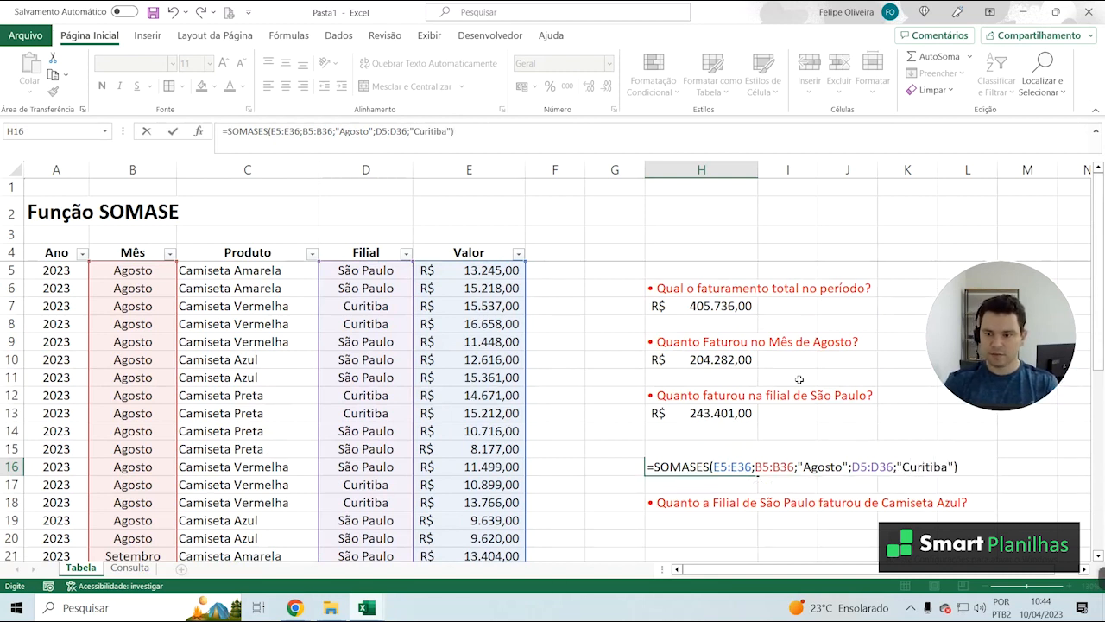
pyautogui.press('Return')
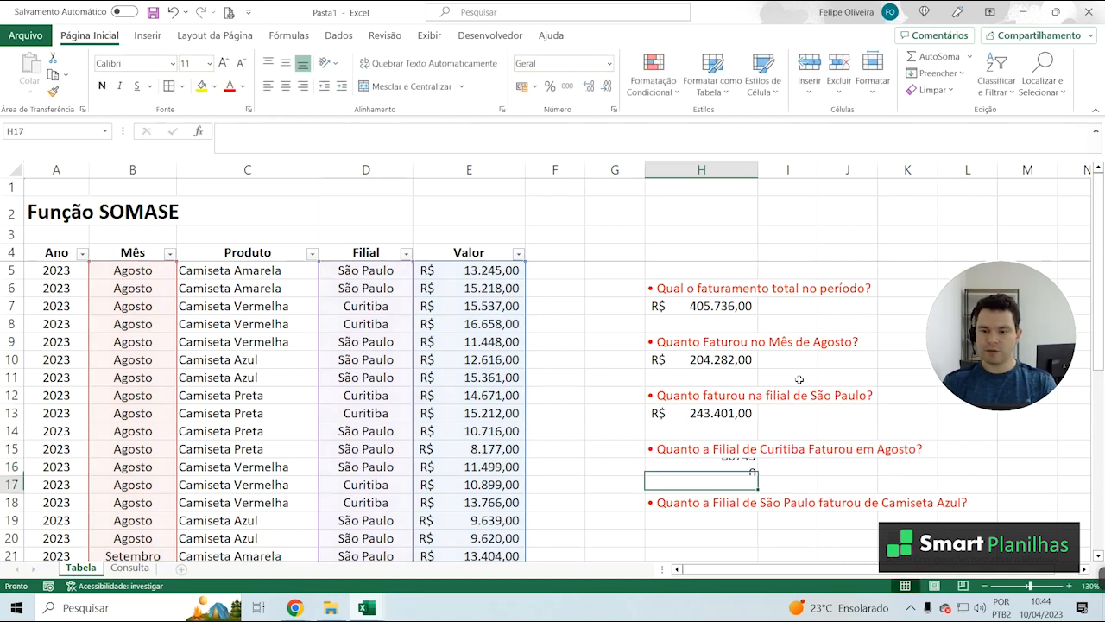
pyautogui.click(732, 471)
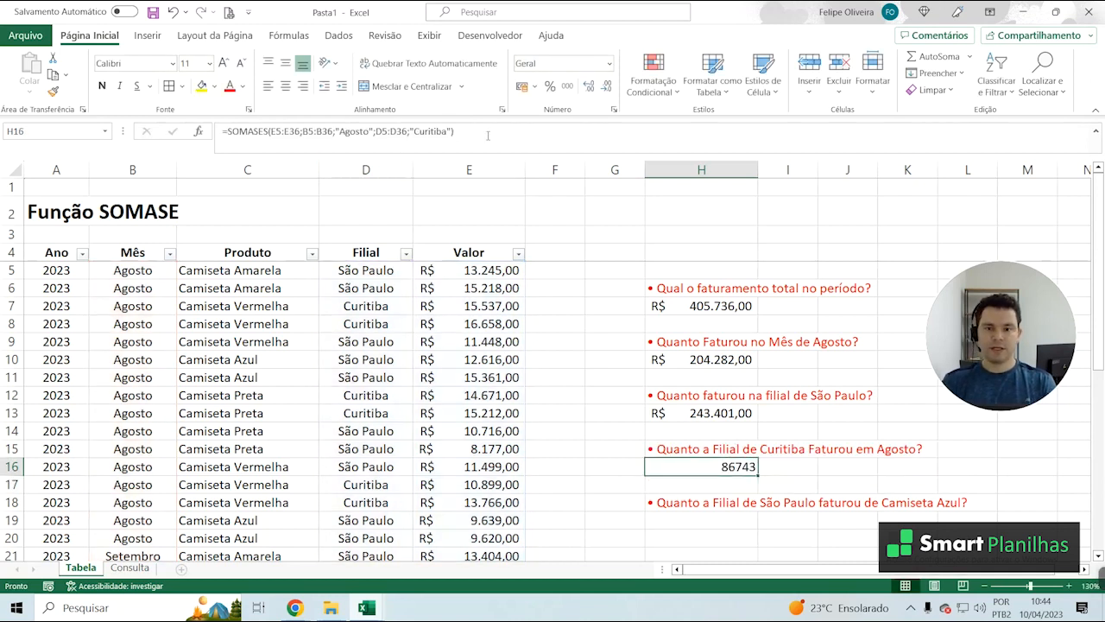
pyautogui.click(522, 85)
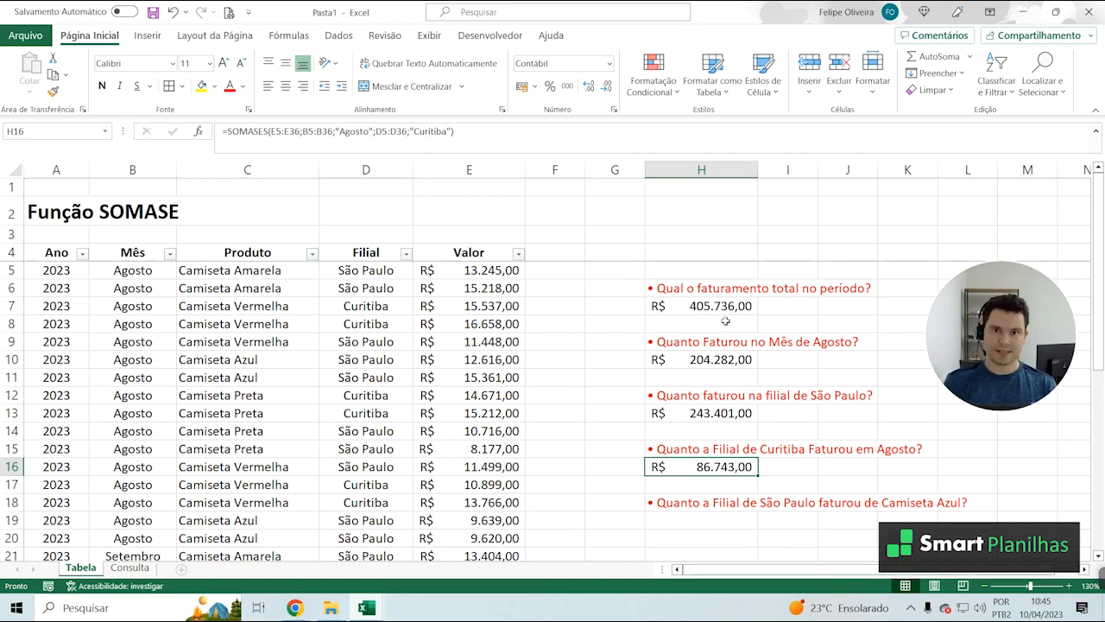
pyautogui.click(698, 288)
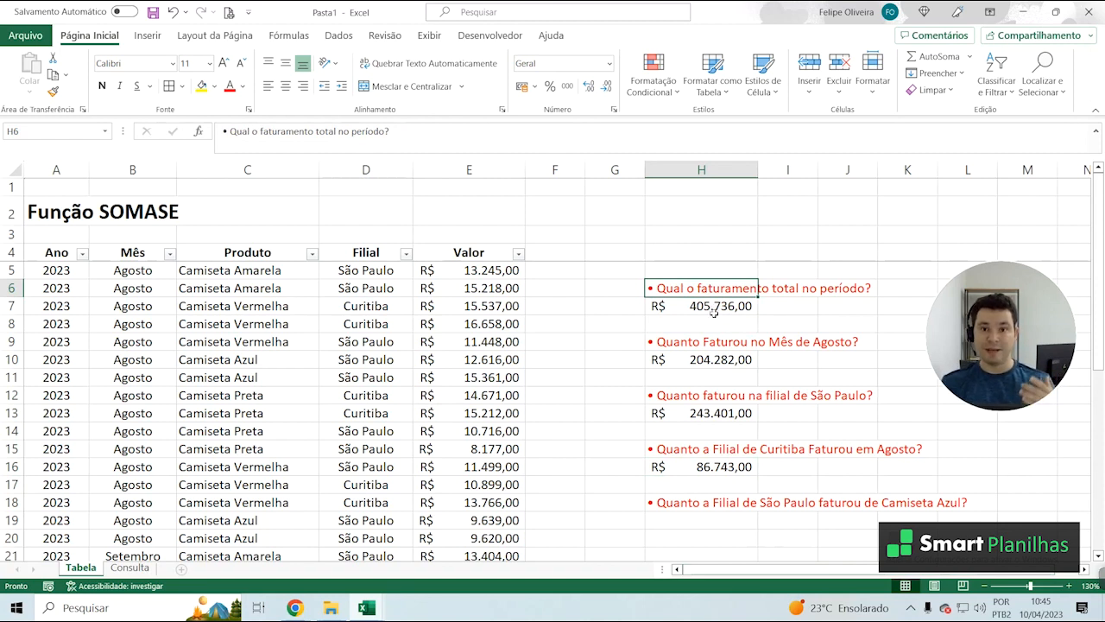
pyautogui.click(702, 319)
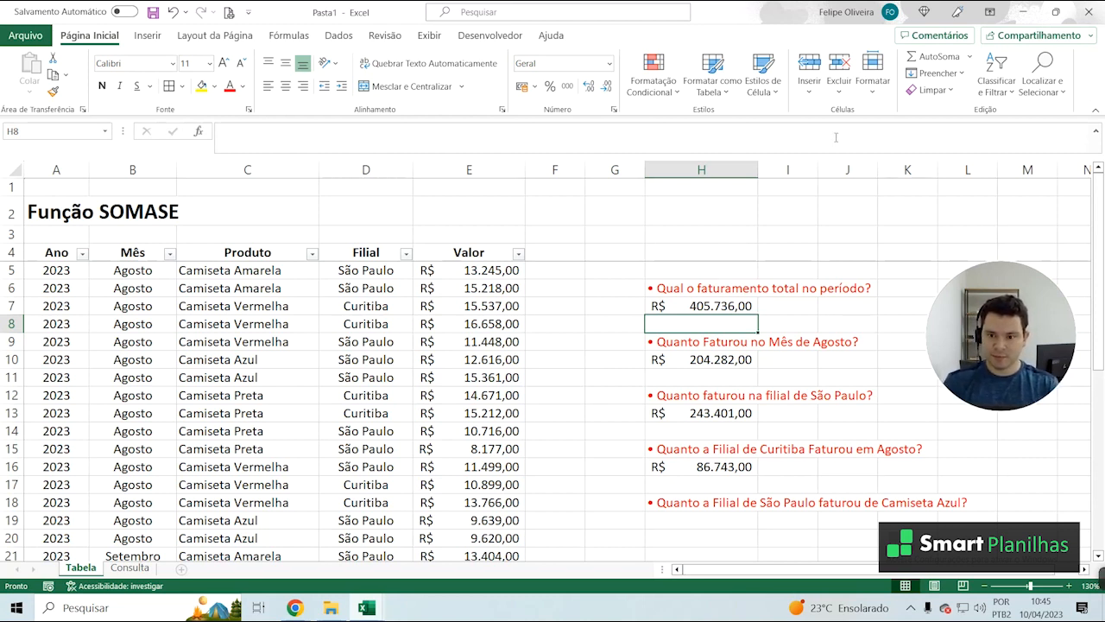
pyautogui.click(695, 363)
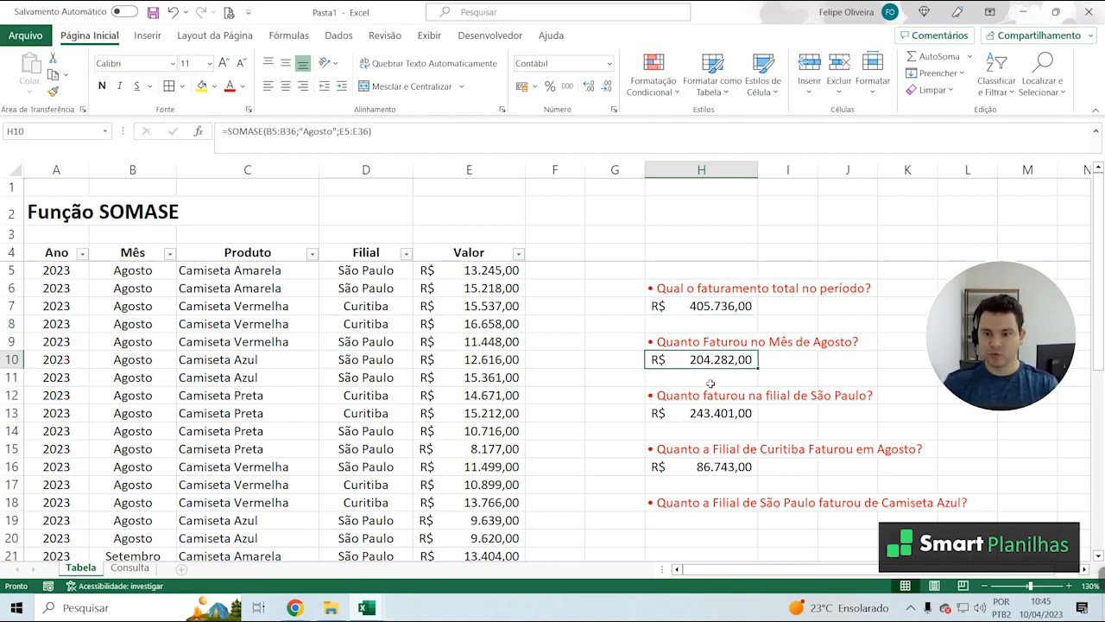
# Begin a SOMASES formula in H11, below the existing August revenue, with E5:E36 as the sum range
pyautogui.click(710, 379)
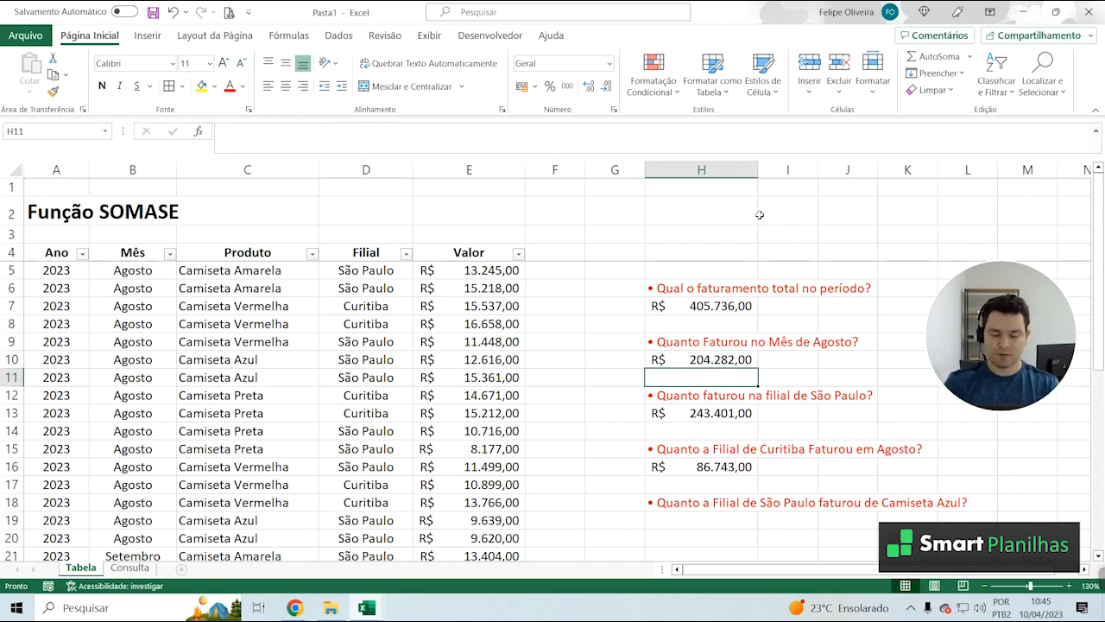
pyautogui.write('=soma')
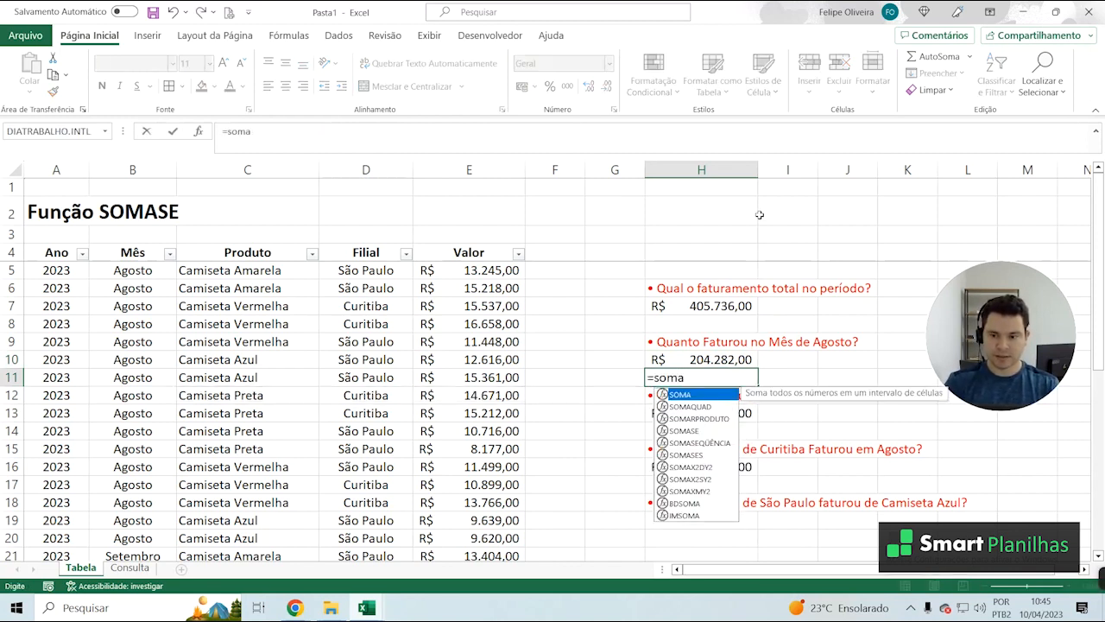
pyautogui.write('ses')
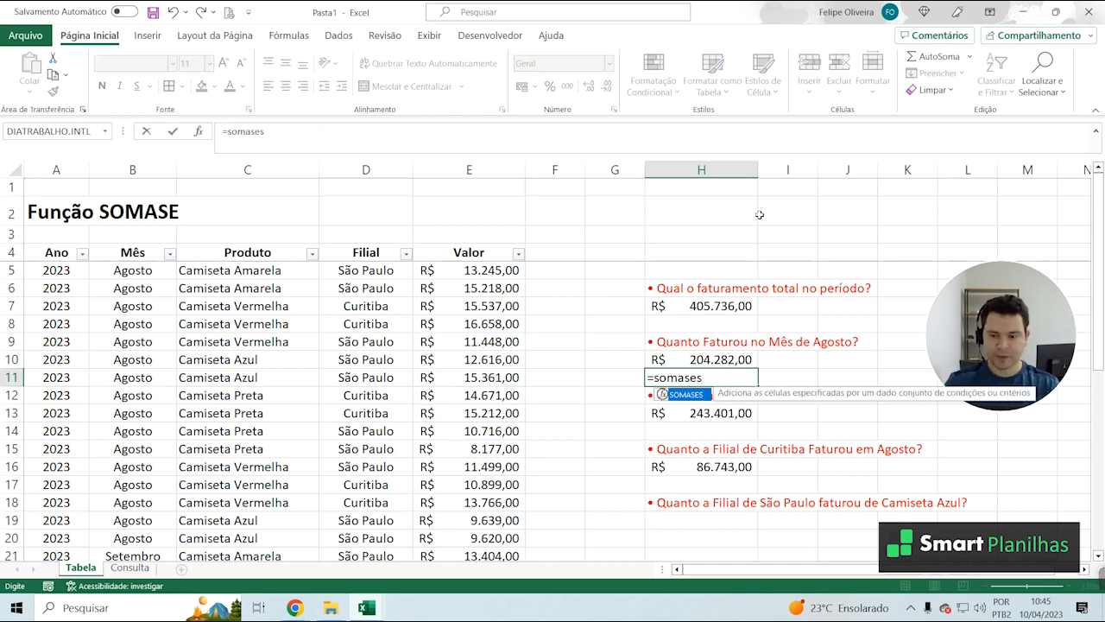
pyautogui.press('Tab')
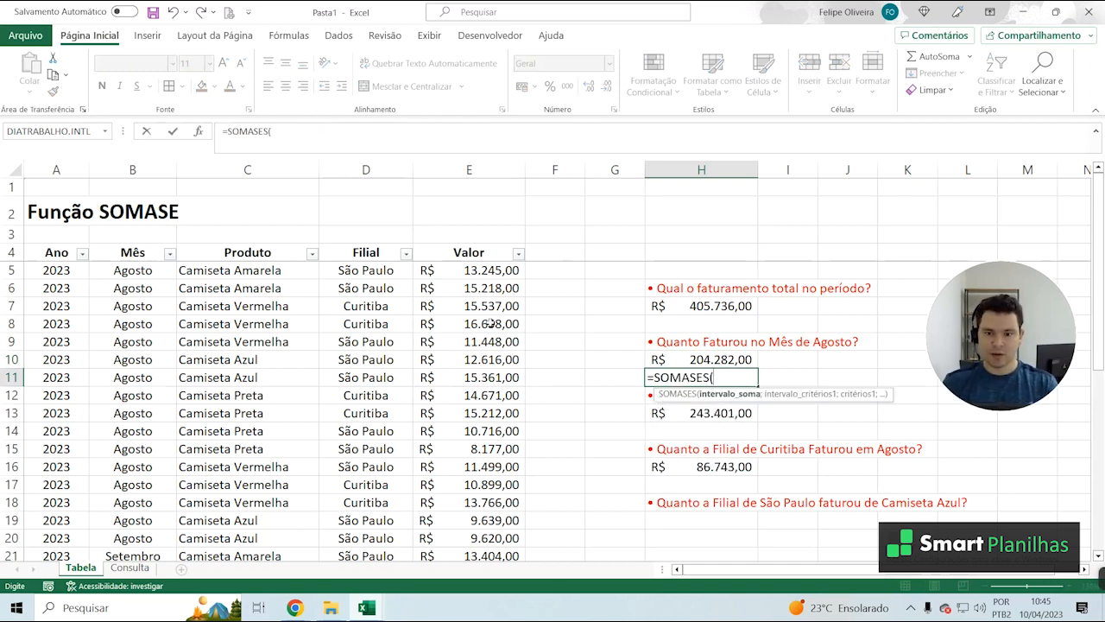
pyautogui.click(469, 270)
pyautogui.scroll(-5, 477, 518)
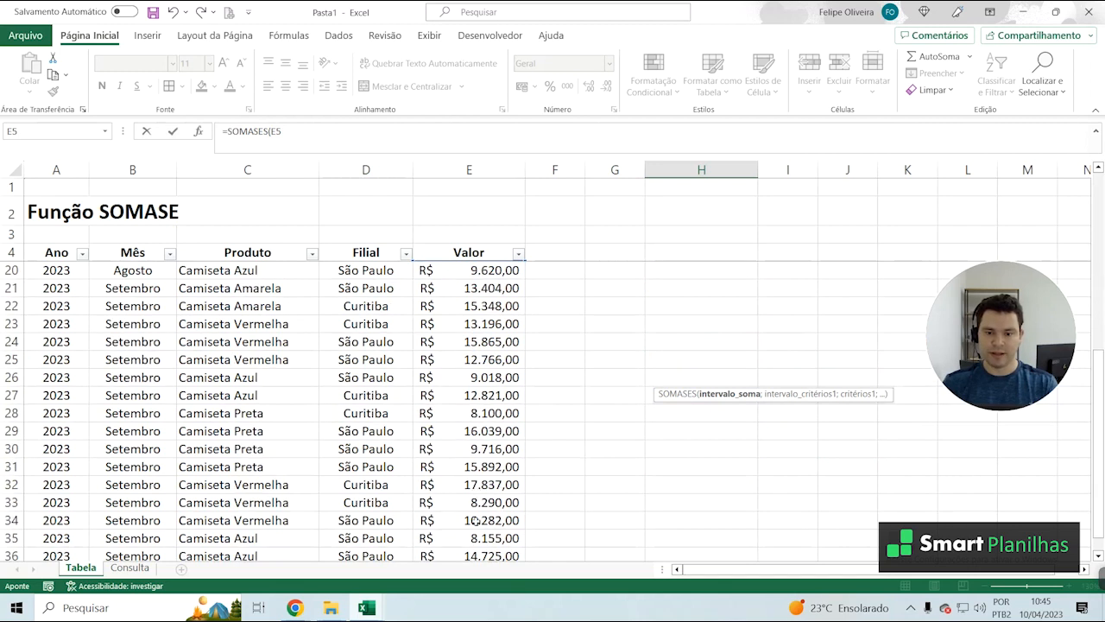
pyautogui.scroll(-2, 486, 522)
pyautogui.keyDown('shift'); pyautogui.click(487, 449); pyautogui.keyUp('shift')
pyautogui.scroll(7, 497, 457)
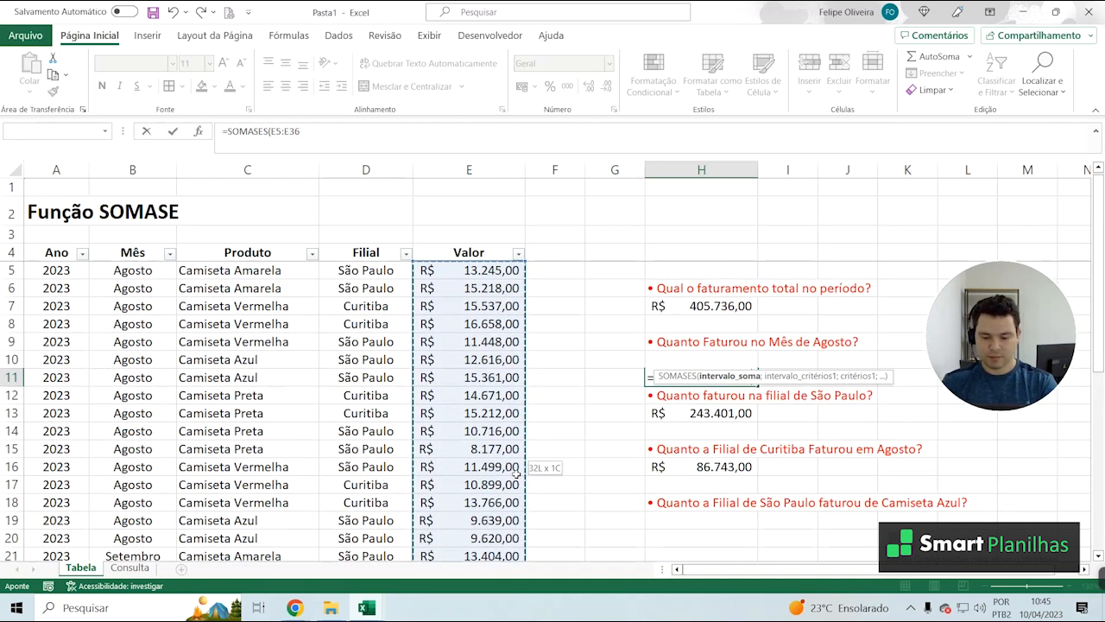
# Set the month cells B5:B36 as the criteria range of the SOMASES formula in H11
pyautogui.write(';')
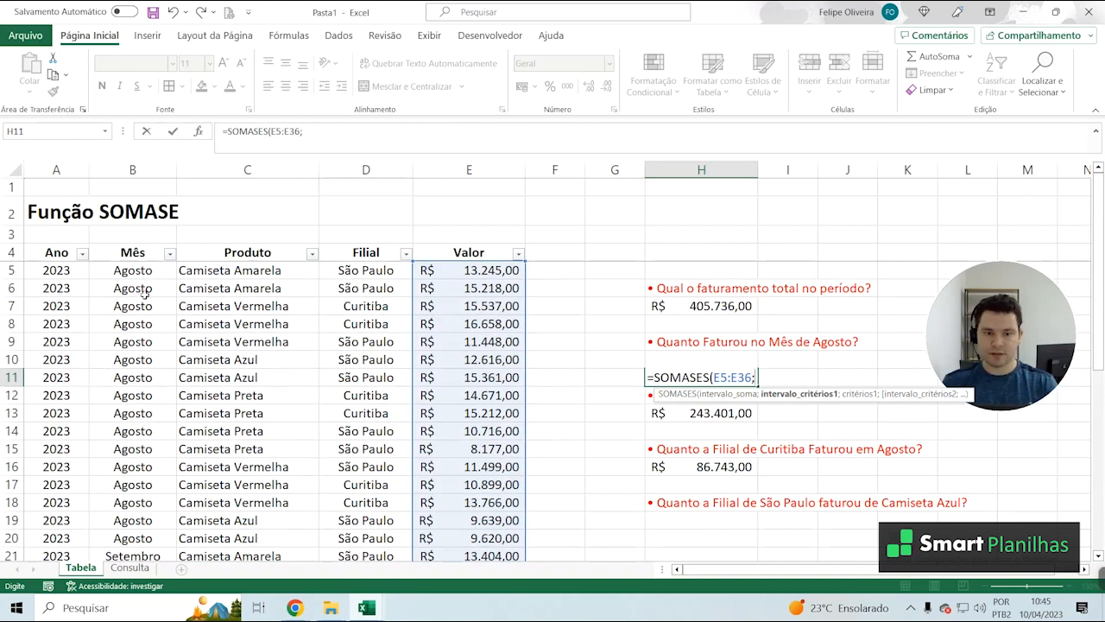
pyautogui.moveTo(130, 271); pyautogui.dragTo(120, 346)
pyautogui.scroll(-9, 125, 285)
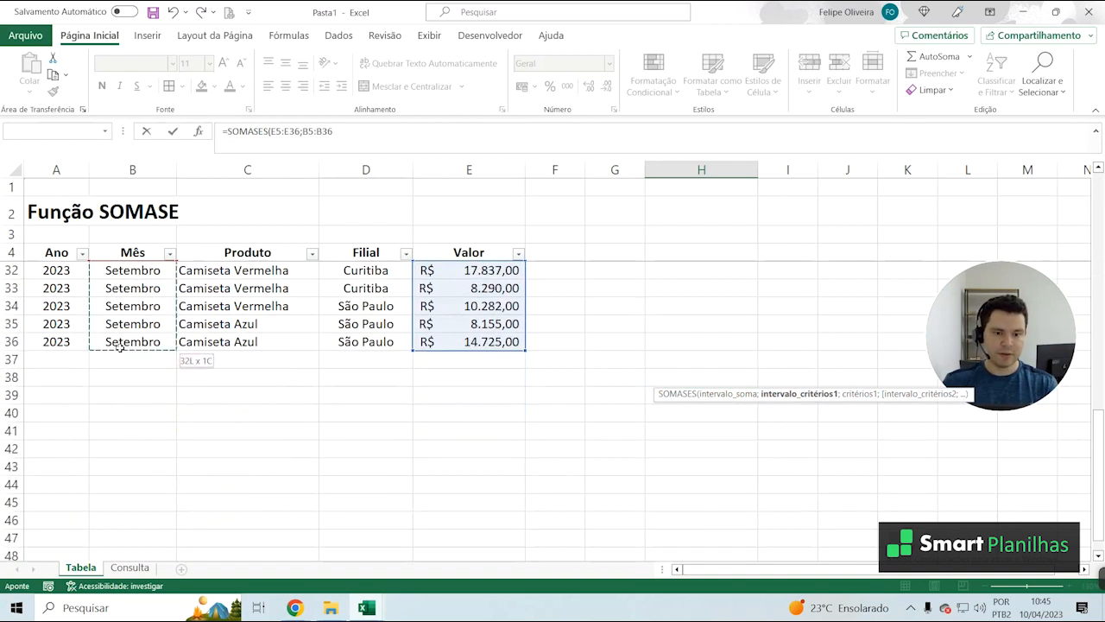
# Complete the SOMASES formula in H11 with "Agosto" as its only criterion and apply the R$ accounting number format to the cell
pyautogui.write(';"')
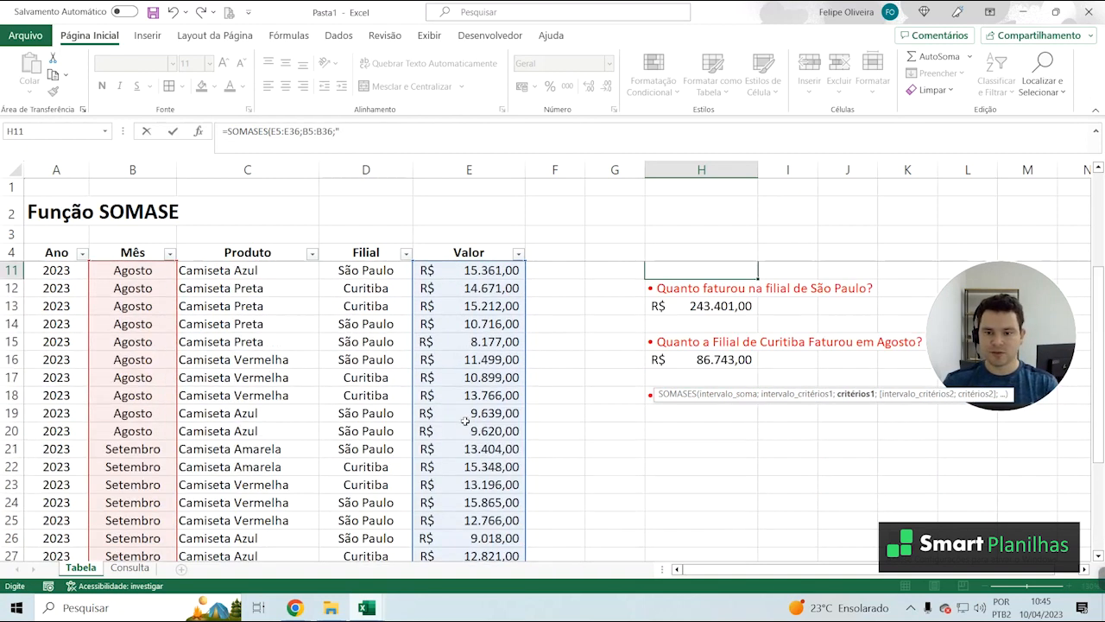
pyautogui.scroll(2, 465, 420)
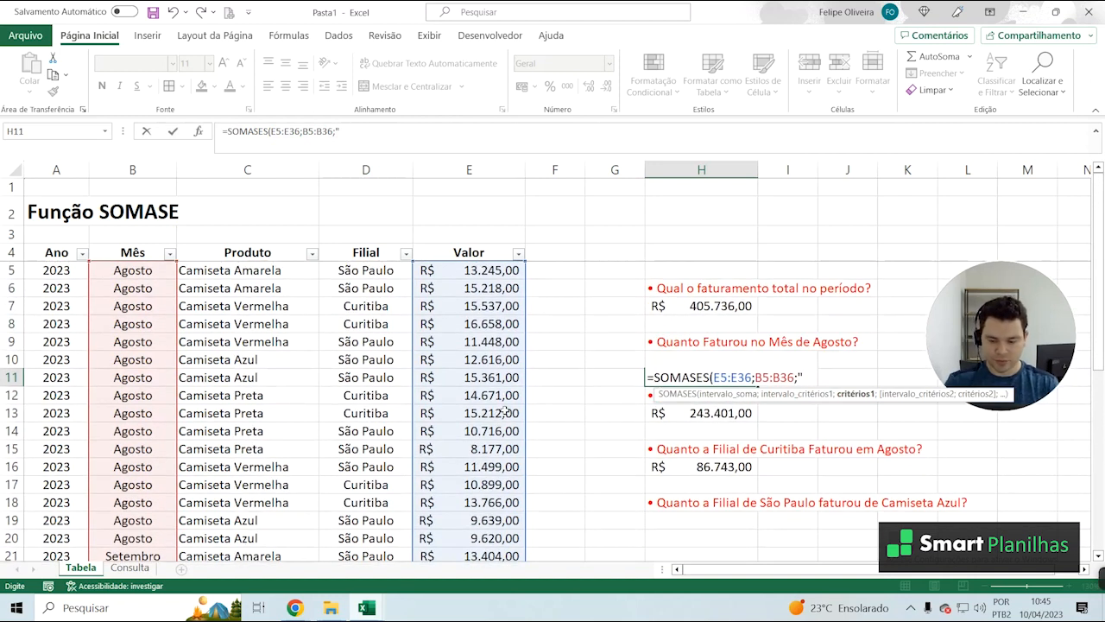
pyautogui.write('Agosto')
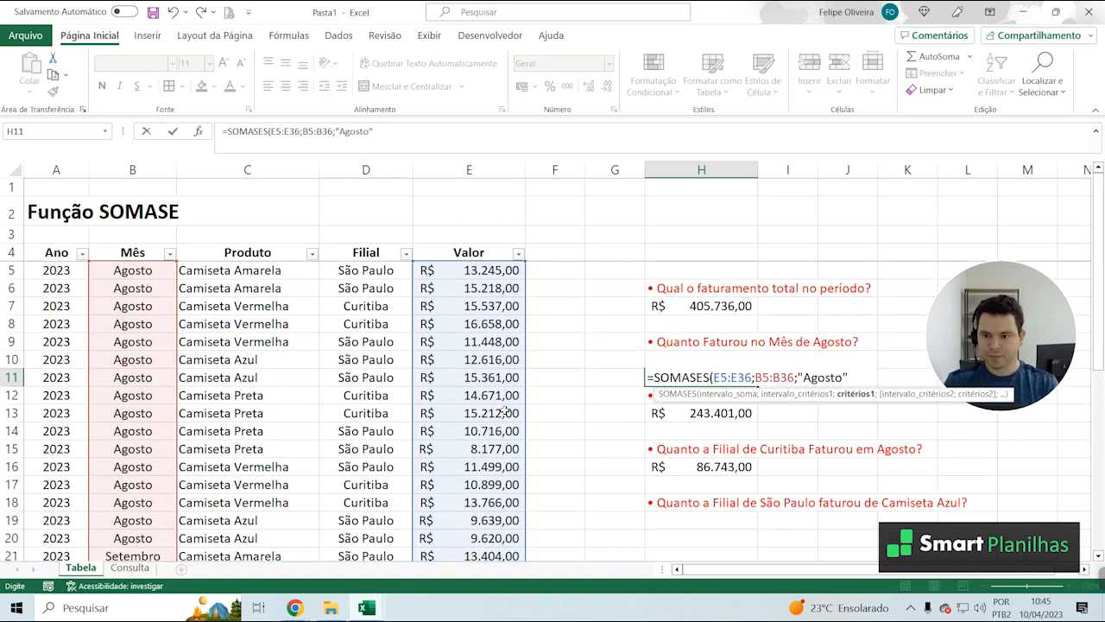
pyautogui.write(')')
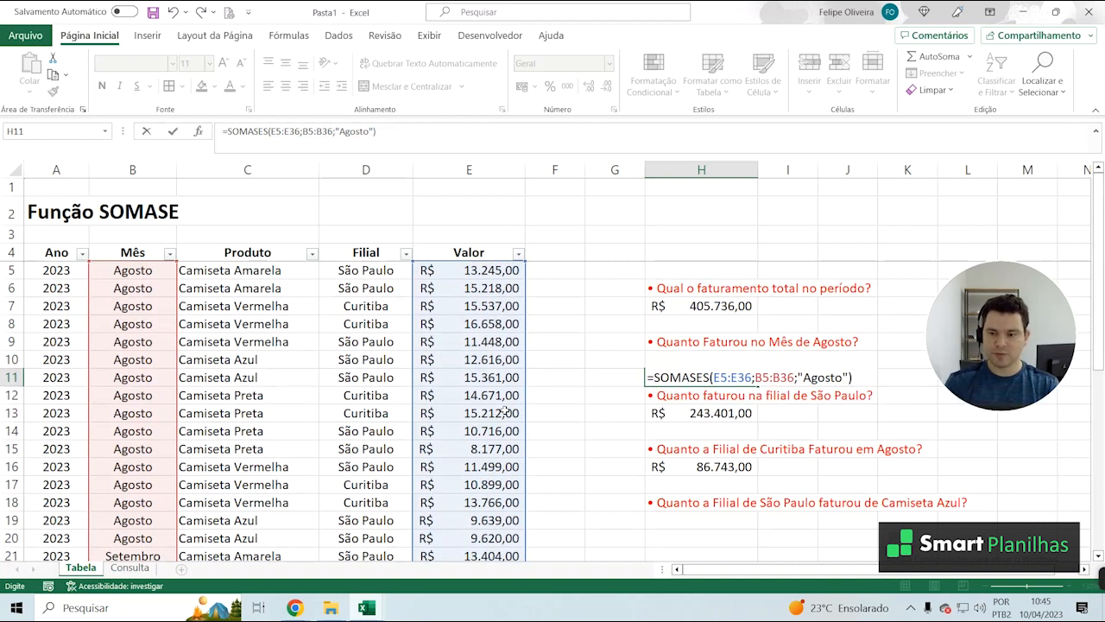
pyautogui.press('Return')
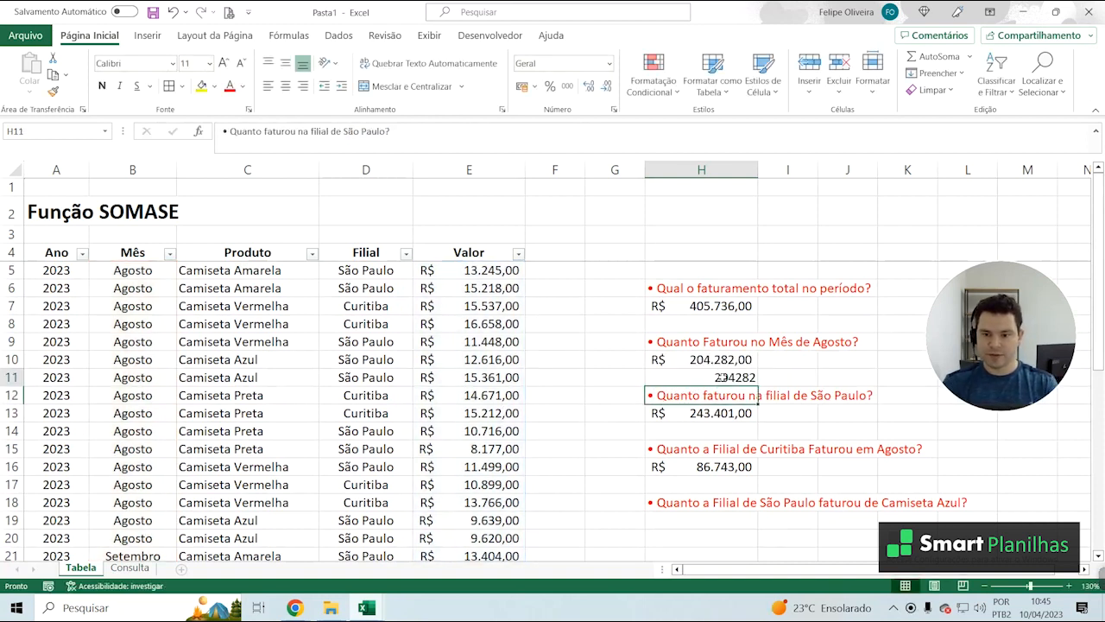
pyautogui.click(719, 377)
pyautogui.click(521, 85)
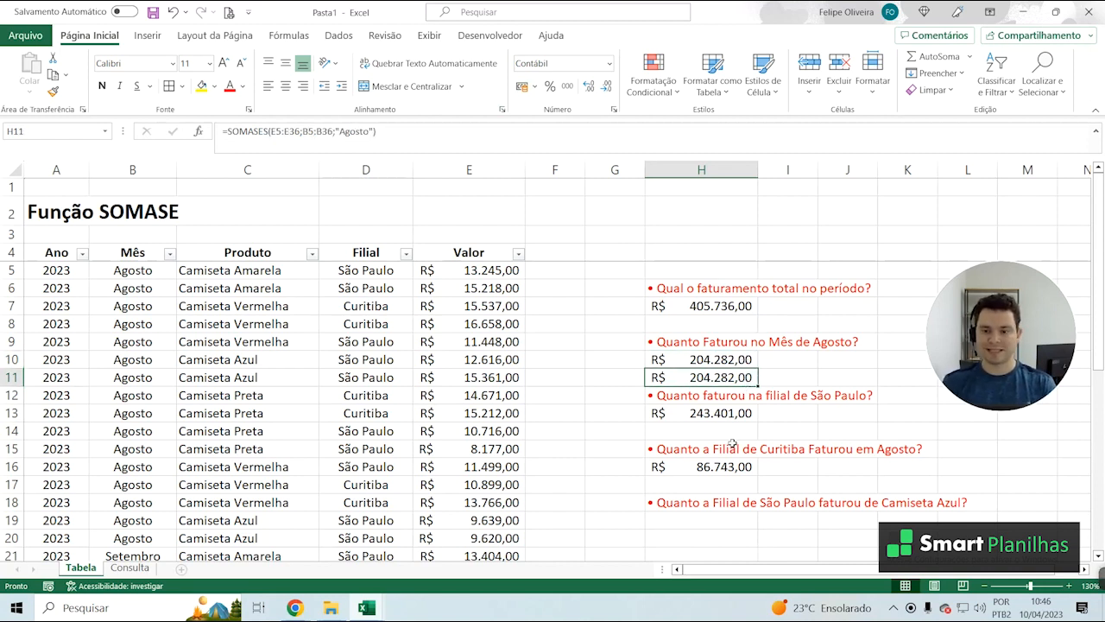
# Begin a SOMASES formula in H19, below the question about São Paulo's Camiseta Azul revenue
pyautogui.scroll(-2, 716, 423)
pyautogui.click(694, 405)
pyautogui.scroll(2, 743, 505)
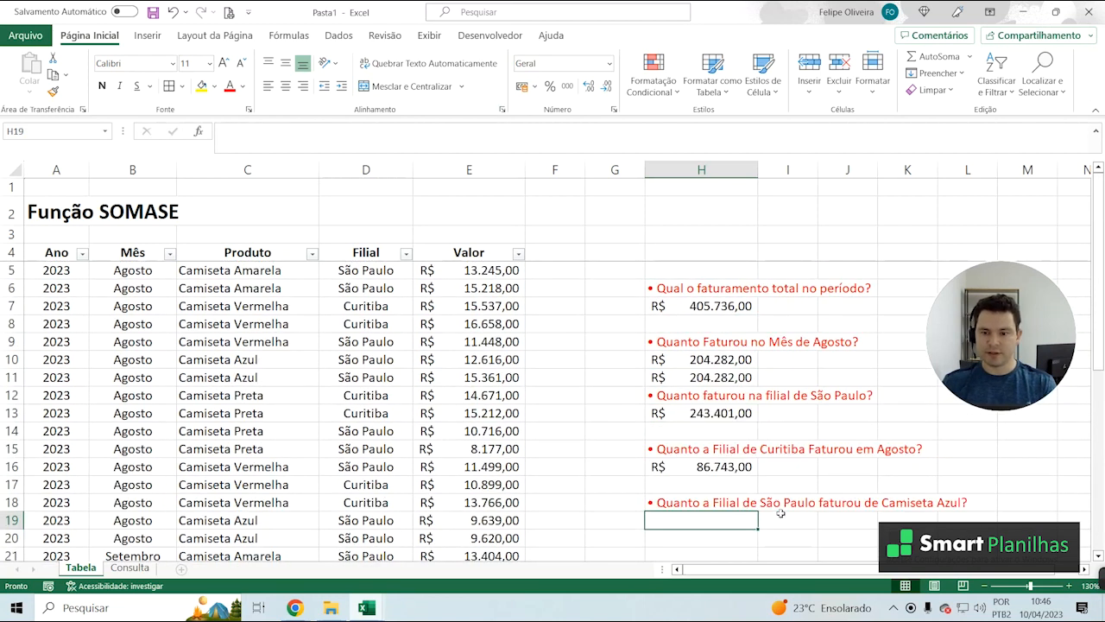
pyautogui.scroll(-1, 1102, 378)
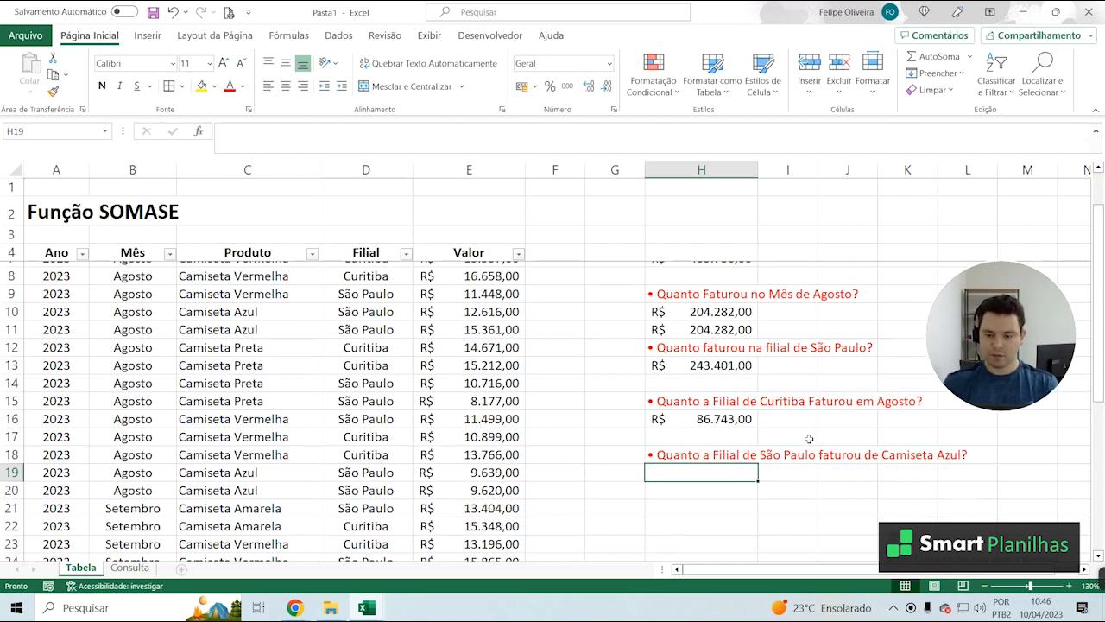
pyautogui.write('=S')
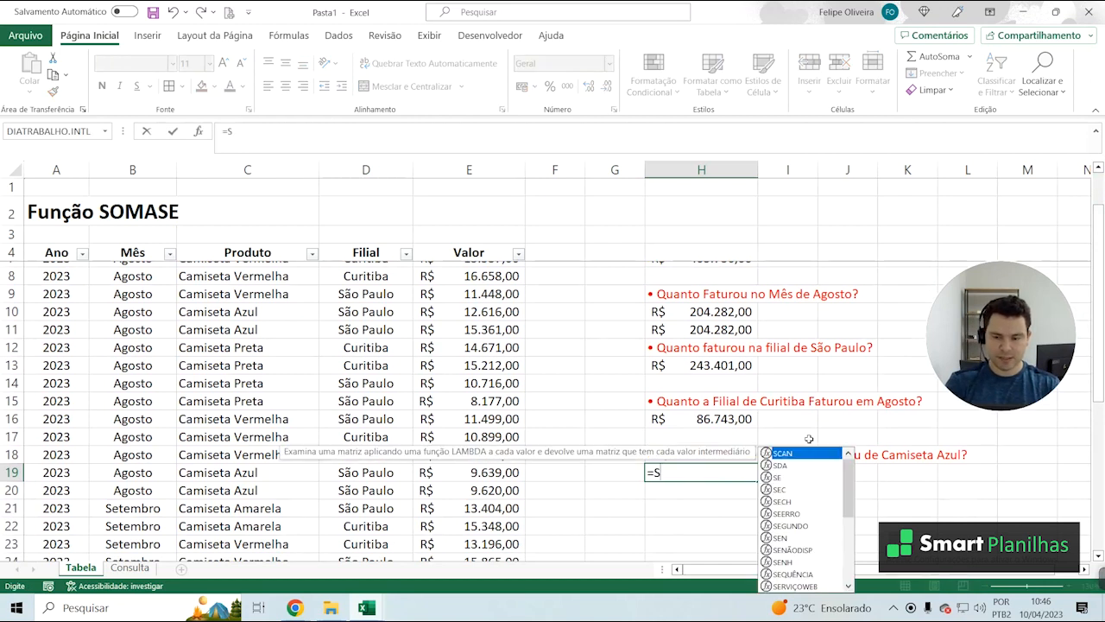
pyautogui.write('OMASES(')
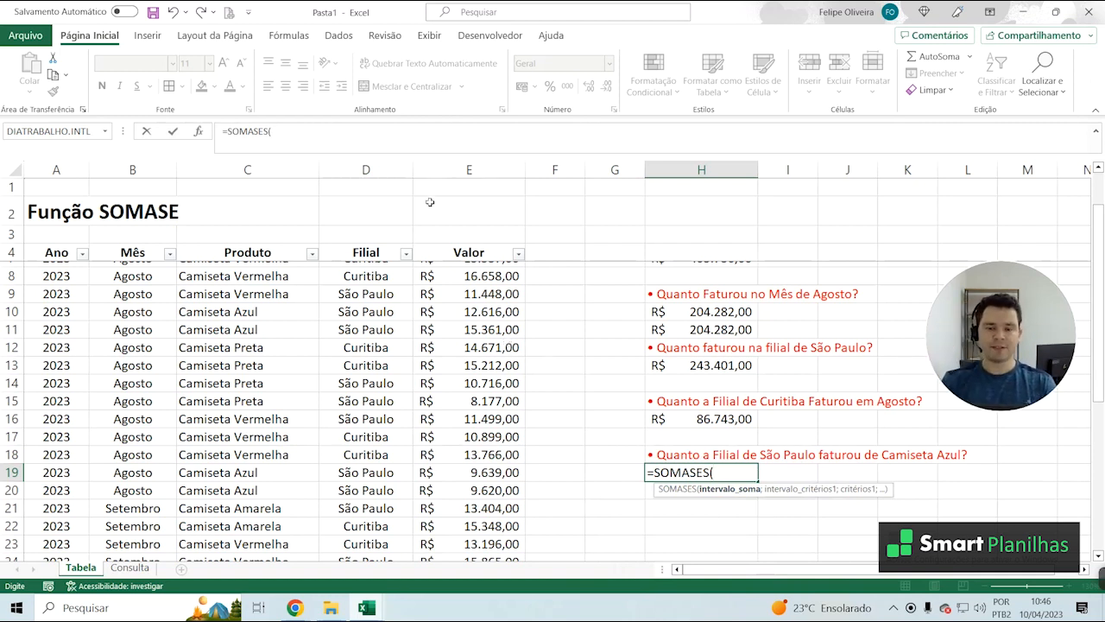
# Set the whole Valor column E:E as the sum range of the SOMASES formula in H19
pyautogui.click(471, 177)
pyautogui.moveTo(471, 275); pyautogui.dragTo(470, 418)
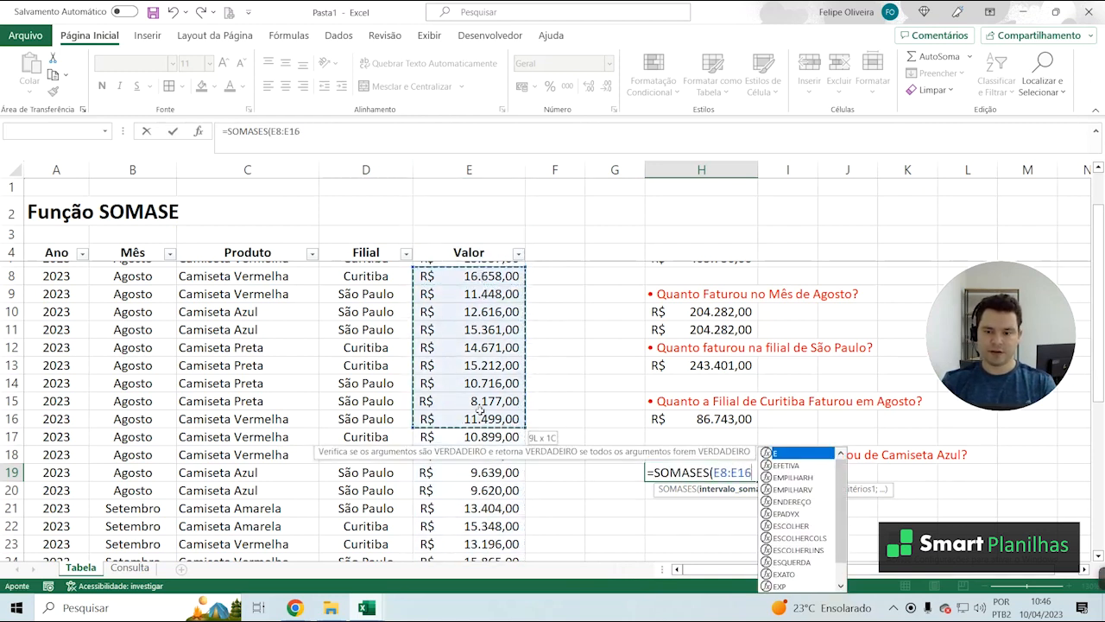
pyautogui.click(461, 162)
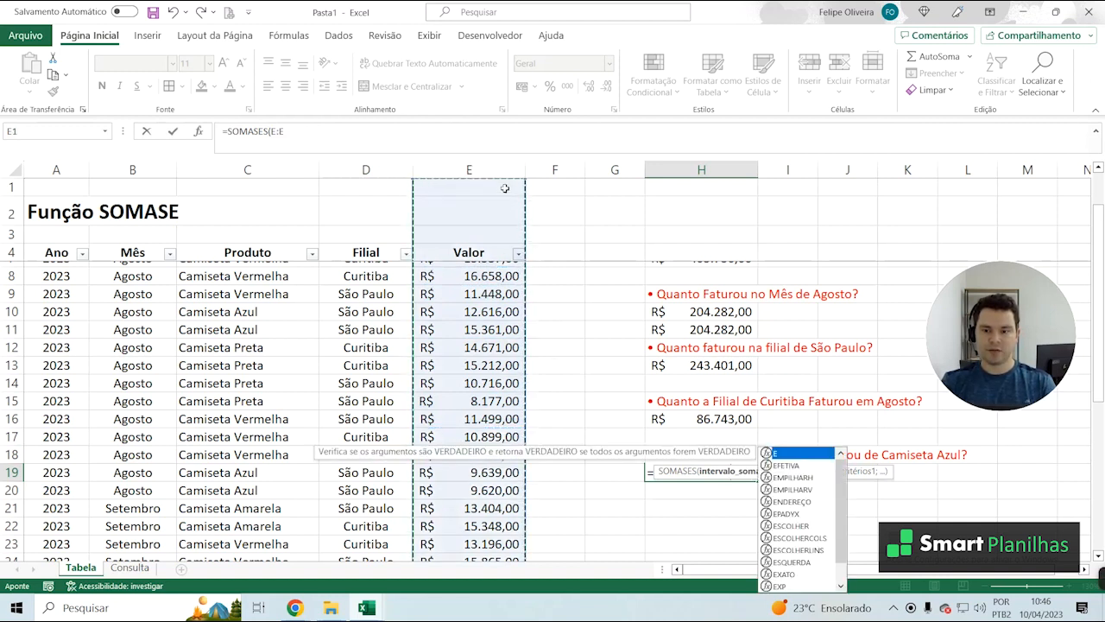
pyautogui.write(';')
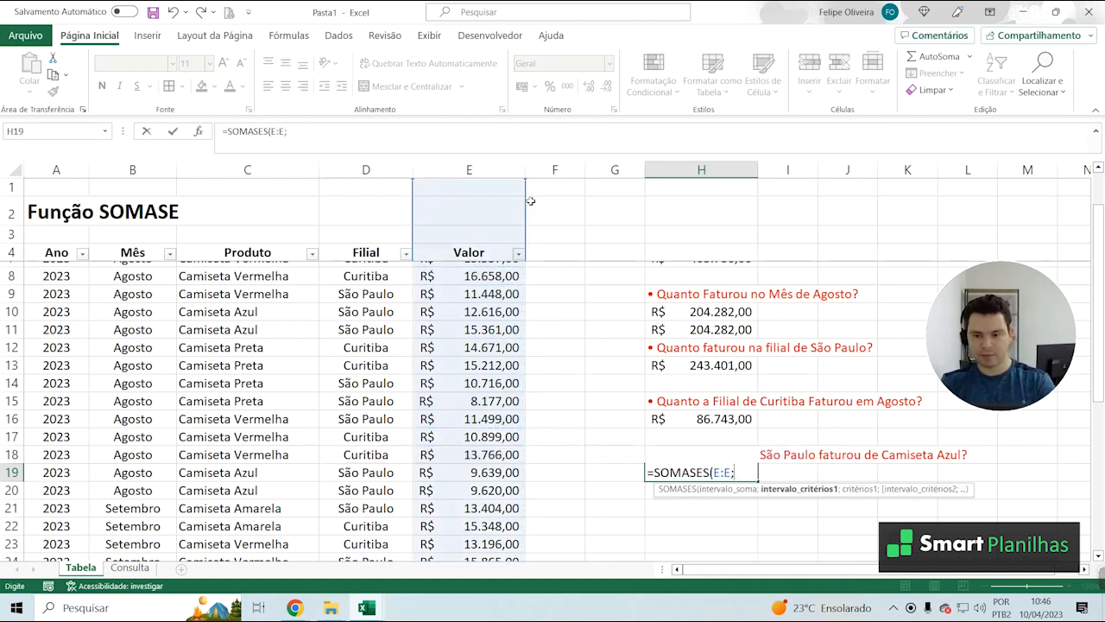
pyautogui.click(726, 471)
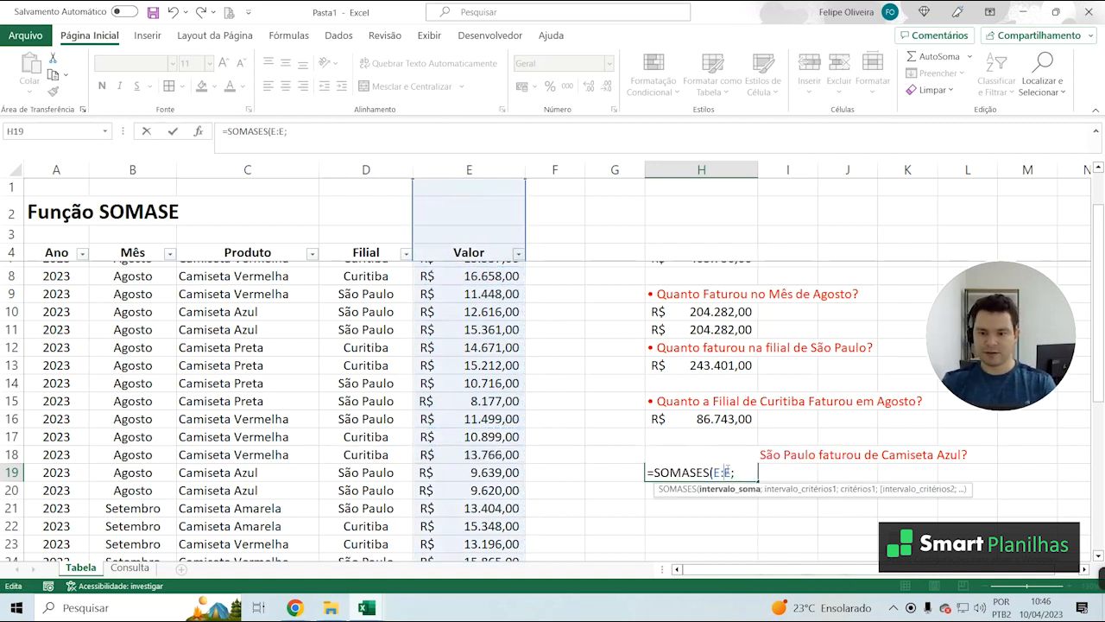
pyautogui.click(742, 472)
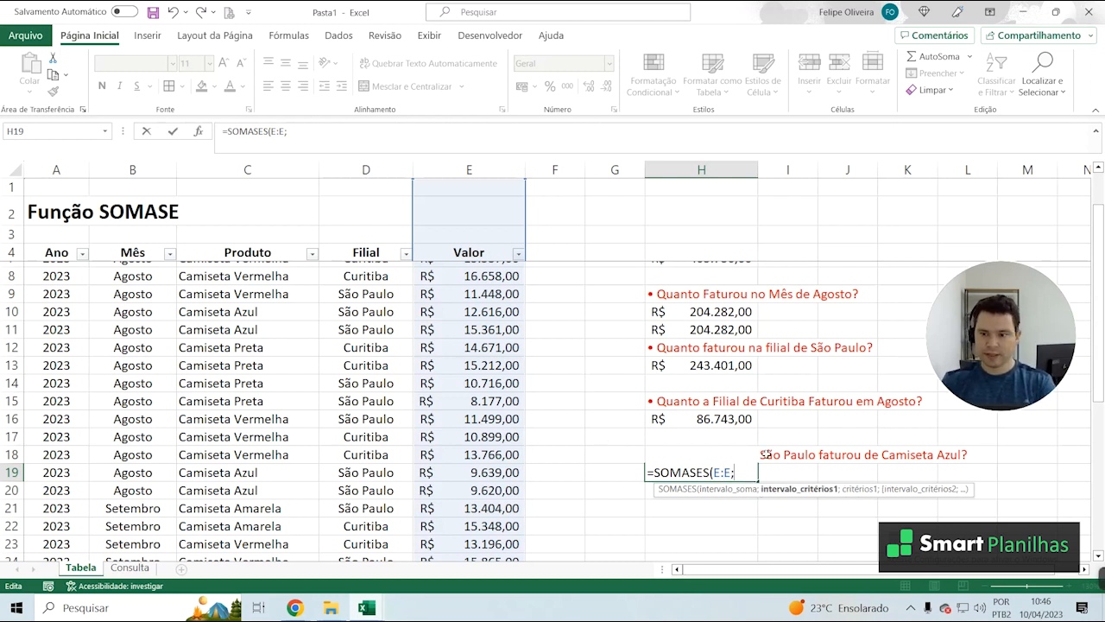
# Add the Filial column D:D as the first criteria range in the H19 formula, with "São Paulo" as its criterion
pyautogui.click(357, 169)
pyautogui.write(';"sSão')
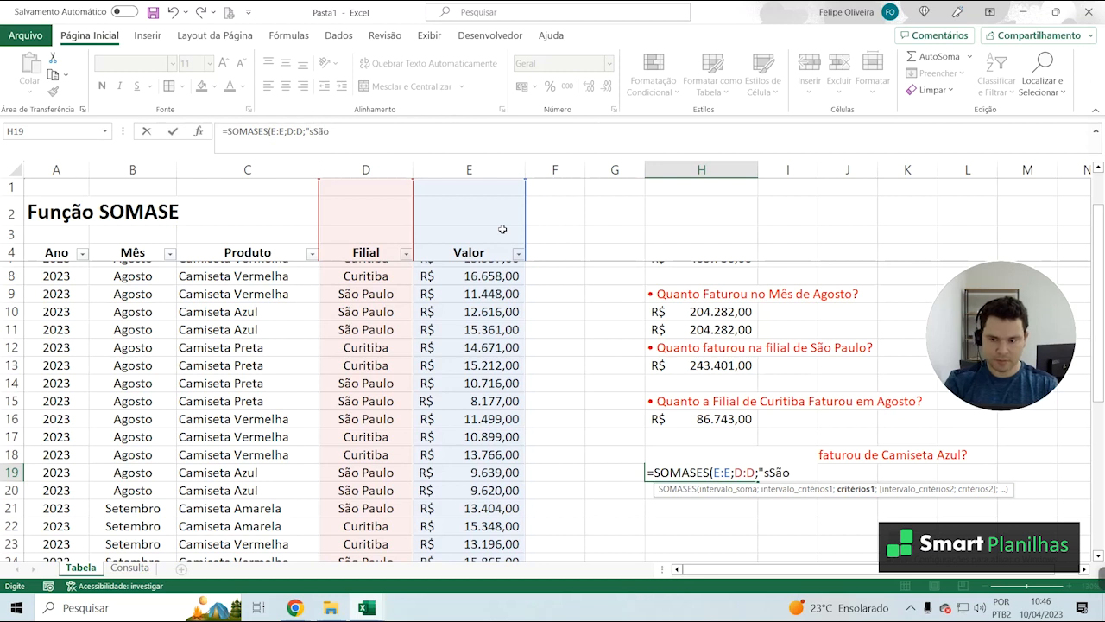
pyautogui.press('BackSpace')
pyautogui.press('BackSpace')
pyautogui.press('BackSpace')
pyautogui.press('BackSpace')
pyautogui.write('São Pa')
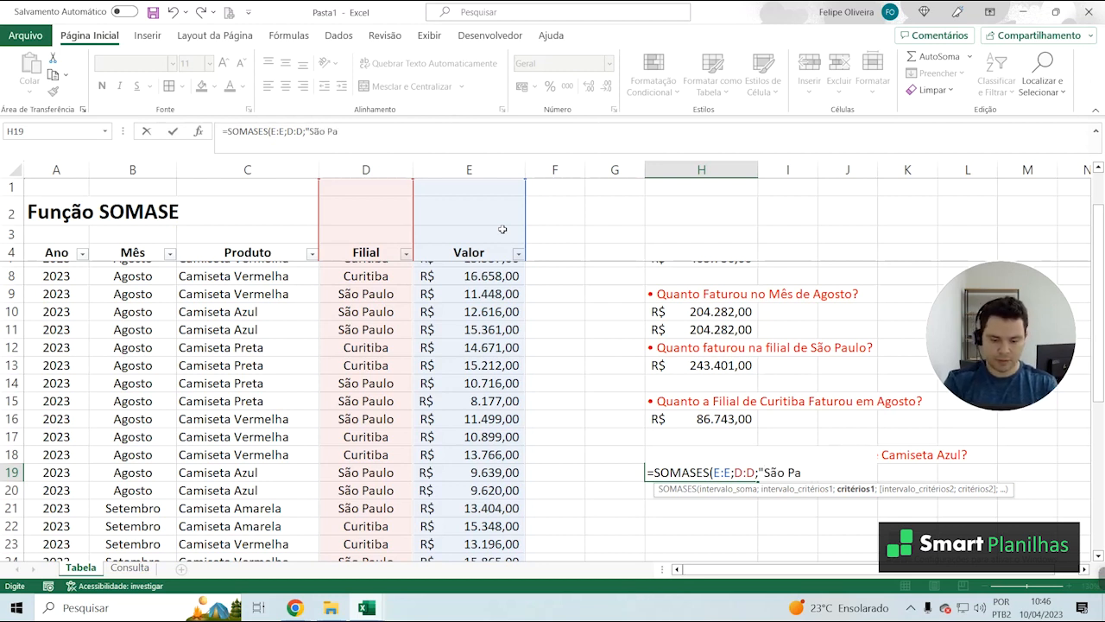
pyautogui.write('ilolo"')
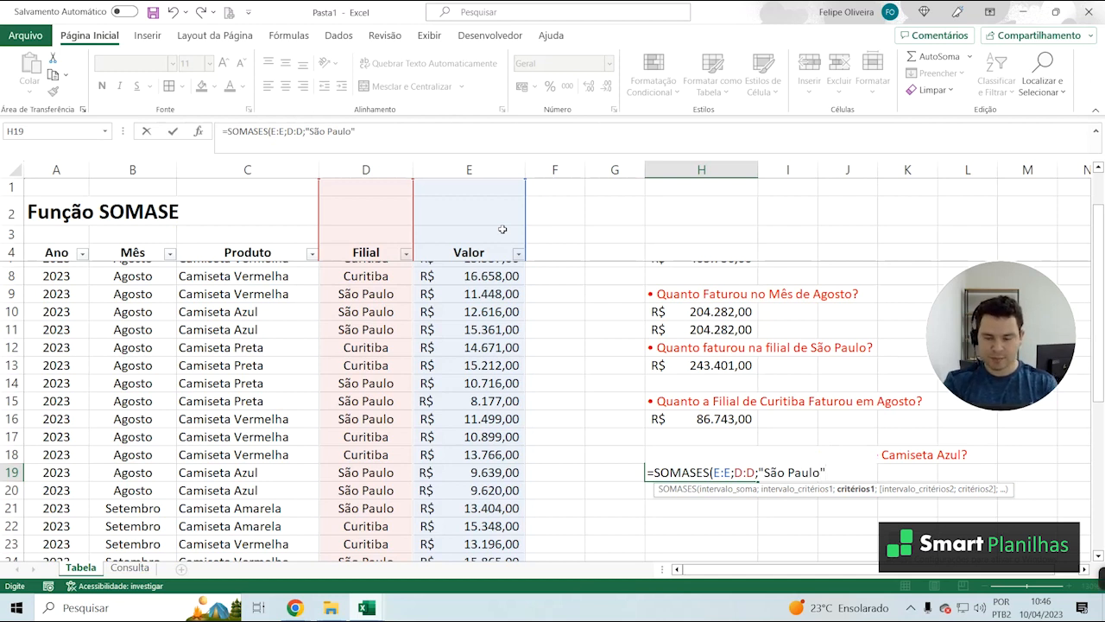
pyautogui.write(';')
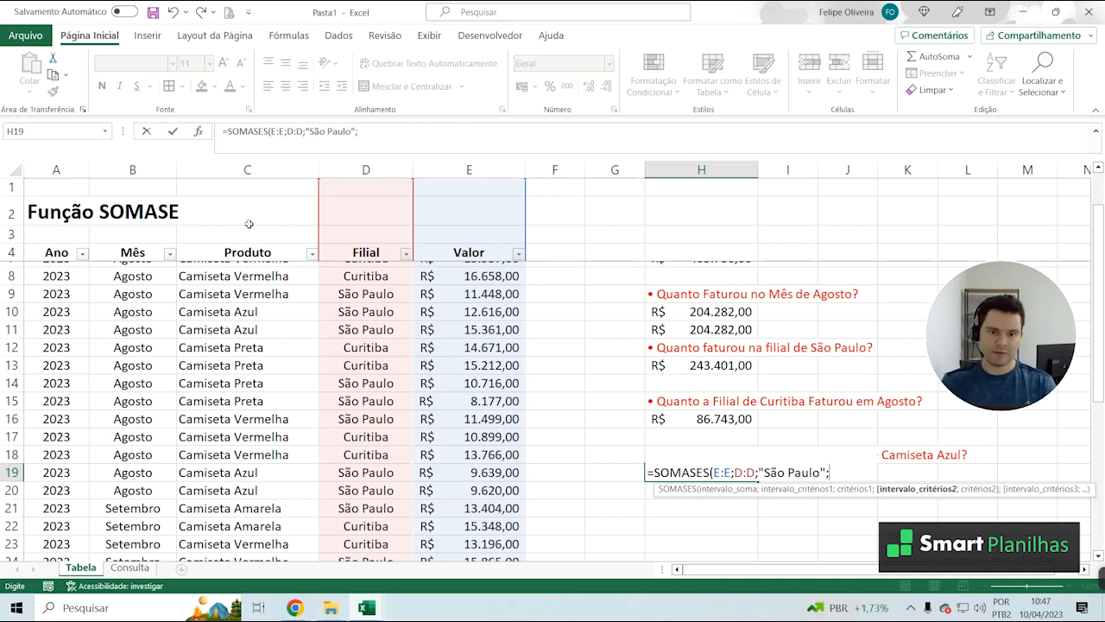
# Complete the H19 formula with column C:C and "Camiseta Azul" as the second criterion pair, and apply the R$ accounting number format
pyautogui.click(248, 169)
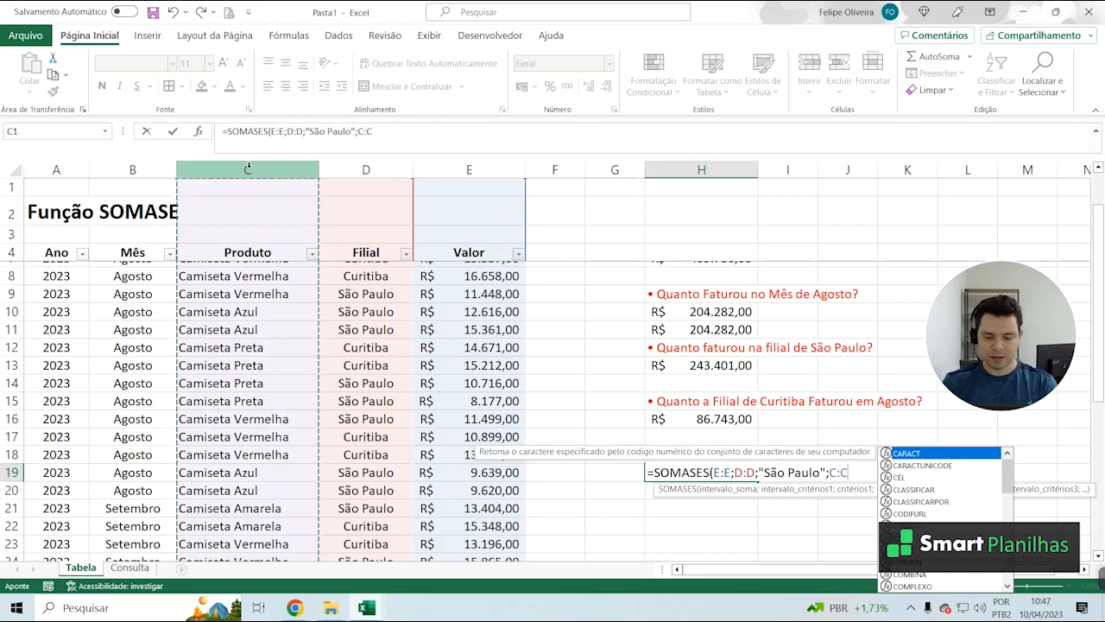
pyautogui.write(';')
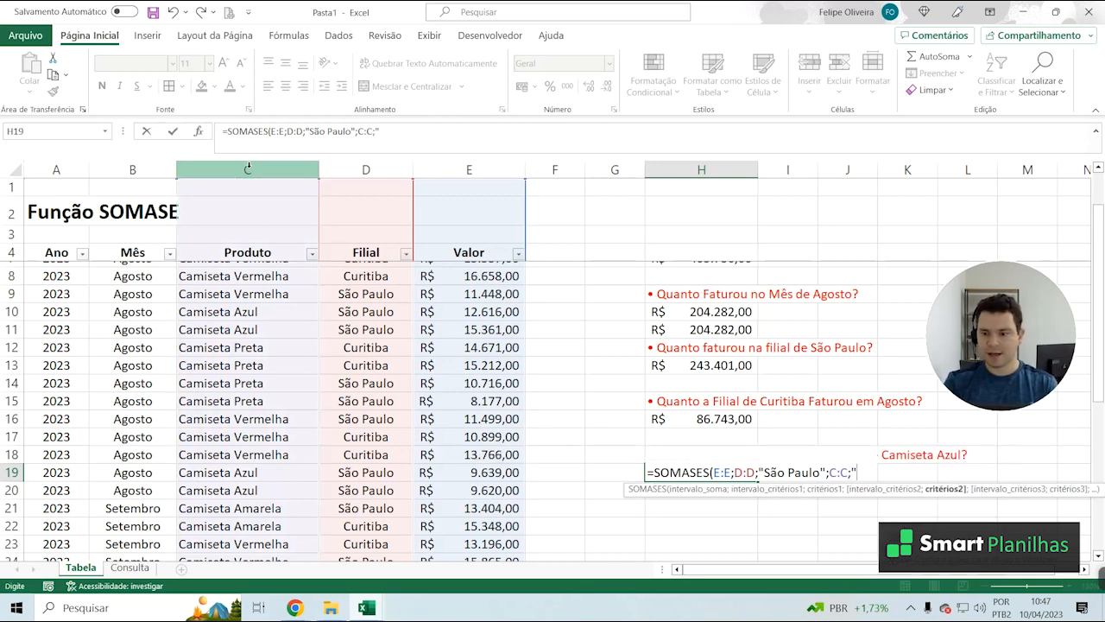
pyautogui.write('"Camiset')
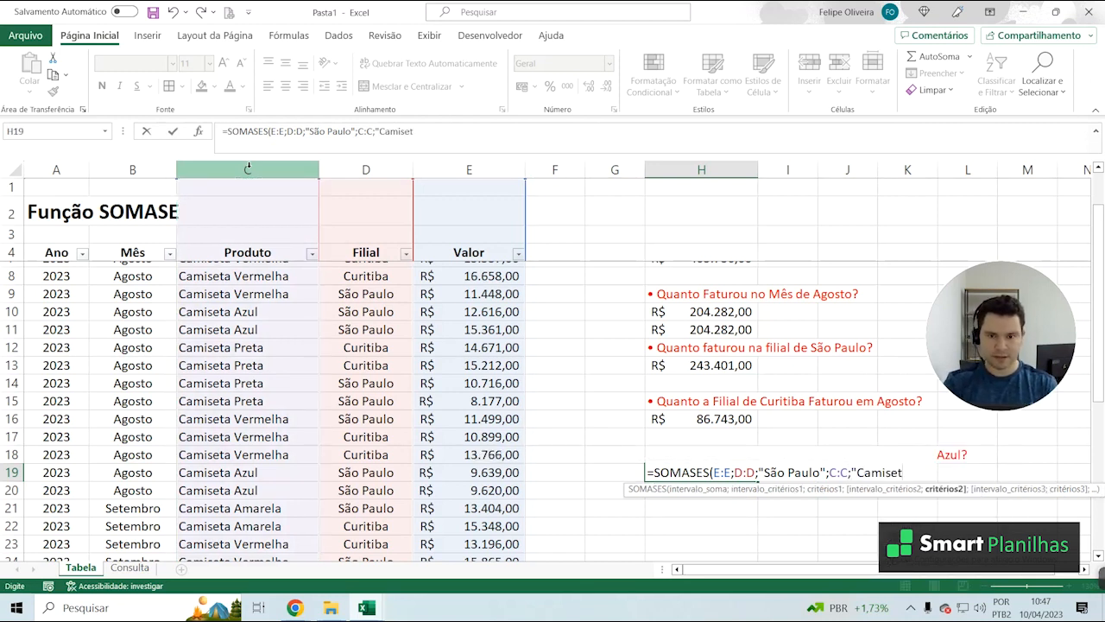
pyautogui.write('a Azul')
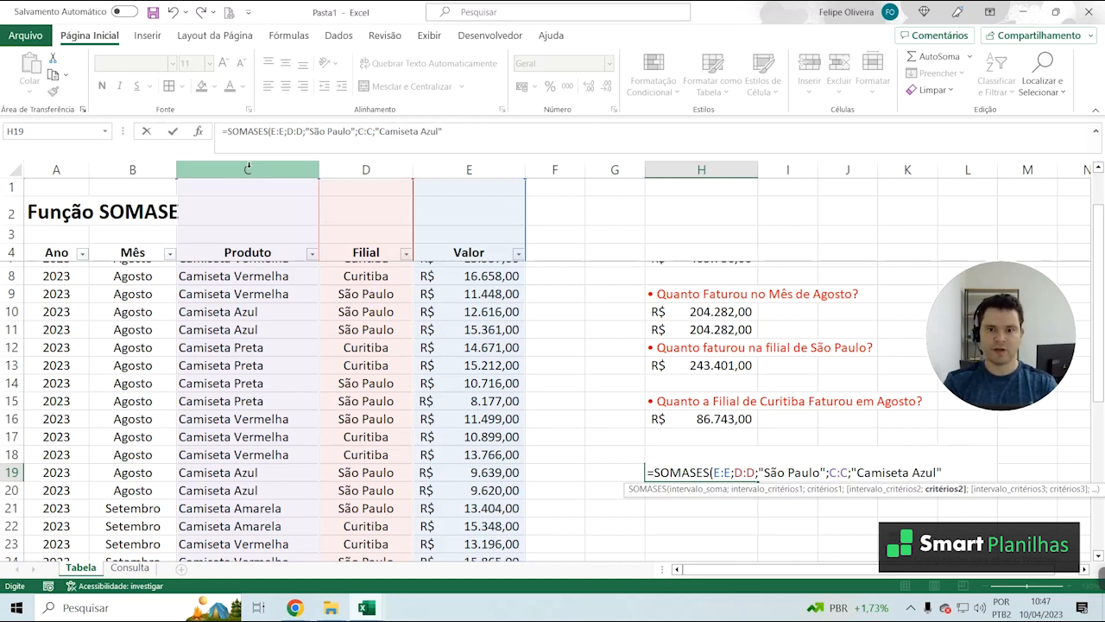
pyautogui.write('")')
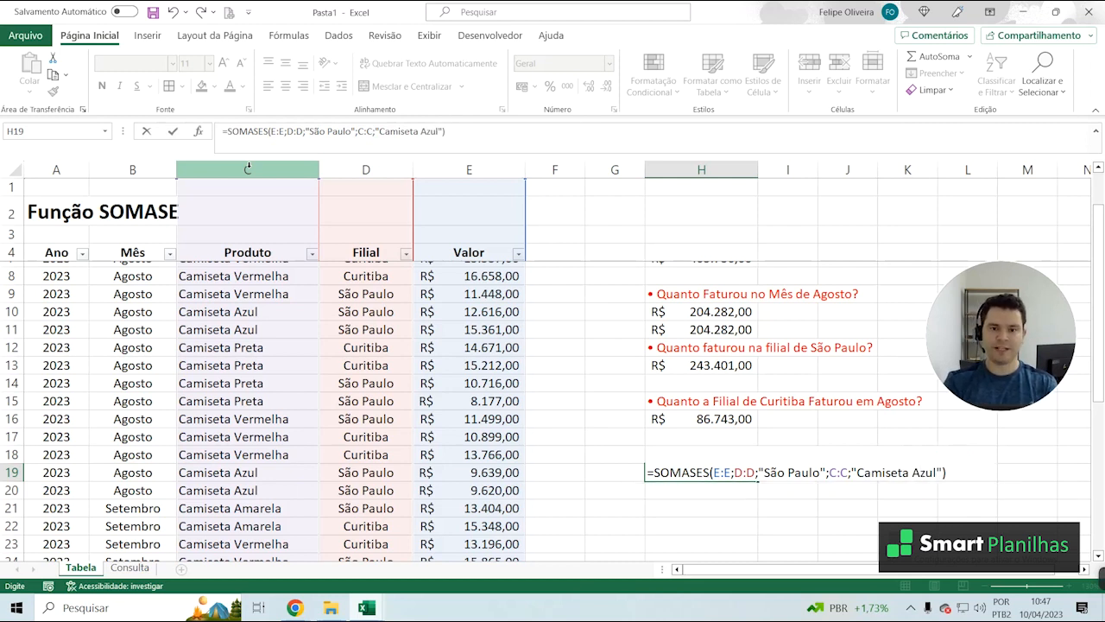
pyautogui.press('Return')
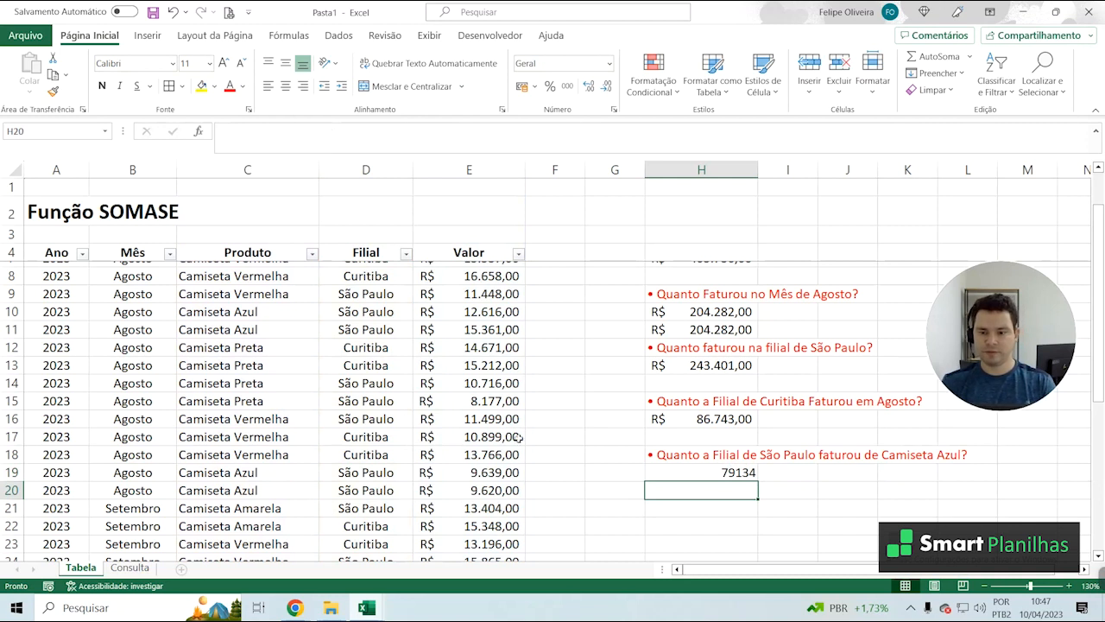
pyautogui.press('Up')
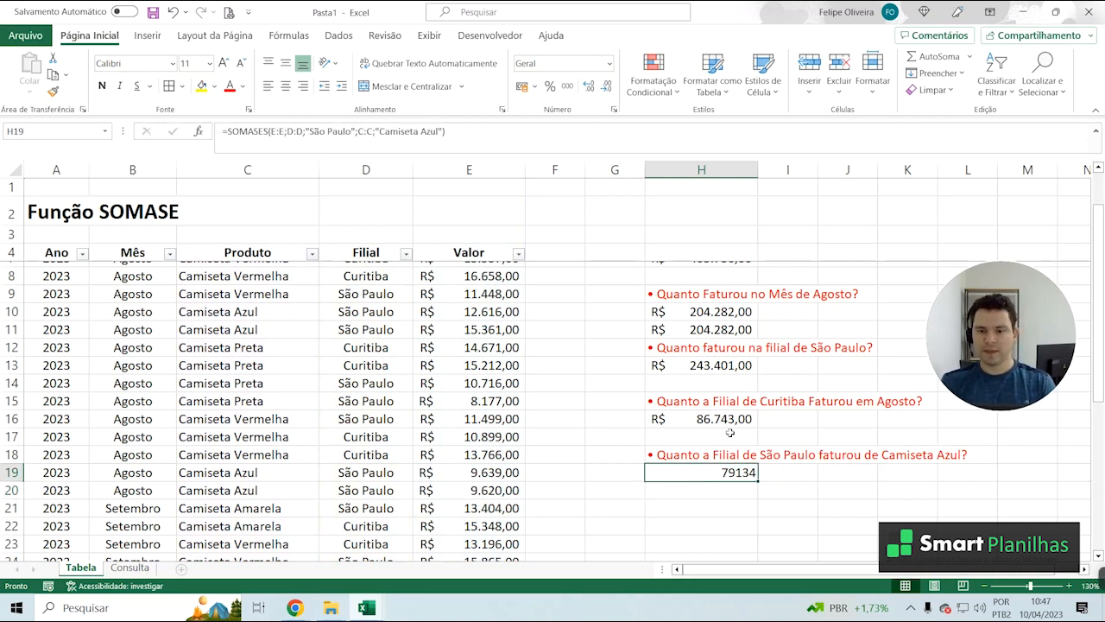
pyautogui.click(521, 88)
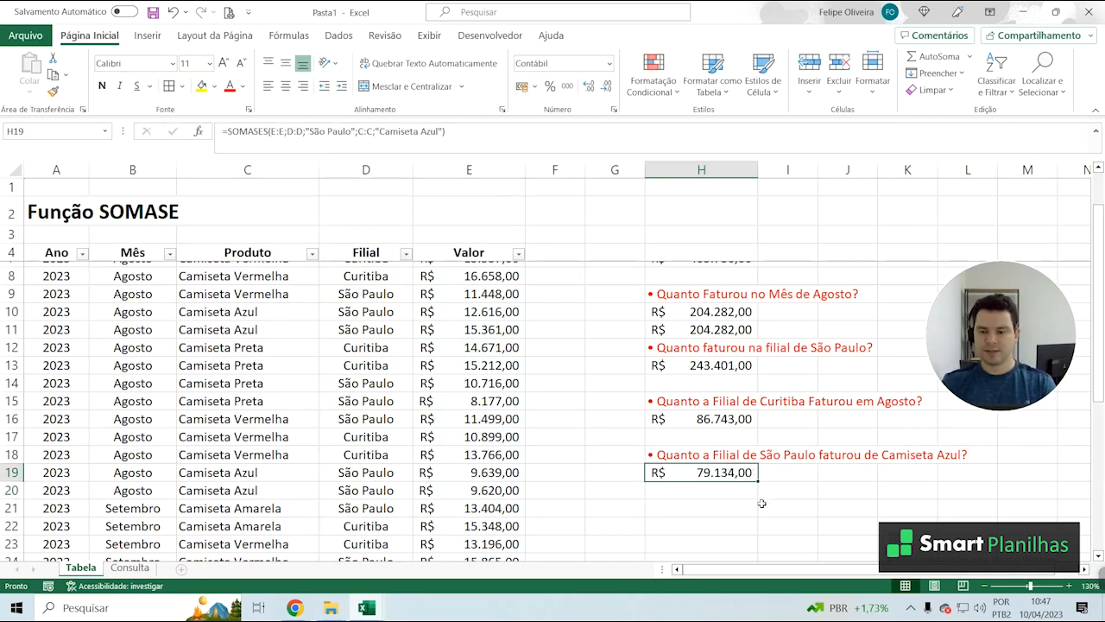
pyautogui.click(732, 491)
pyautogui.click(755, 454)
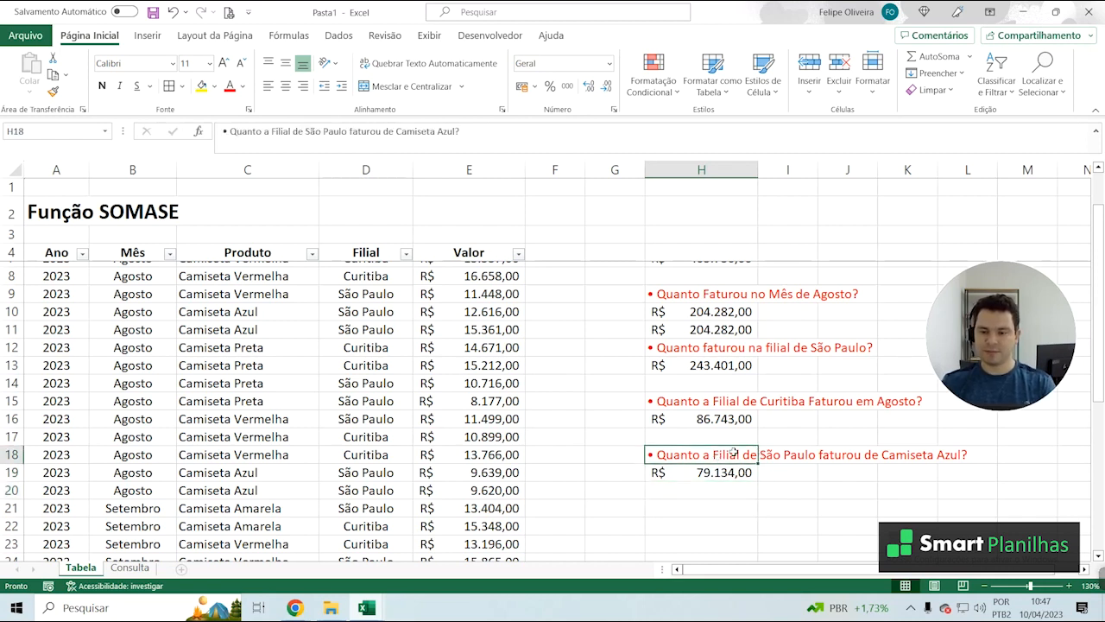
pyautogui.click(853, 473)
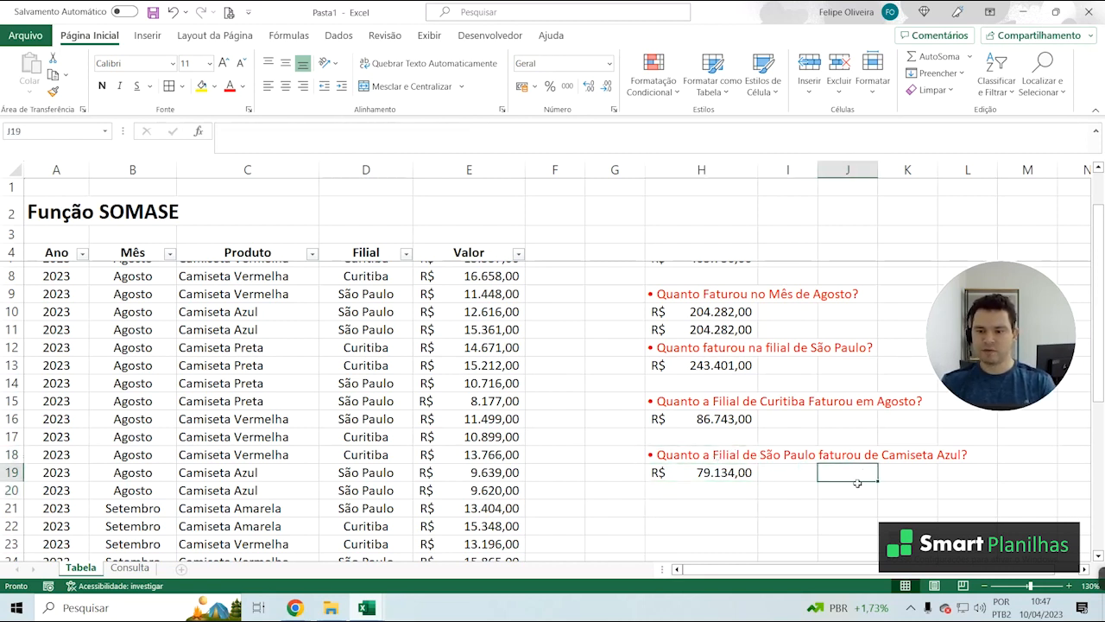
pyautogui.click(727, 474)
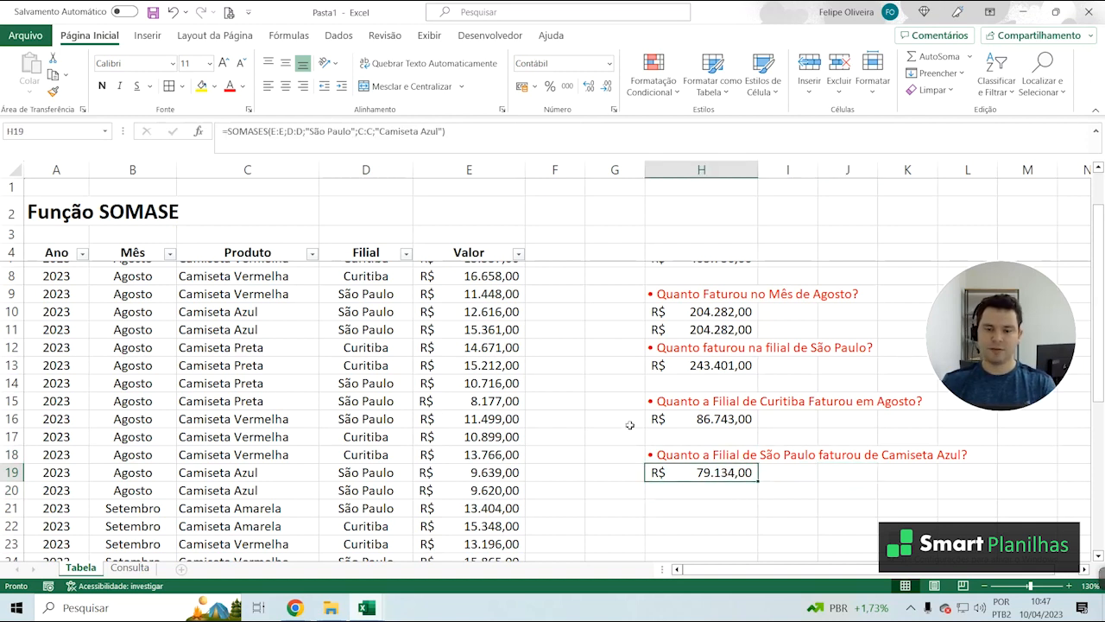
pyautogui.click(615, 399)
# Filter the table's Filial column to show only São Paulo
pyautogui.scroll(1, 567, 350)
pyautogui.scroll(-2, 475, 328)
pyautogui.scroll(2, 344, 298)
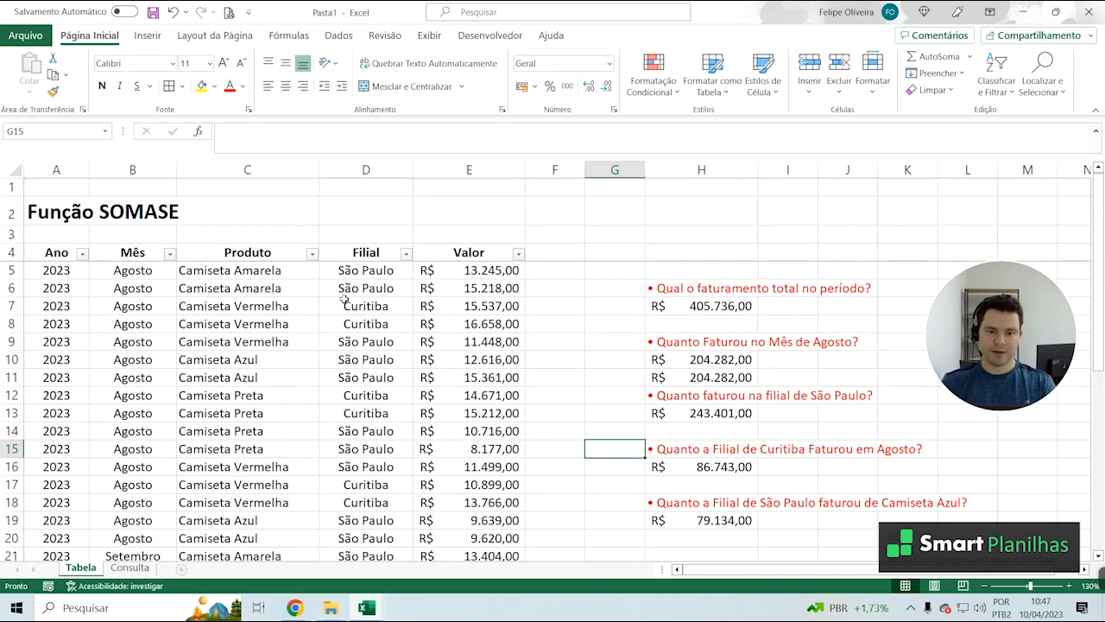
pyautogui.click(406, 253)
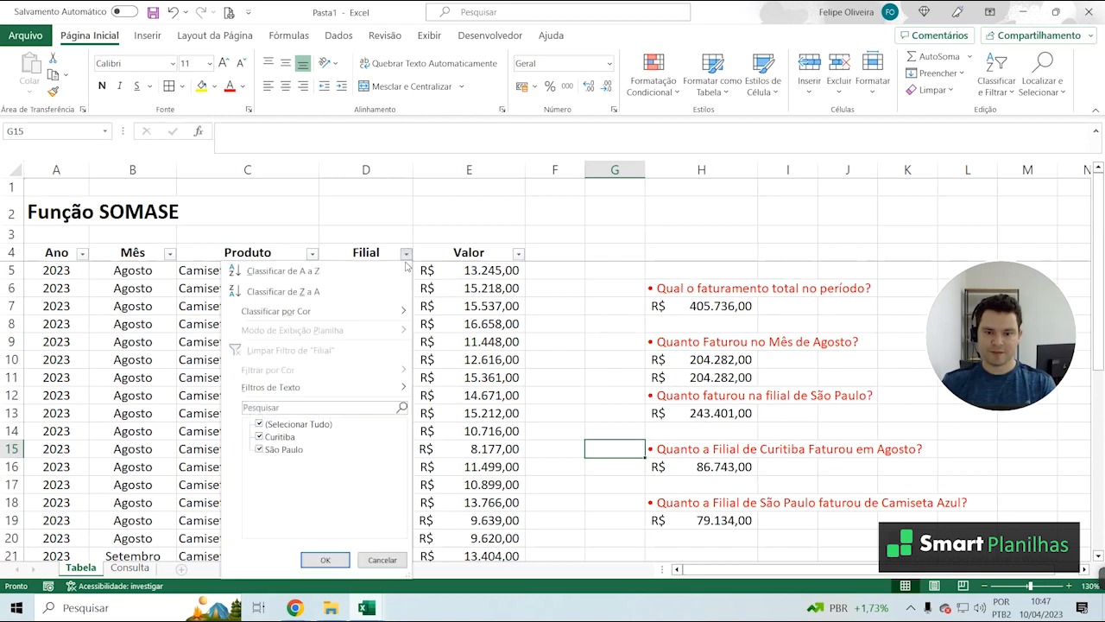
pyautogui.click(302, 423)
pyautogui.click(295, 452)
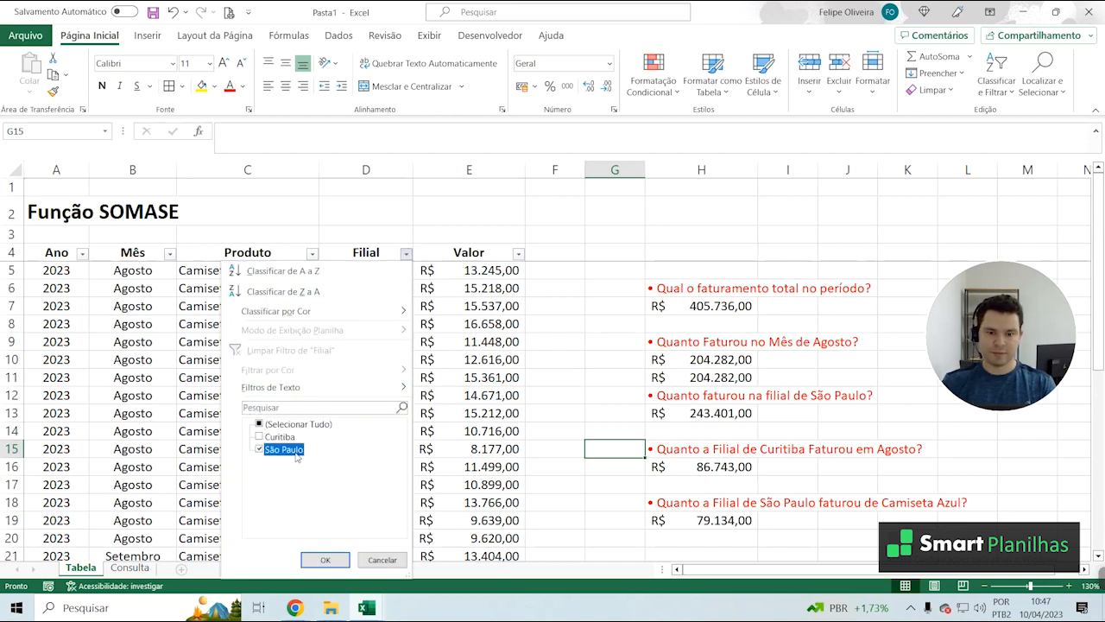
pyautogui.click(326, 559)
# Filter the Produto column to Camiseta Azul and select the filtered Valor cells to check their sum against H19
pyautogui.click(290, 431)
pyautogui.click(312, 253)
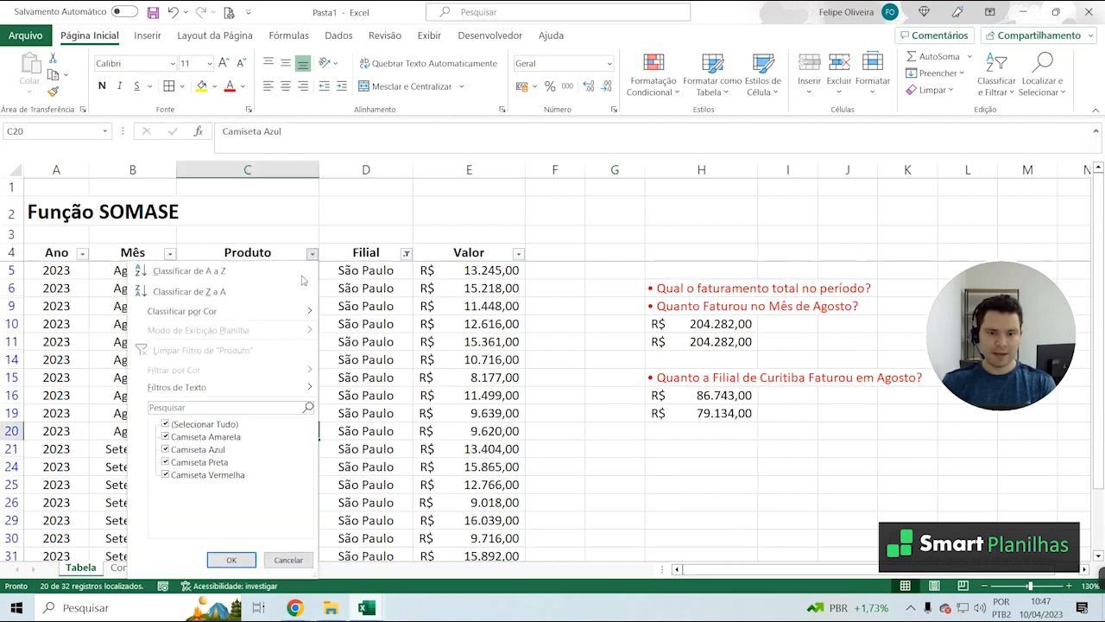
pyautogui.click(205, 424)
pyautogui.click(210, 438)
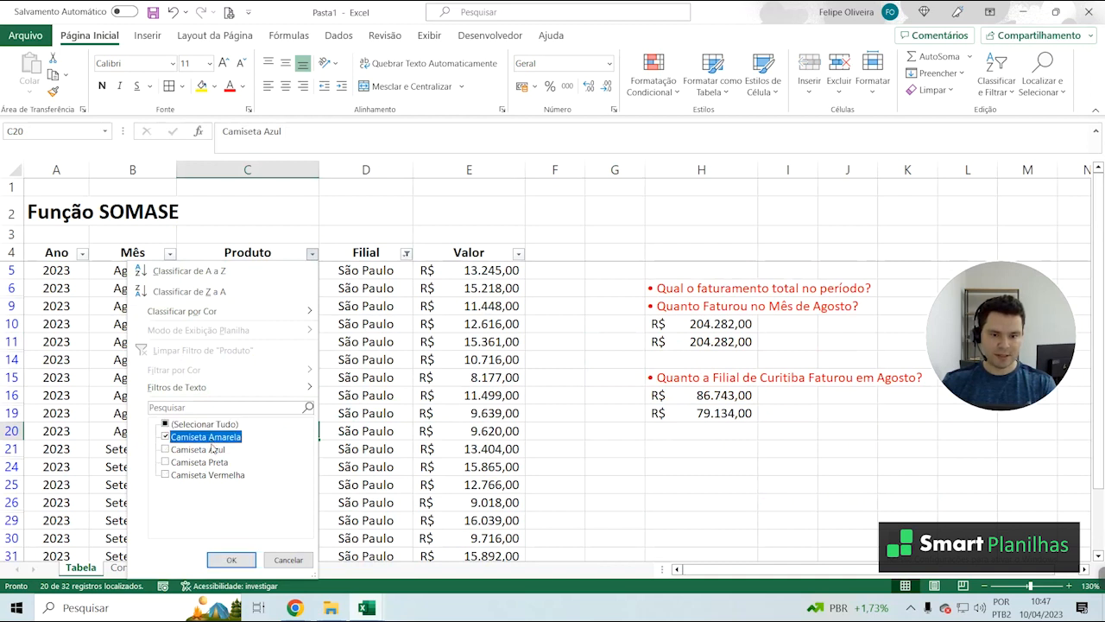
pyautogui.click(166, 449)
pyautogui.click(166, 437)
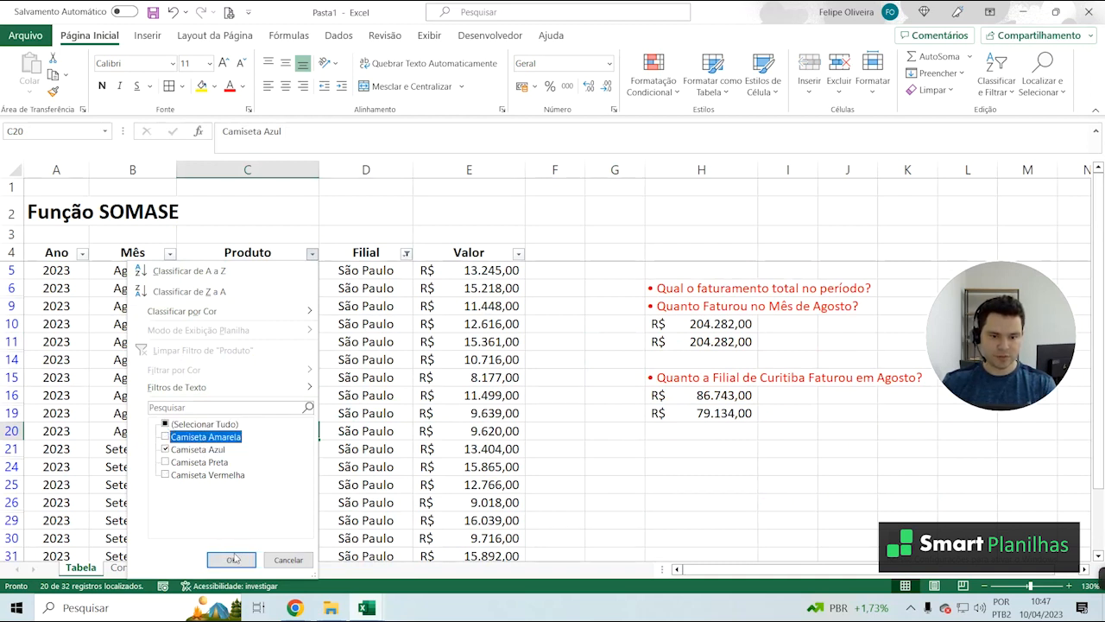
pyautogui.click(231, 560)
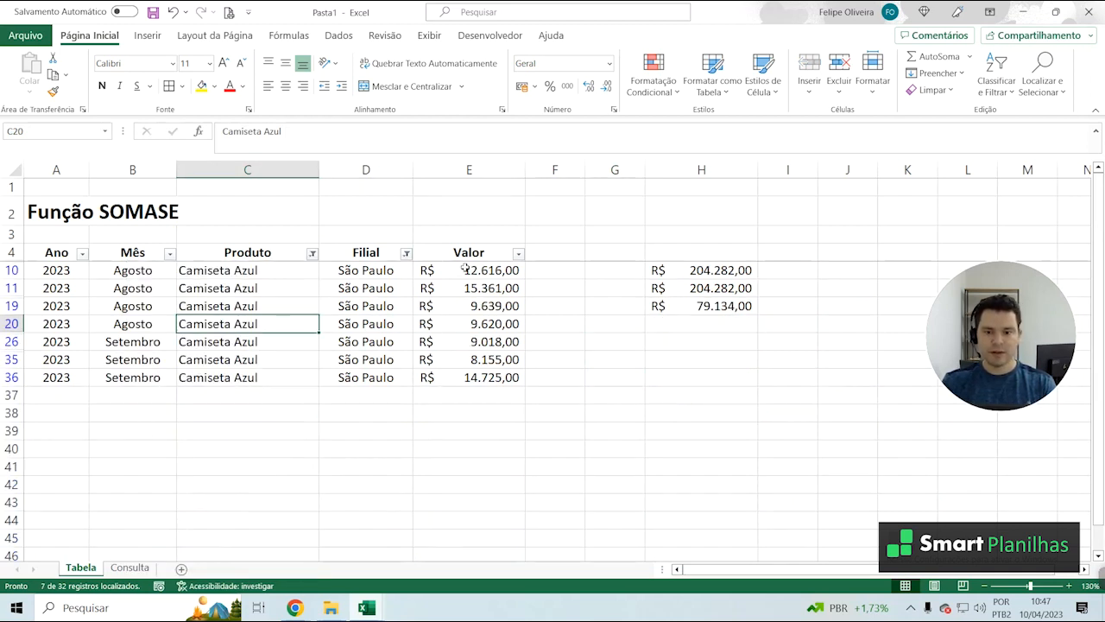
pyautogui.moveTo(465, 269); pyautogui.dragTo(477, 382)
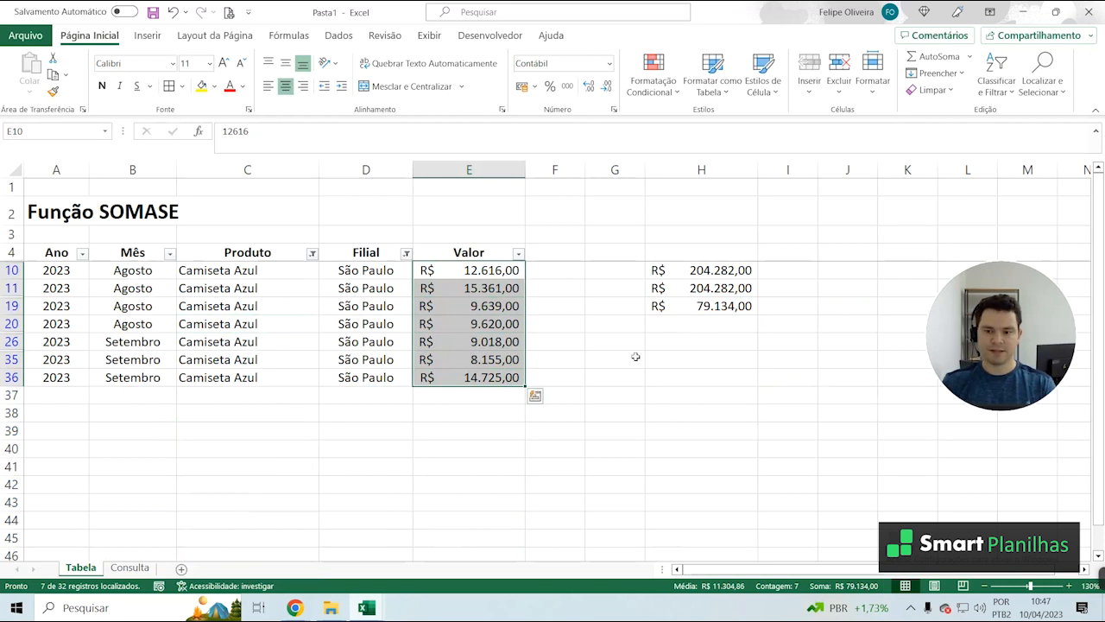
pyautogui.click(713, 306)
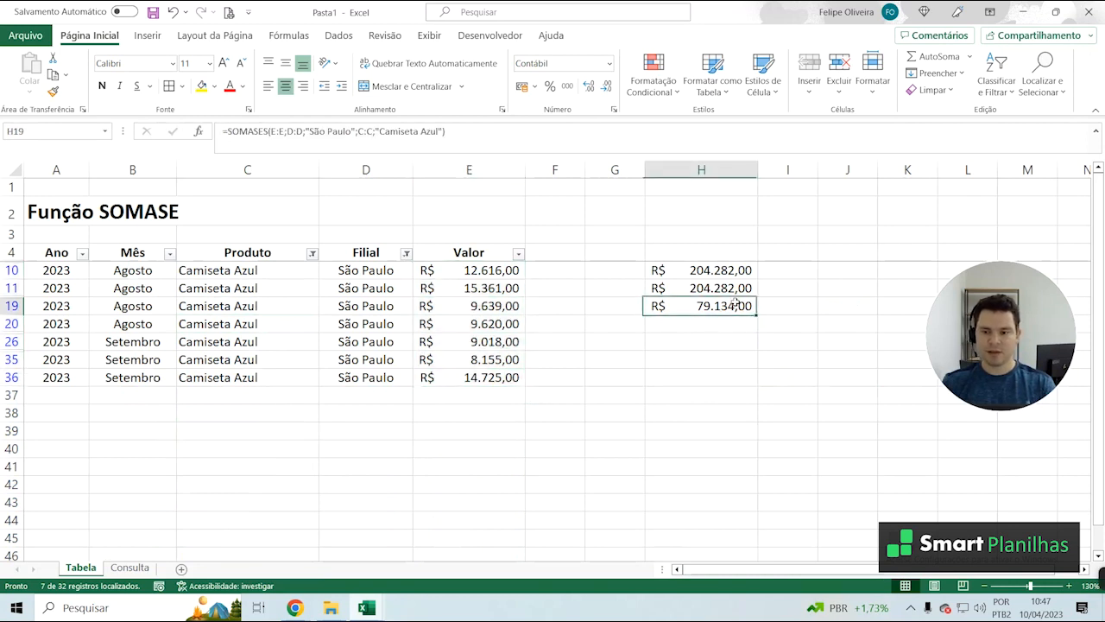
# Clear the filters from the Filial and Produto columns
pyautogui.click(406, 254)
pyautogui.press('l')
pyautogui.click(314, 255)
pyautogui.press('l')
pyautogui.click(333, 244)
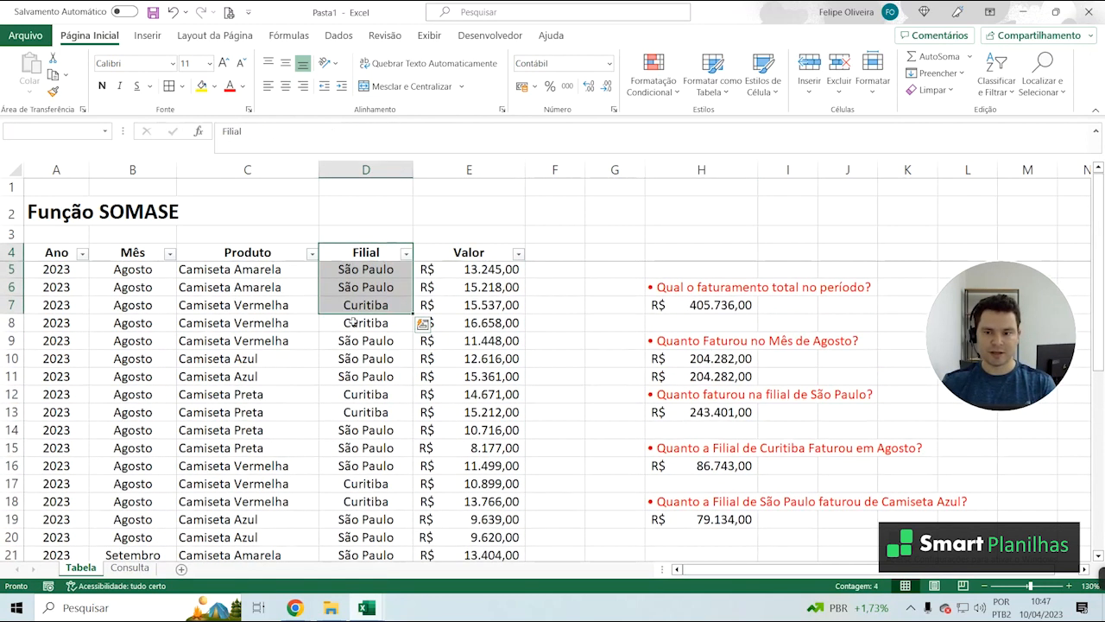
pyautogui.click(567, 365)
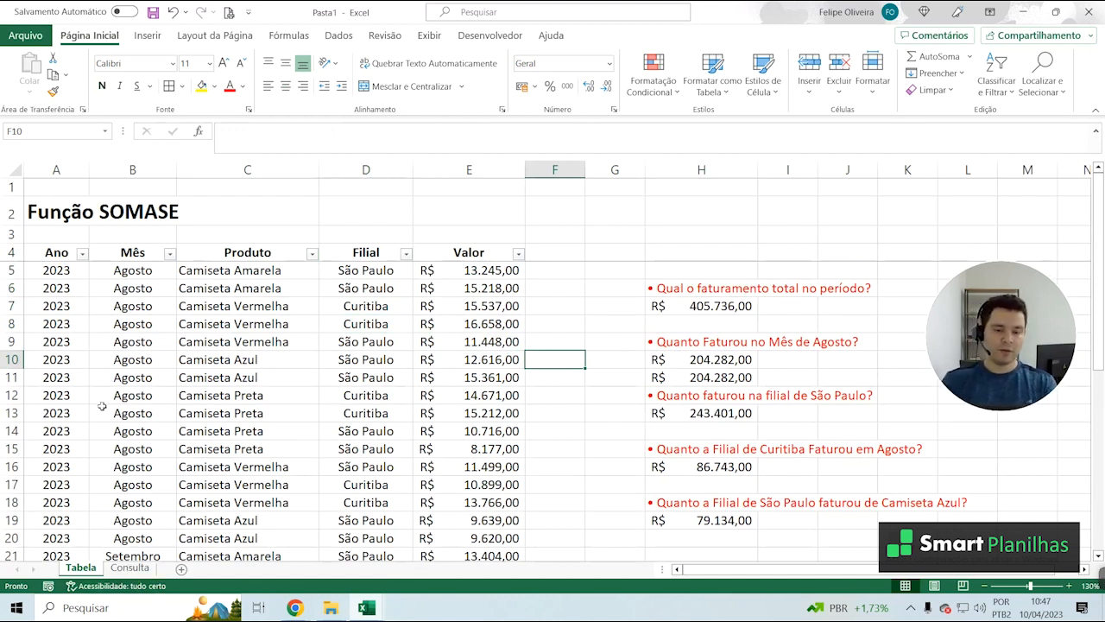
# Switch to the Consulta sheet and clear the contents of the merged result cell under FATURAMENTO
pyautogui.scroll(-2, 102, 406)
pyautogui.scroll(2, 198, 467)
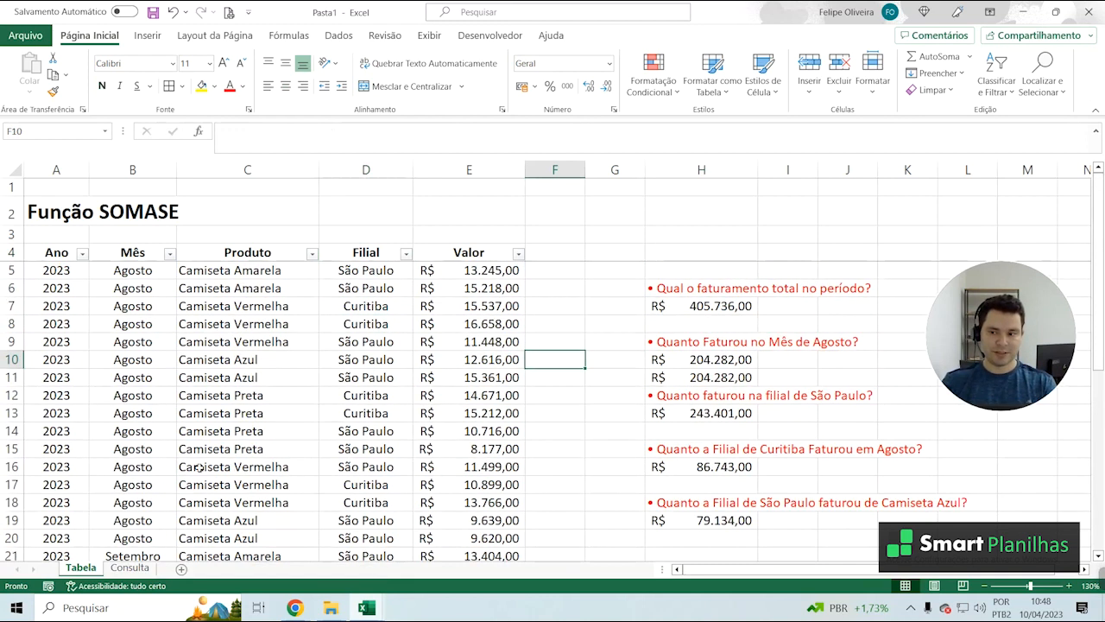
pyautogui.click(129, 567)
pyautogui.click(147, 473)
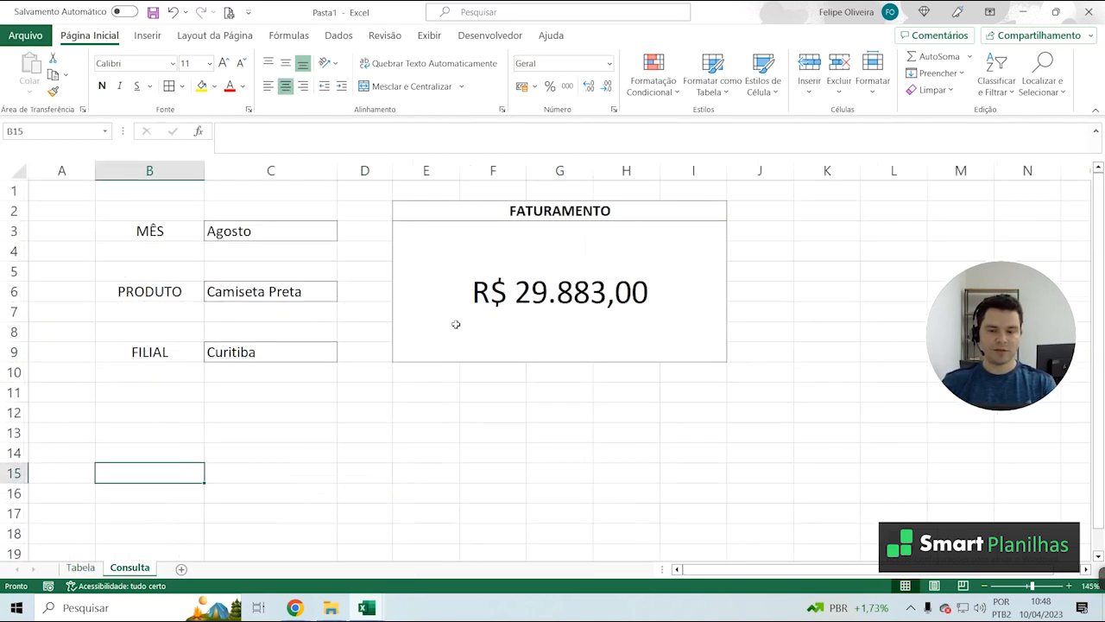
pyautogui.click(456, 324)
pyautogui.press('Delete')
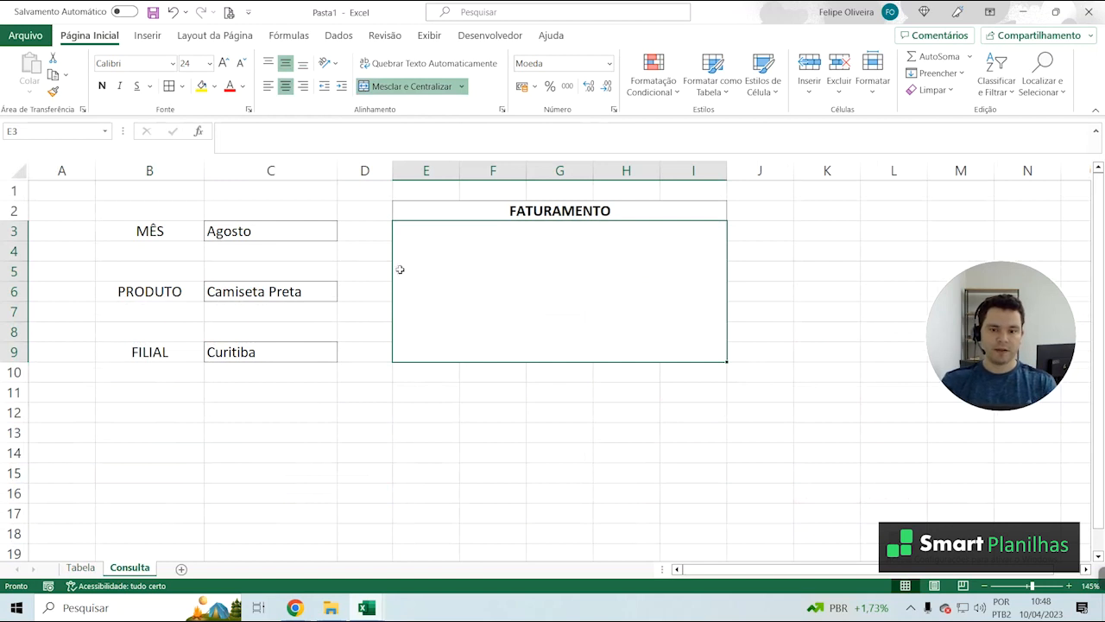
# Examine the month options offered in the MÊS cell and look over the empty FATURAMENTO box and the query cells
pyautogui.click(361, 256)
pyautogui.click(402, 405)
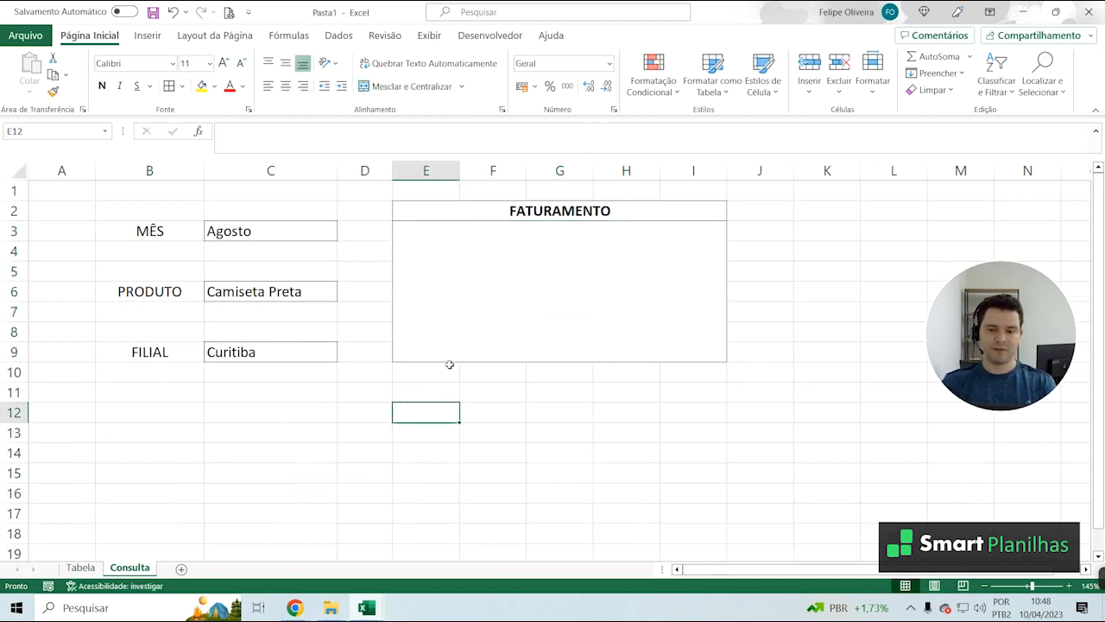
pyautogui.click(542, 294)
pyautogui.click(273, 235)
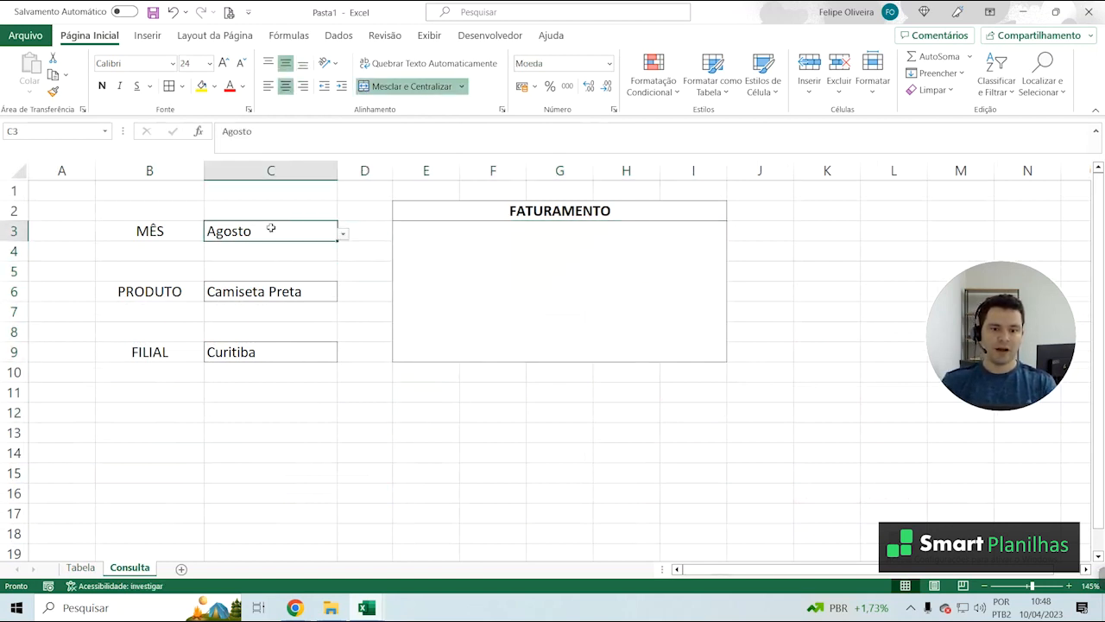
pyautogui.click(348, 233)
pyautogui.click(333, 233)
pyautogui.click(343, 233)
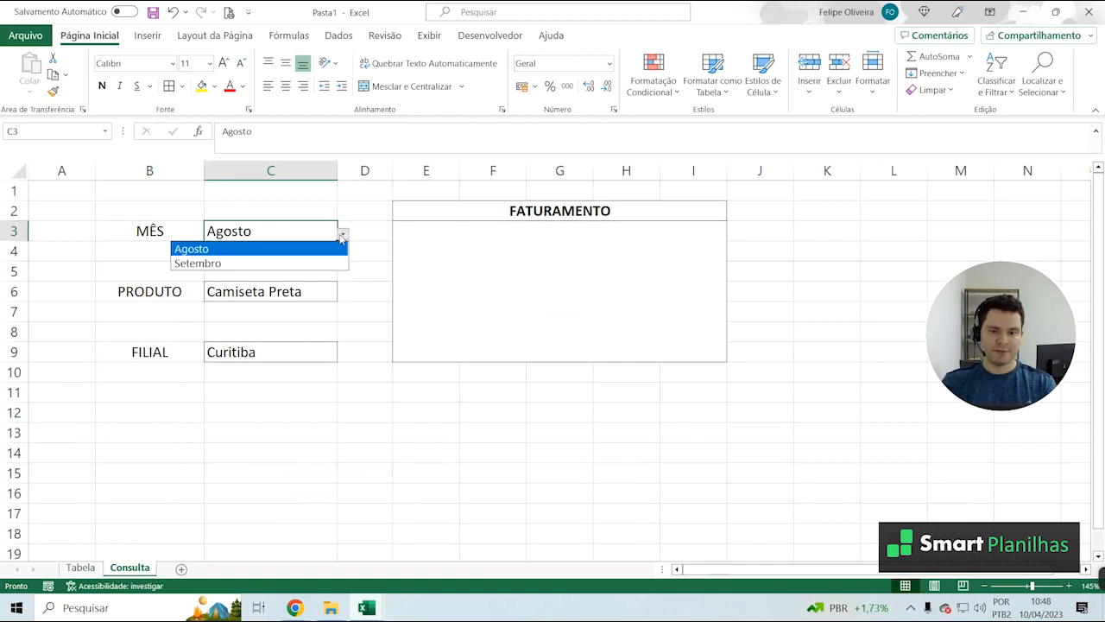
pyautogui.click(320, 292)
pyautogui.click(291, 367)
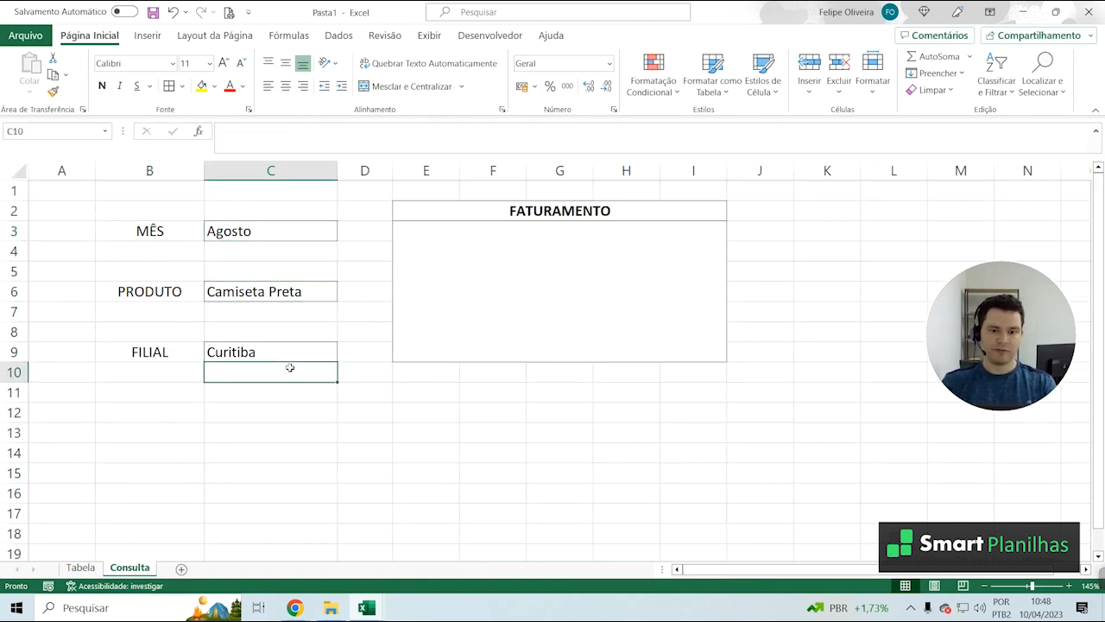
pyautogui.click(303, 356)
pyautogui.click(543, 277)
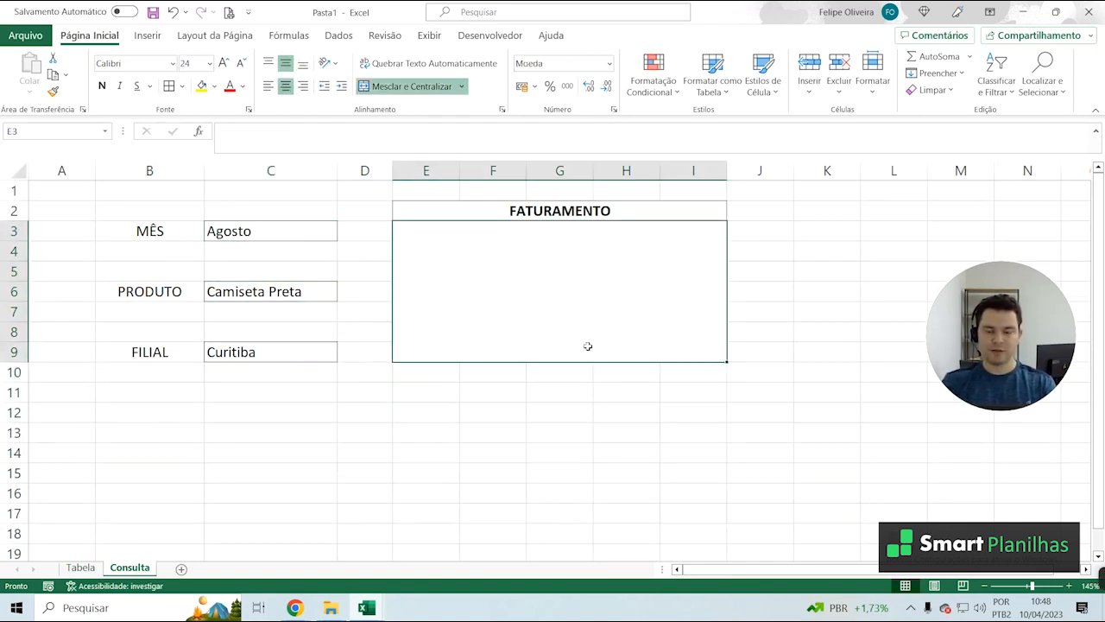
# Go through the option lists of the MÊS, PRODUTO and FILIAL cells, choosing Curitiba for FILIAL
pyautogui.click(249, 230)
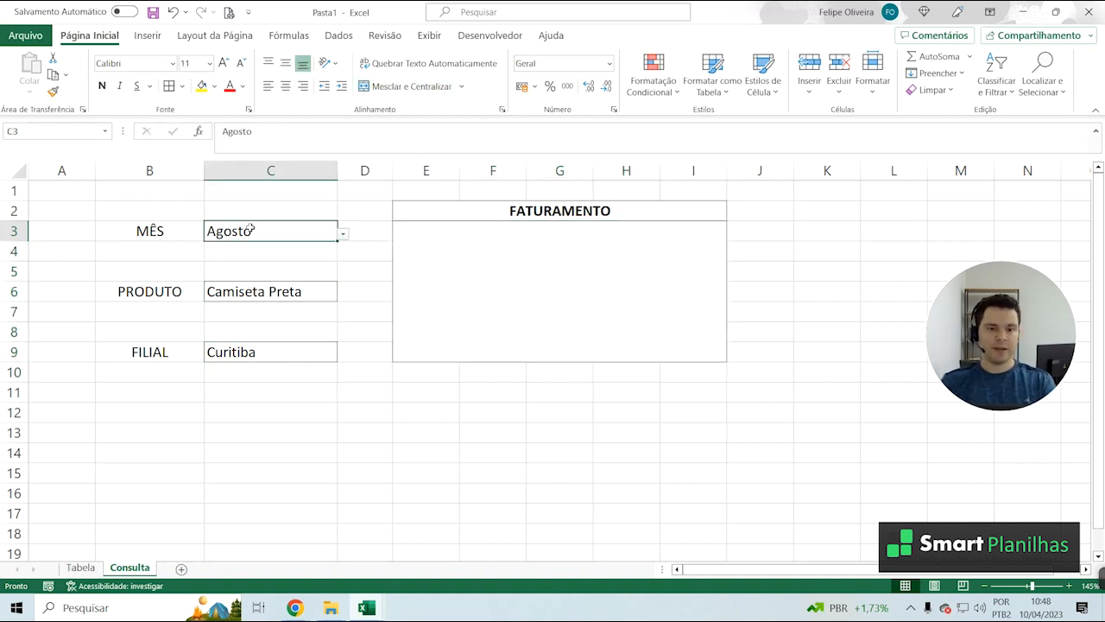
pyautogui.click(150, 230)
pyautogui.click(260, 227)
pyautogui.click(343, 235)
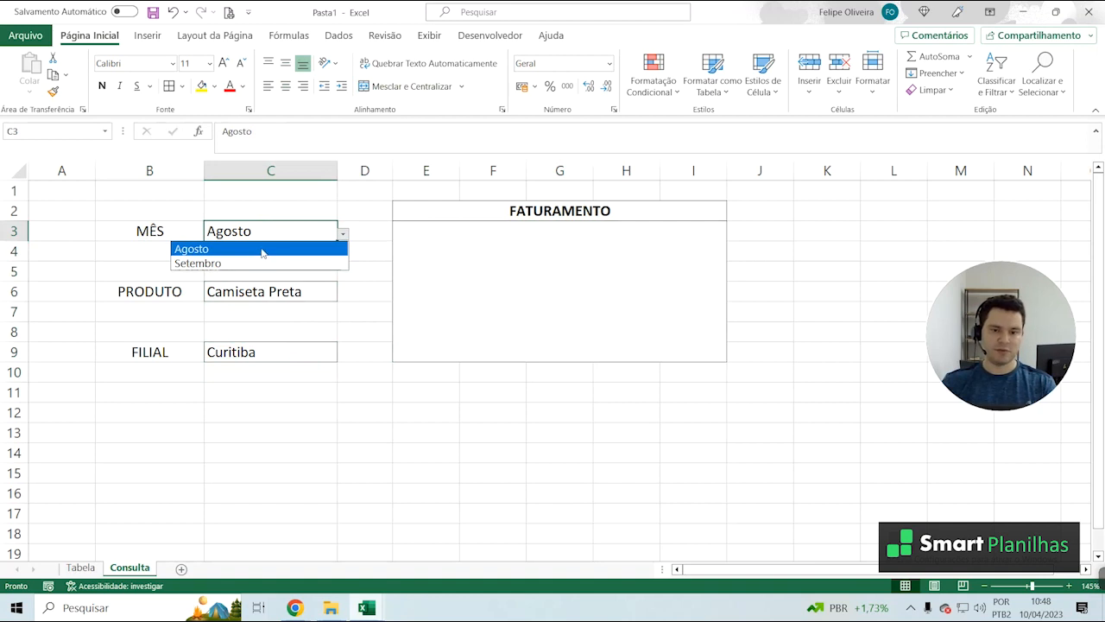
pyautogui.click(287, 289)
pyautogui.click(287, 290)
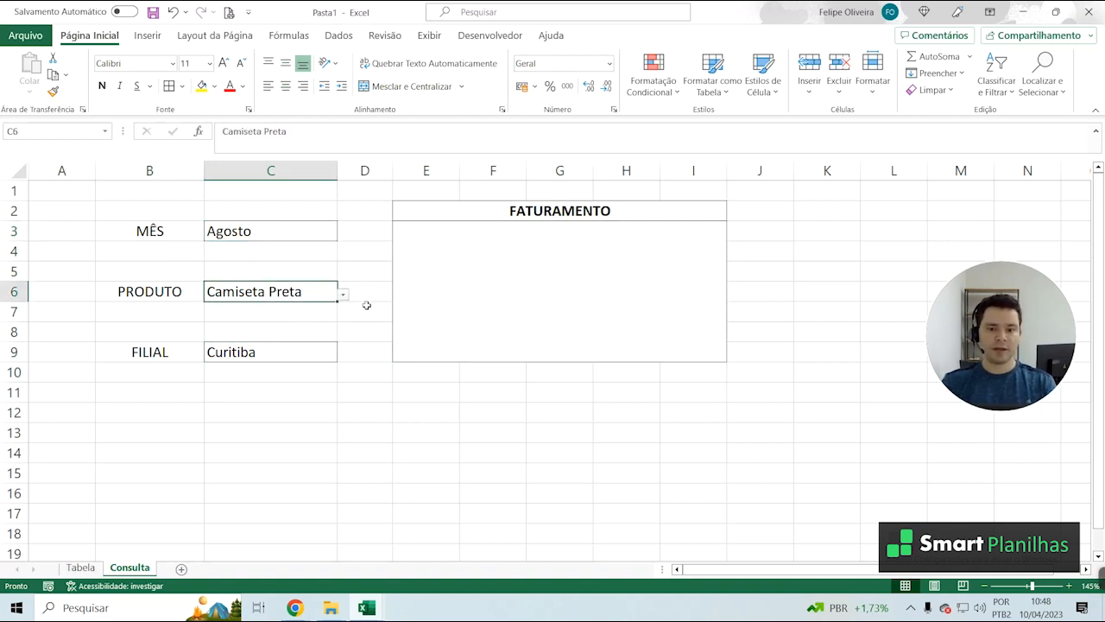
pyautogui.click(343, 295)
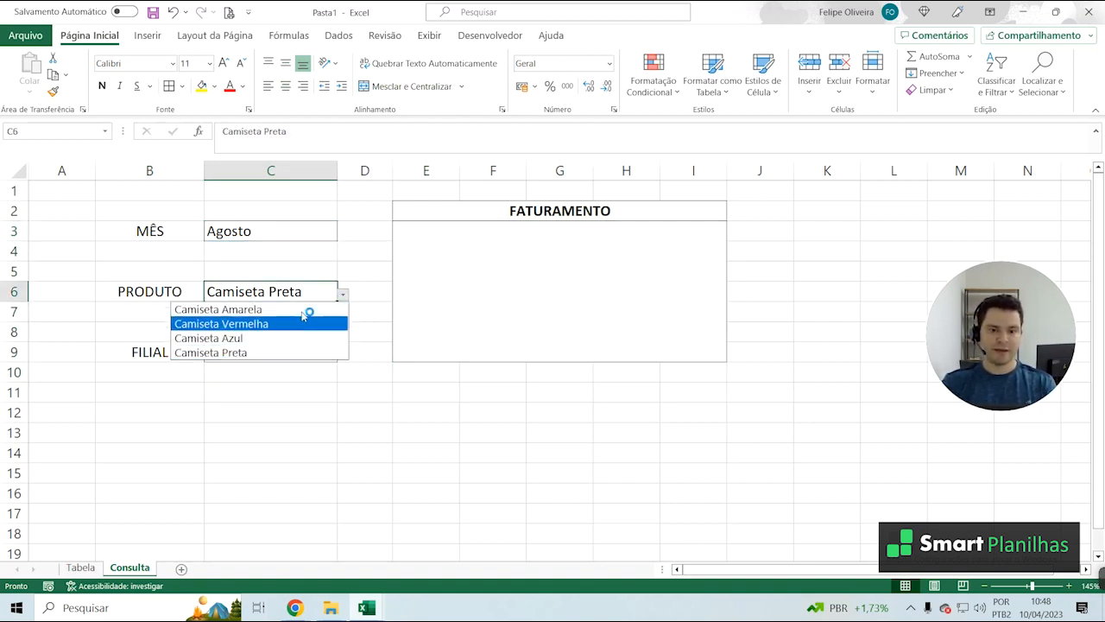
pyautogui.press('Escape')
pyautogui.click(335, 356)
pyautogui.click(342, 356)
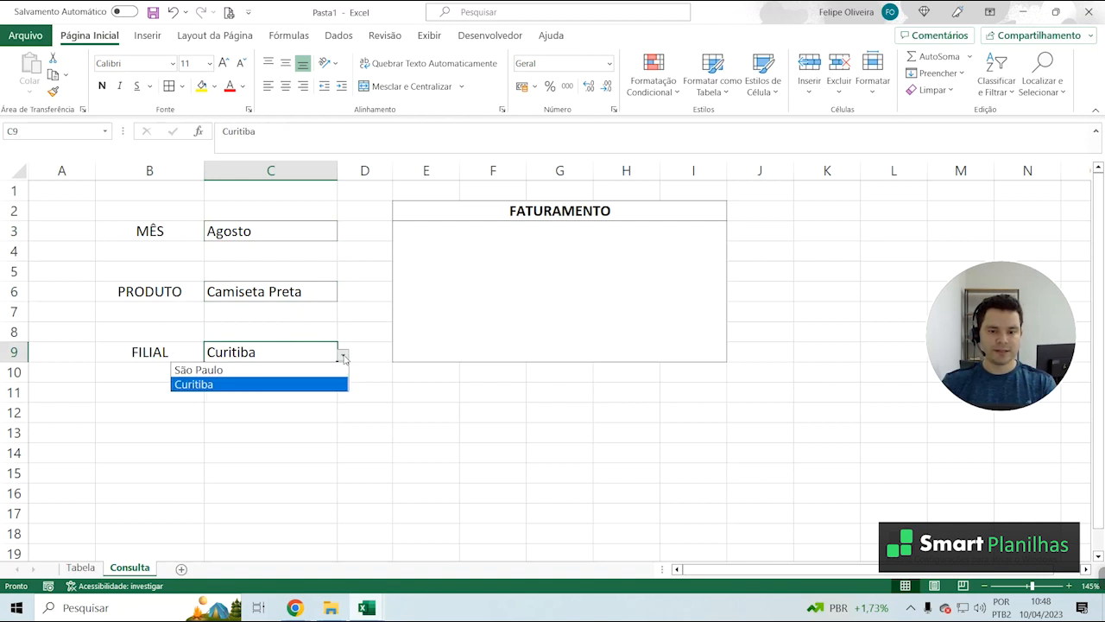
pyautogui.click(306, 385)
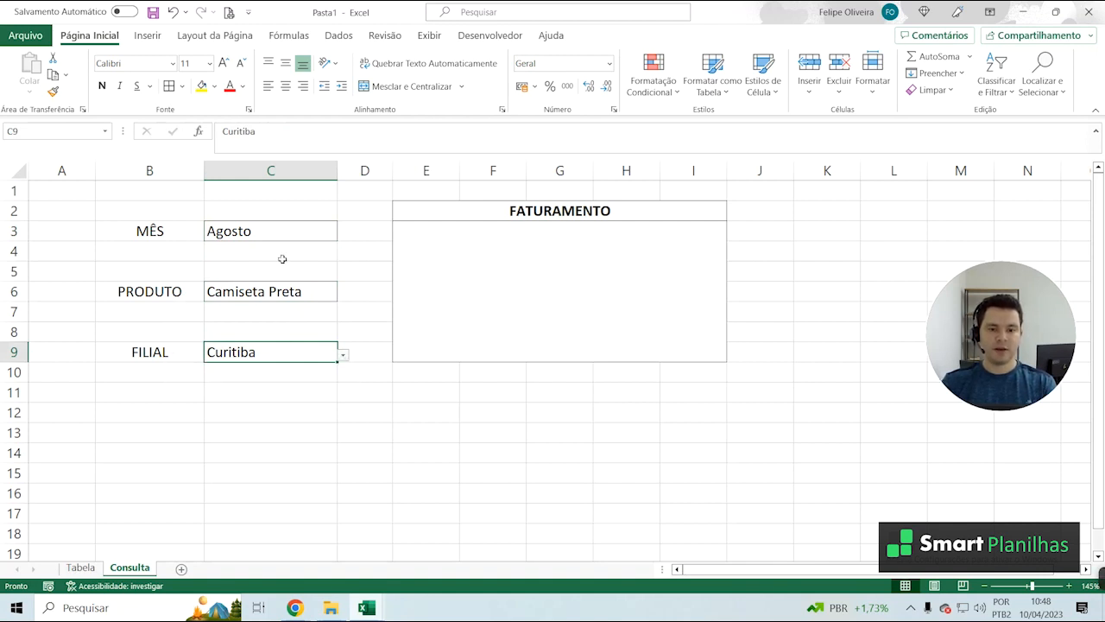
# Start a SOMASES formula in the merged FATURAMENTO cell with the Tabela sheet's column E:E as the sum range
pyautogui.click(605, 265)
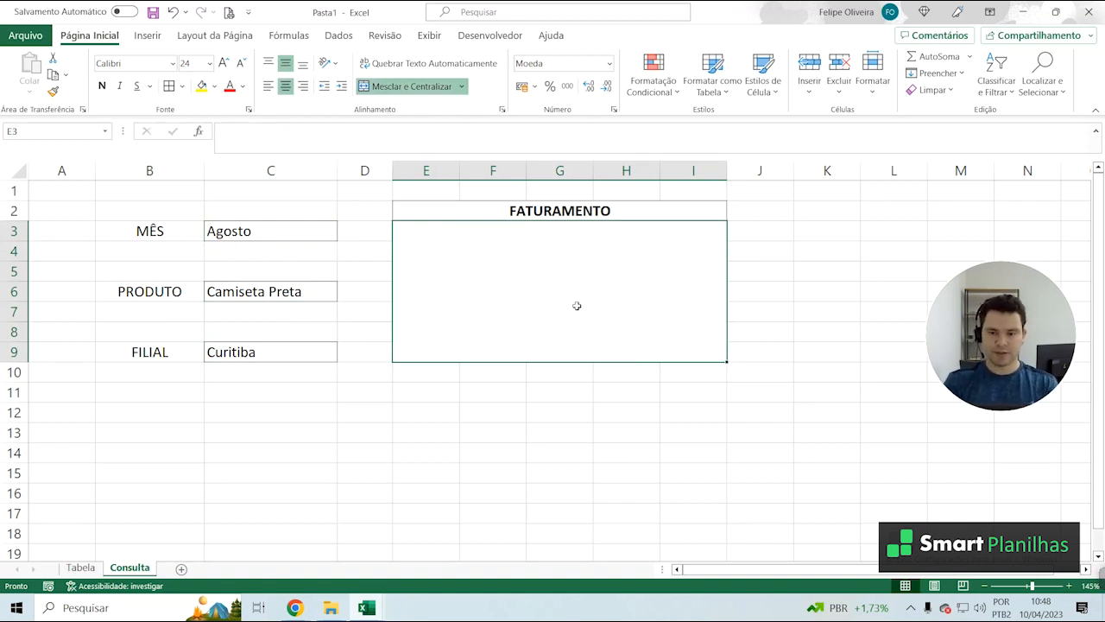
pyautogui.write('=SOM')
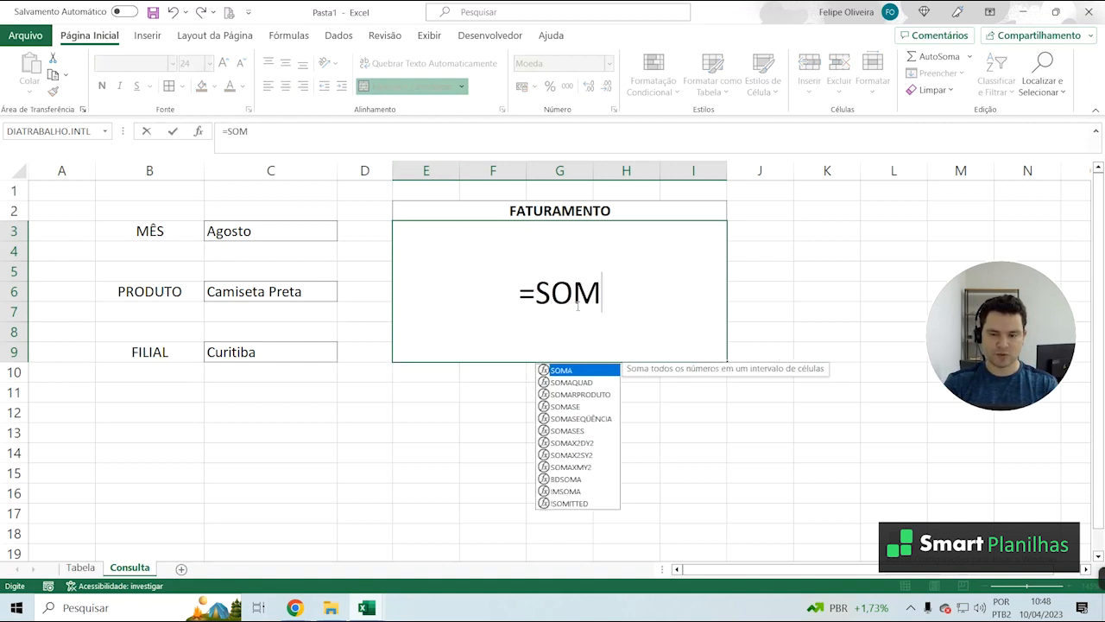
pyautogui.write('ASES(')
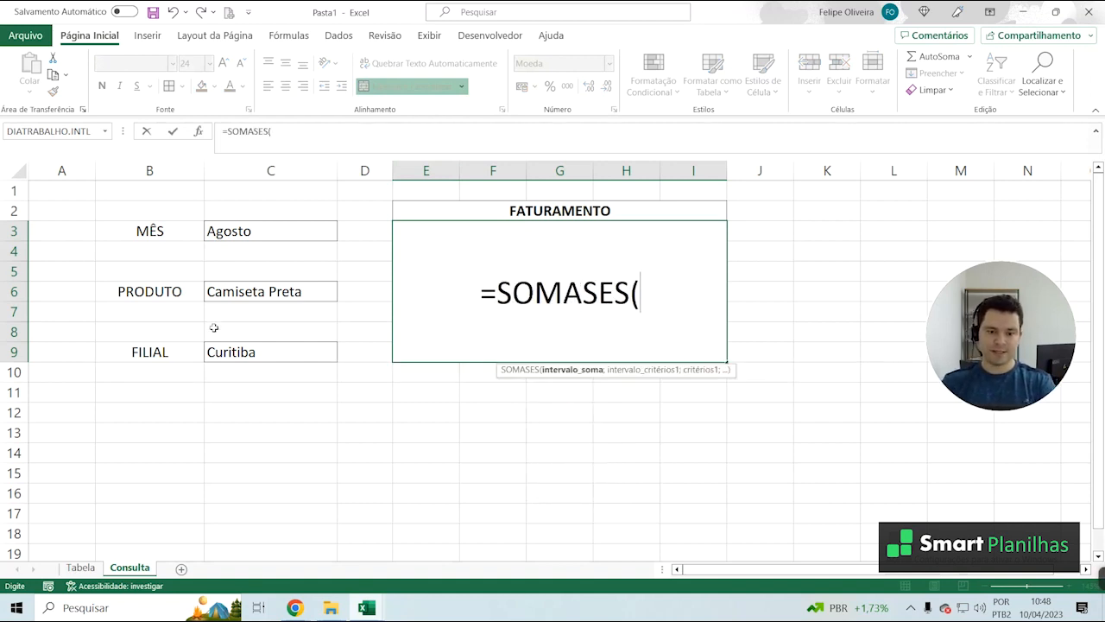
pyautogui.click(82, 570)
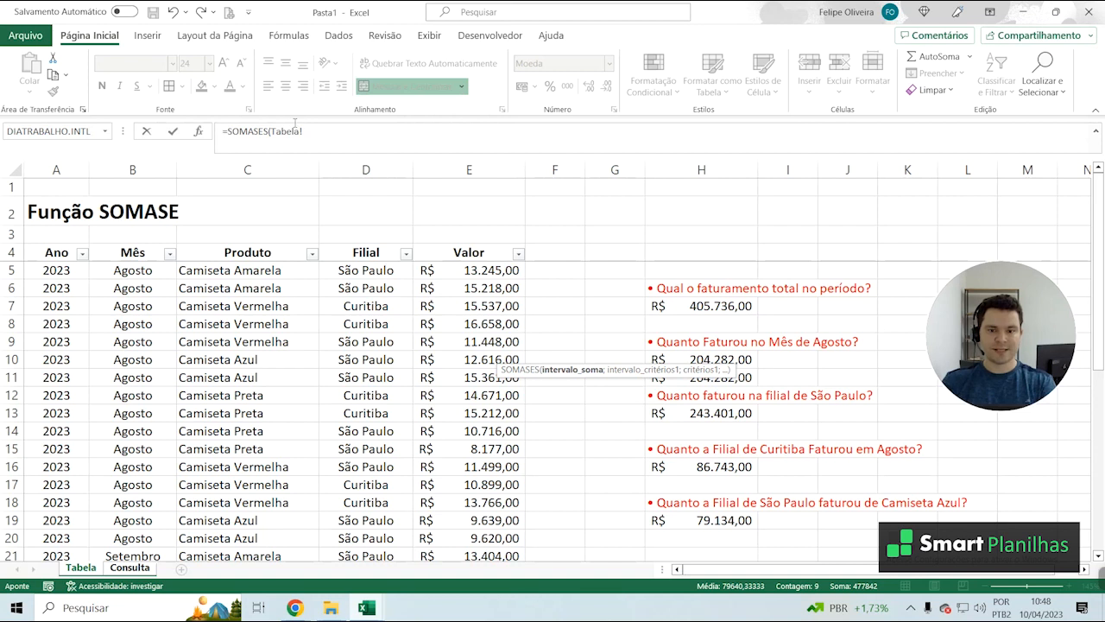
pyautogui.click(474, 167)
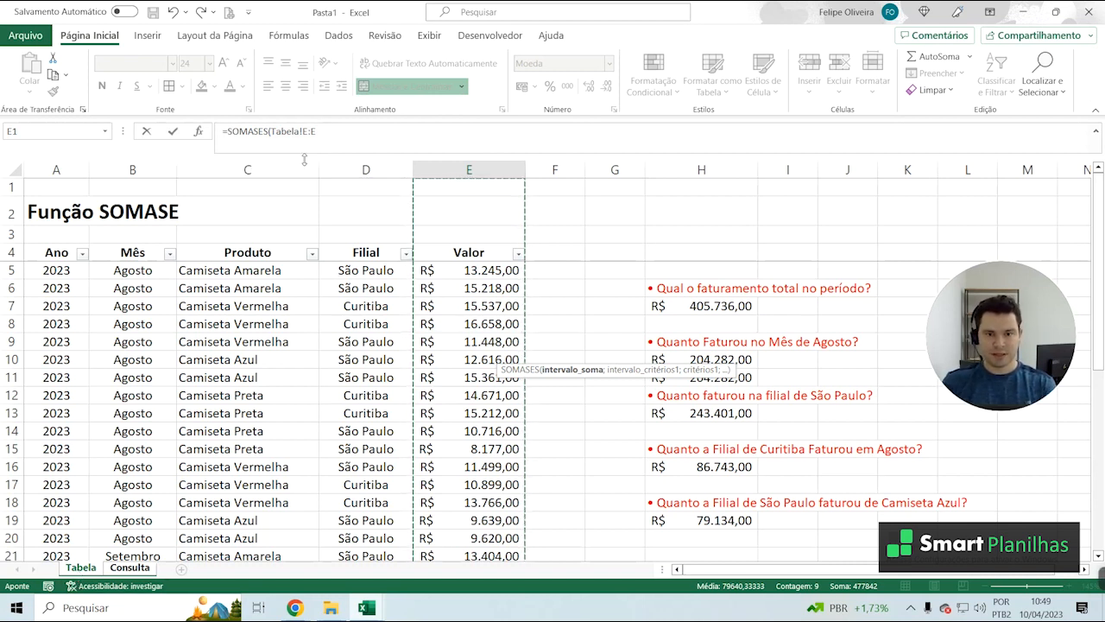
pyautogui.click(350, 136)
pyautogui.write(';')
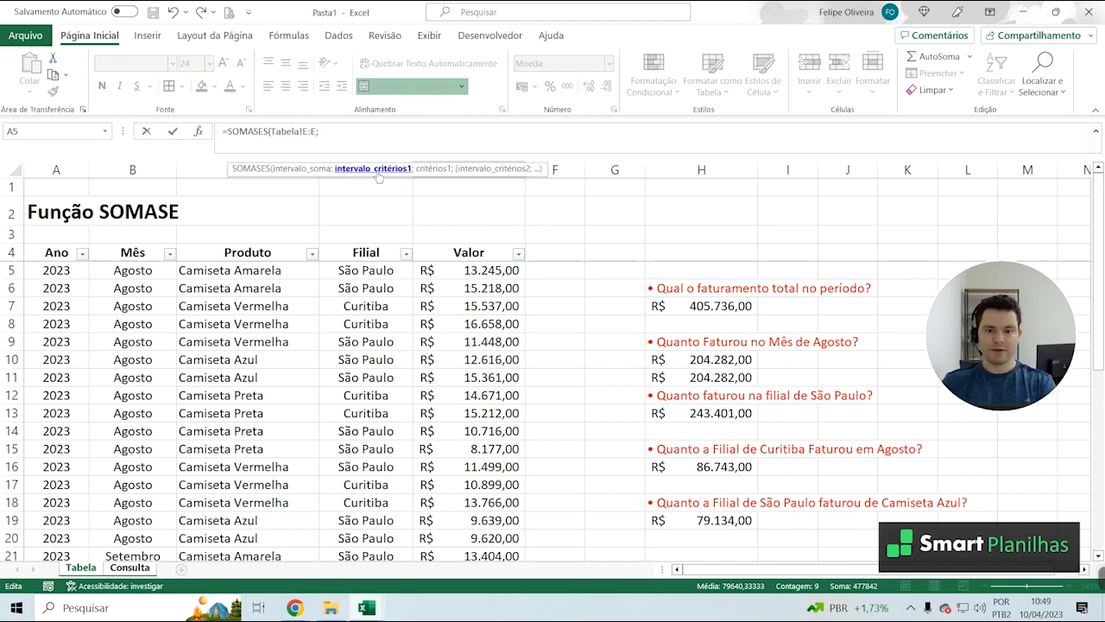
# Add Tabela column B:B with Consulta cell C3 as the formula's first criterion pair
pyautogui.click(134, 169)
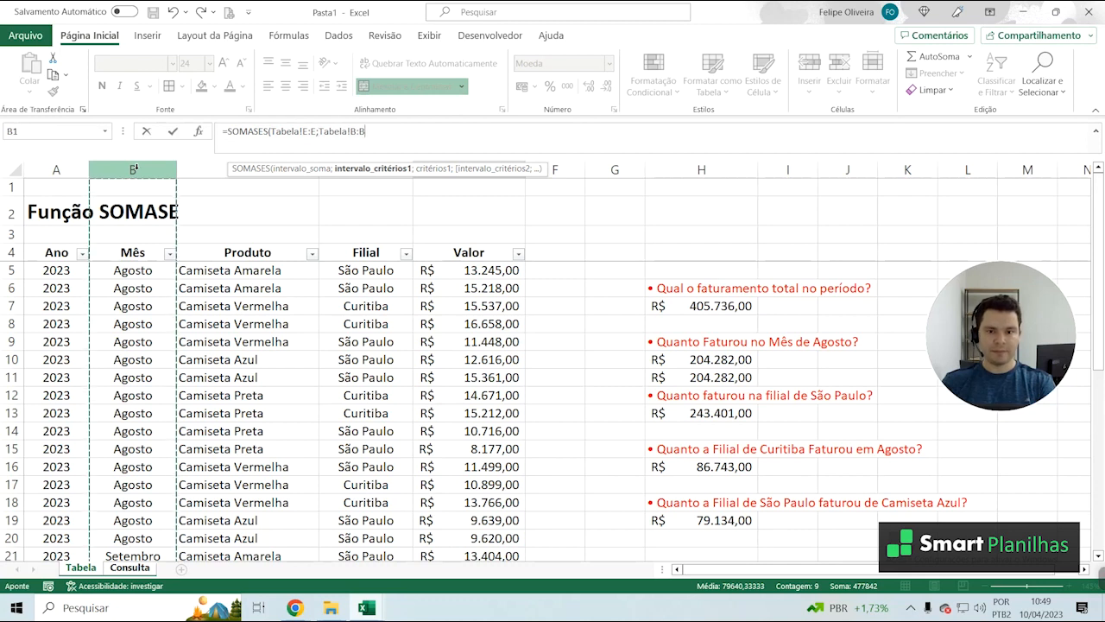
pyautogui.write(';')
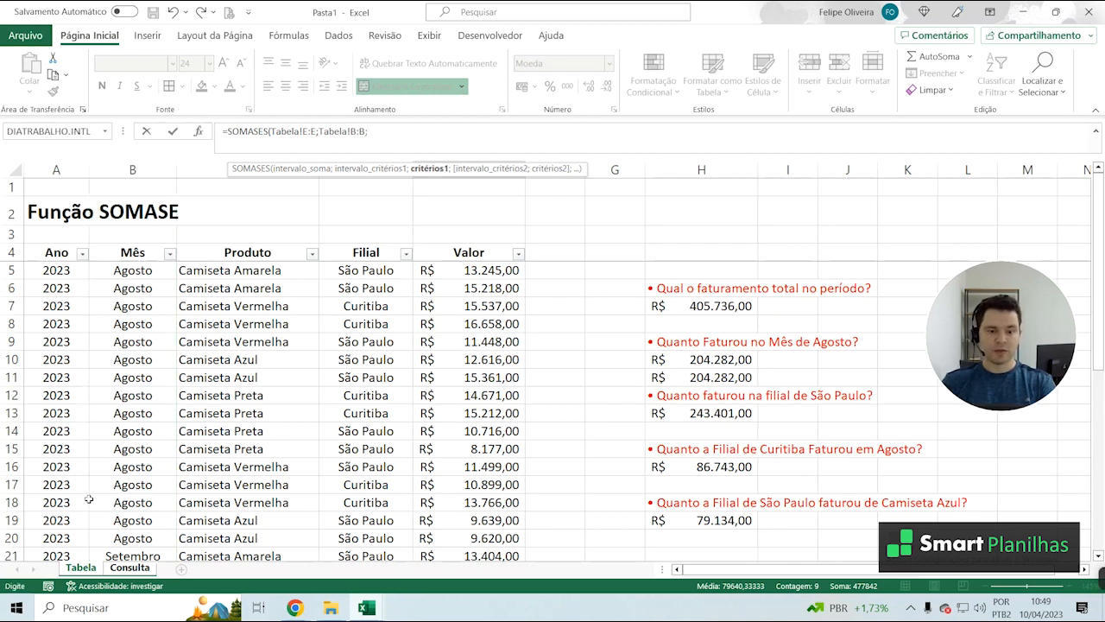
pyautogui.click(129, 567)
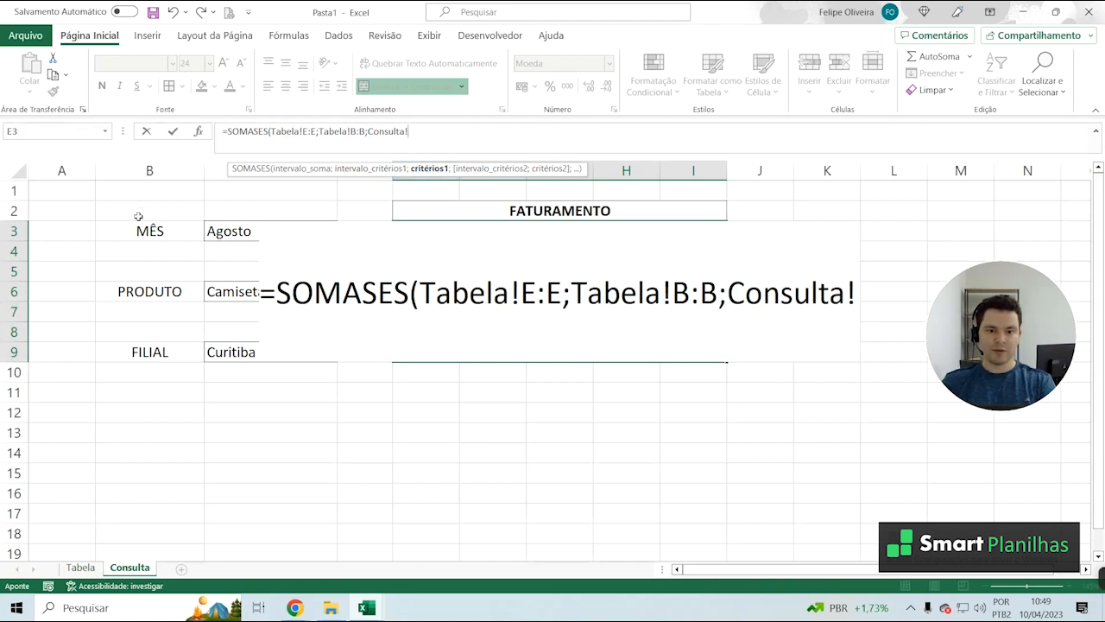
pyautogui.click(209, 231)
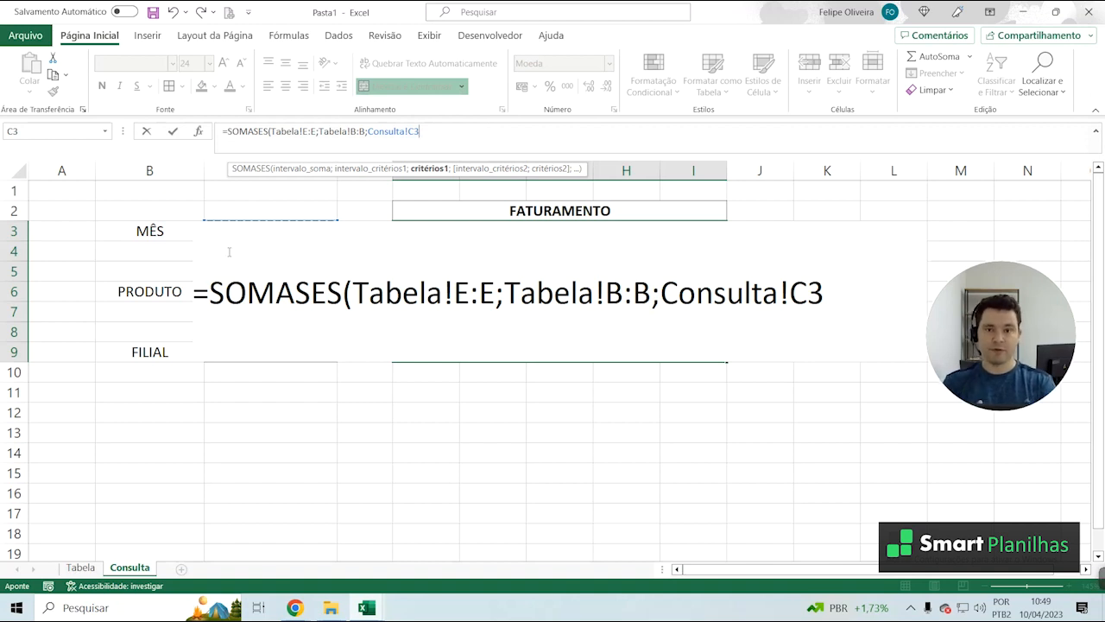
pyautogui.write(';')
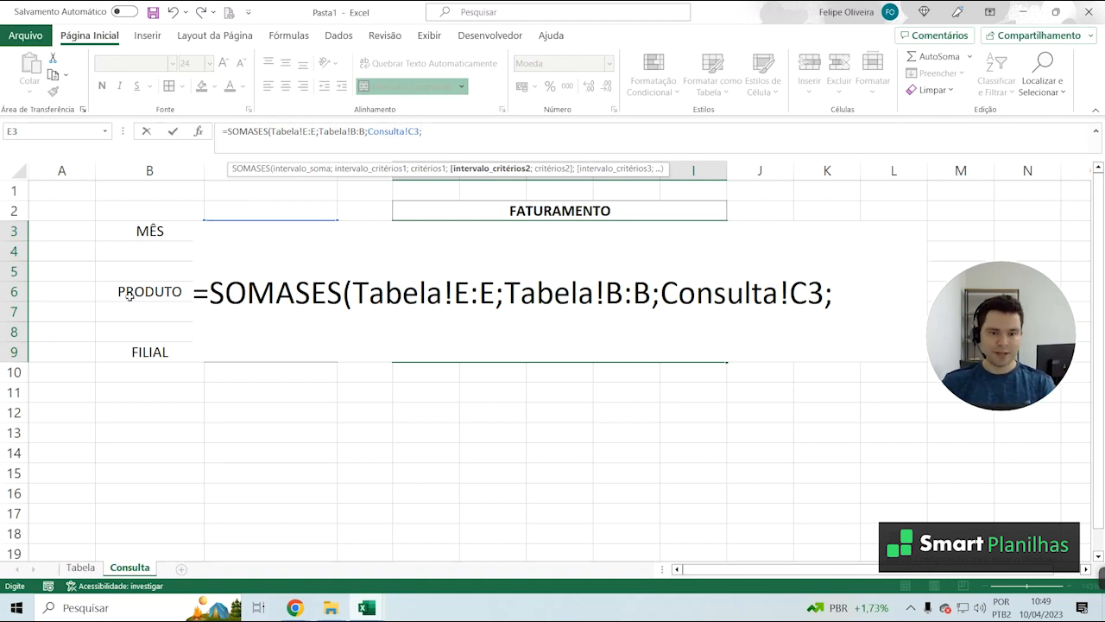
# Add Tabela column C:C with Consulta cell C5 as the second criterion pair, and close and enter the formula
pyautogui.click(81, 566)
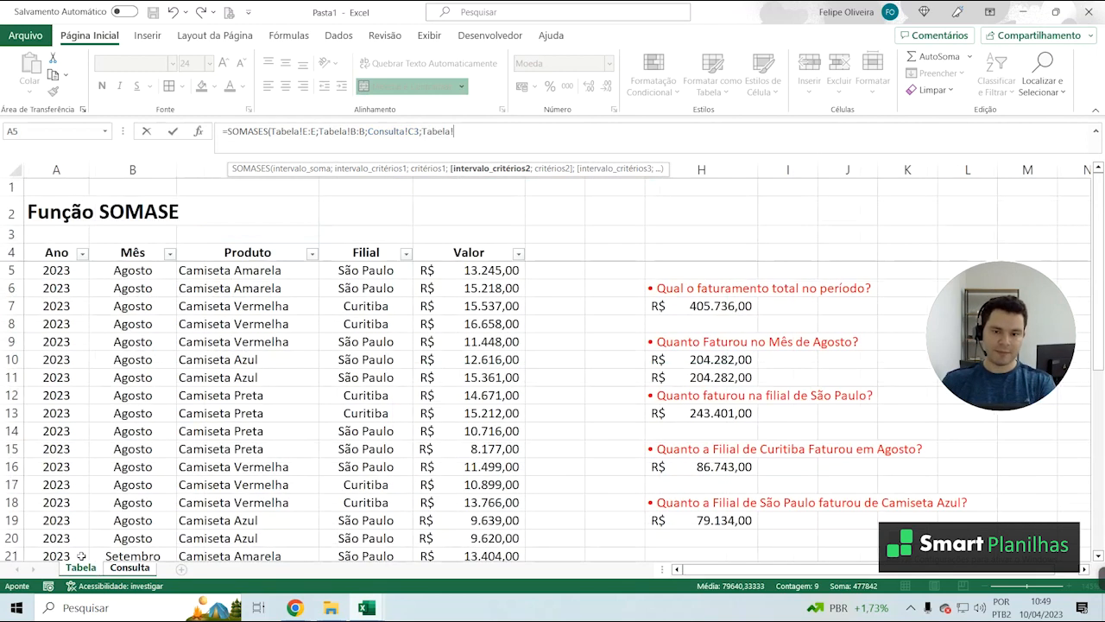
pyautogui.click(197, 166)
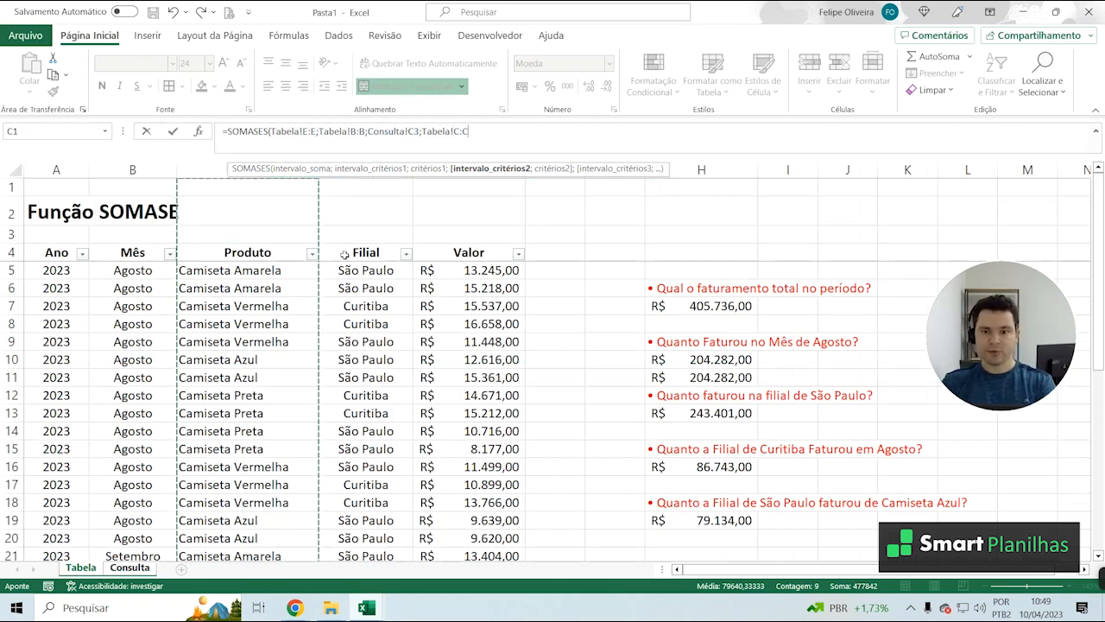
pyautogui.write(';')
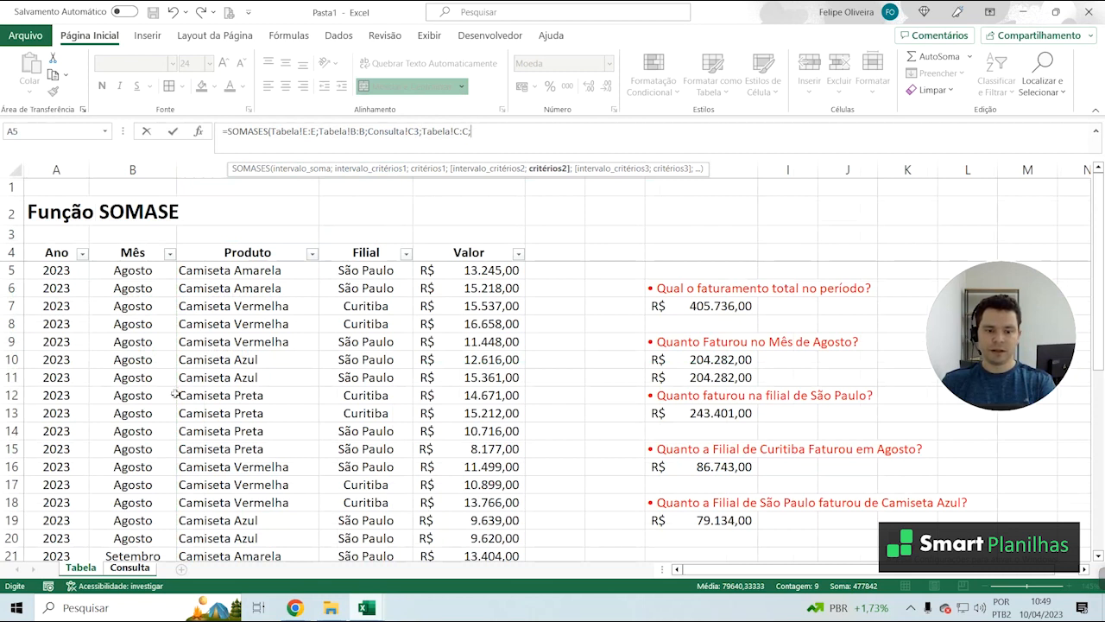
pyautogui.click(130, 568)
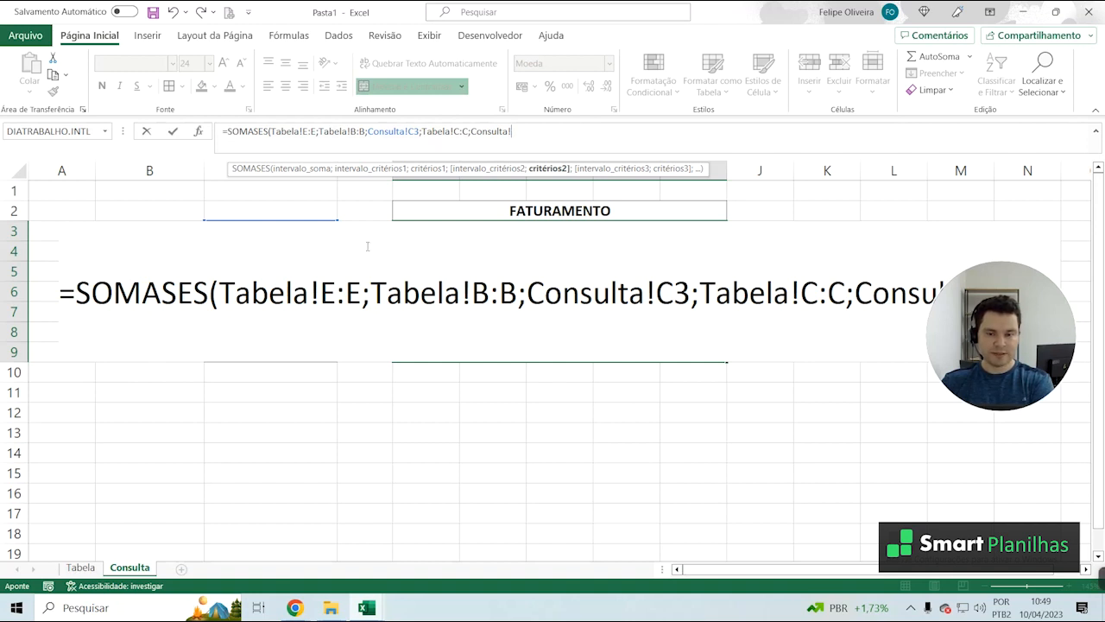
pyautogui.click(44, 269)
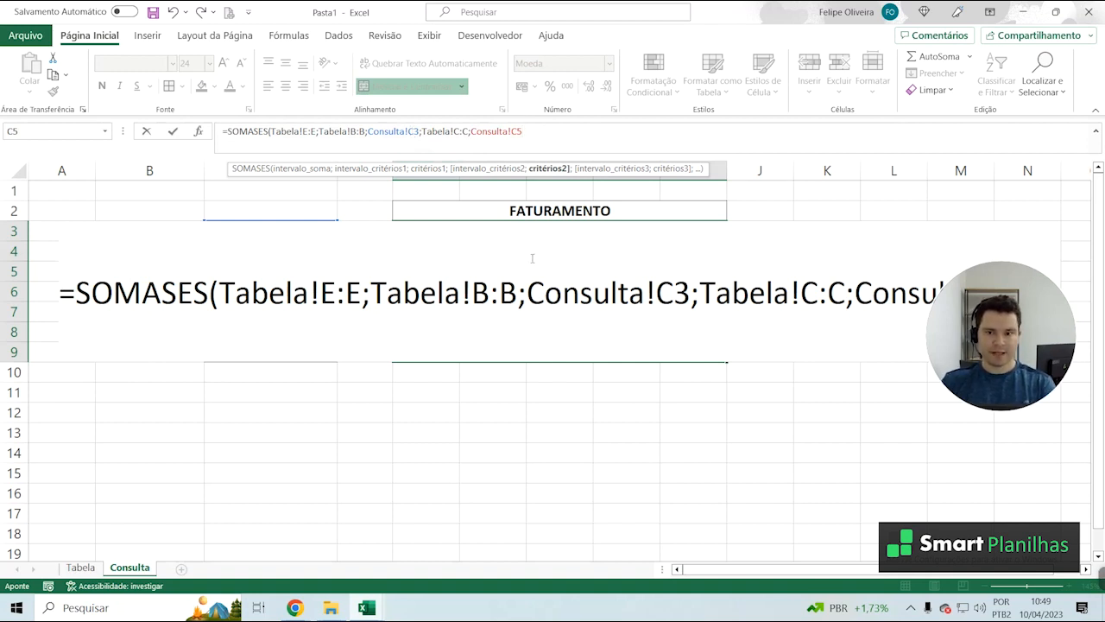
pyautogui.write(';')
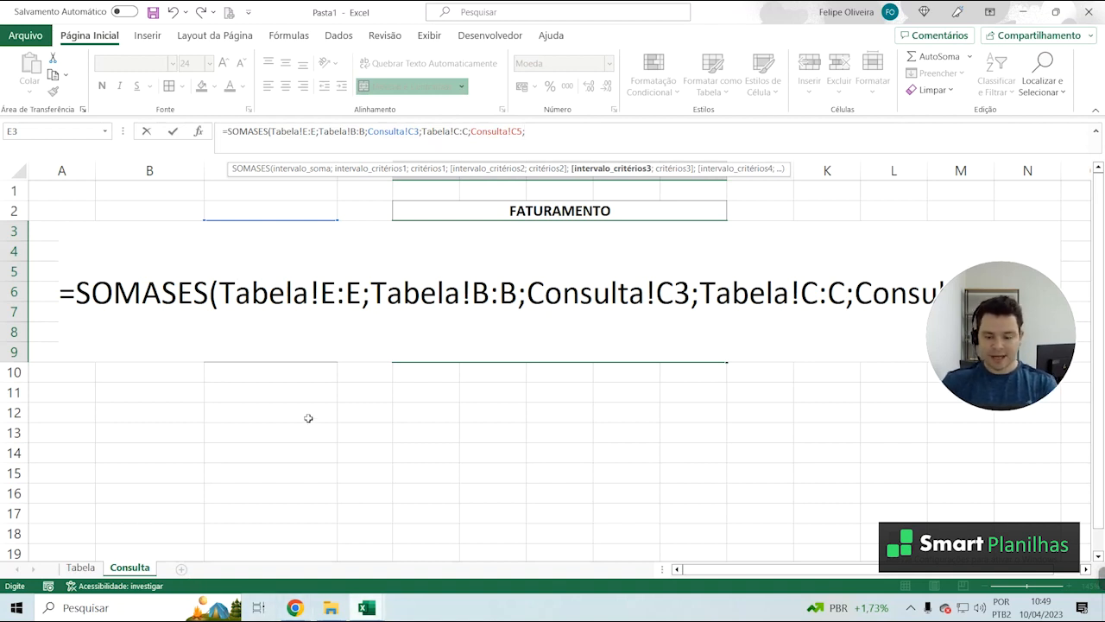
pyautogui.press('BackSpace')
pyautogui.write(')')
pyautogui.press('Return')
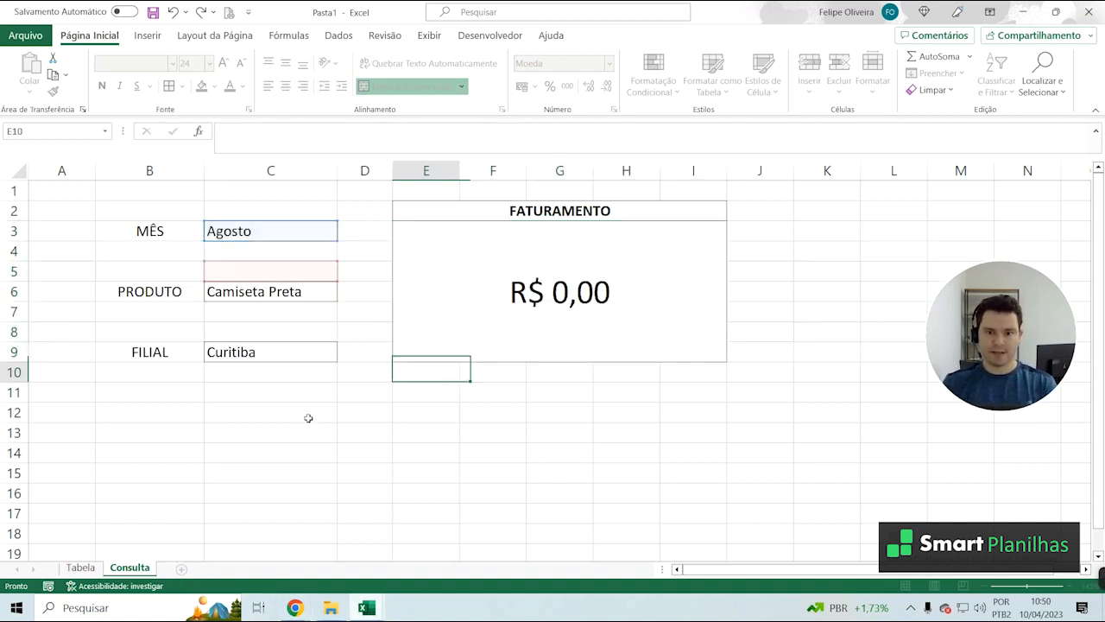
# Correct the second criterion in the FATURAMENTO formula so it refers to the PRODUTO value in cell C6
pyautogui.click(261, 300)
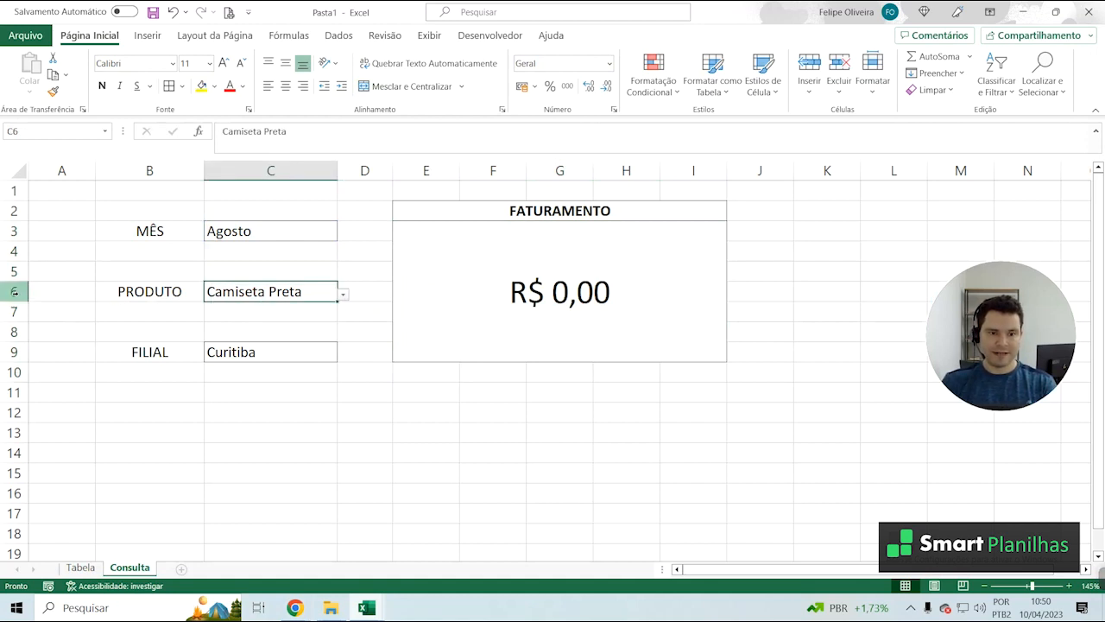
pyautogui.click(498, 277)
pyautogui.click(520, 130)
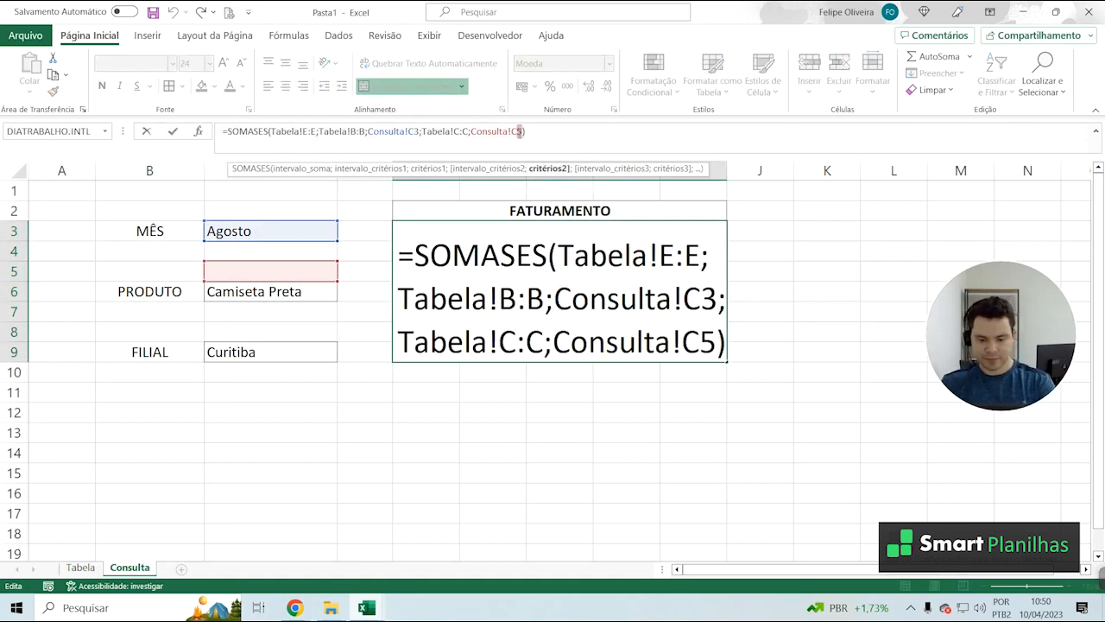
pyautogui.write('6')
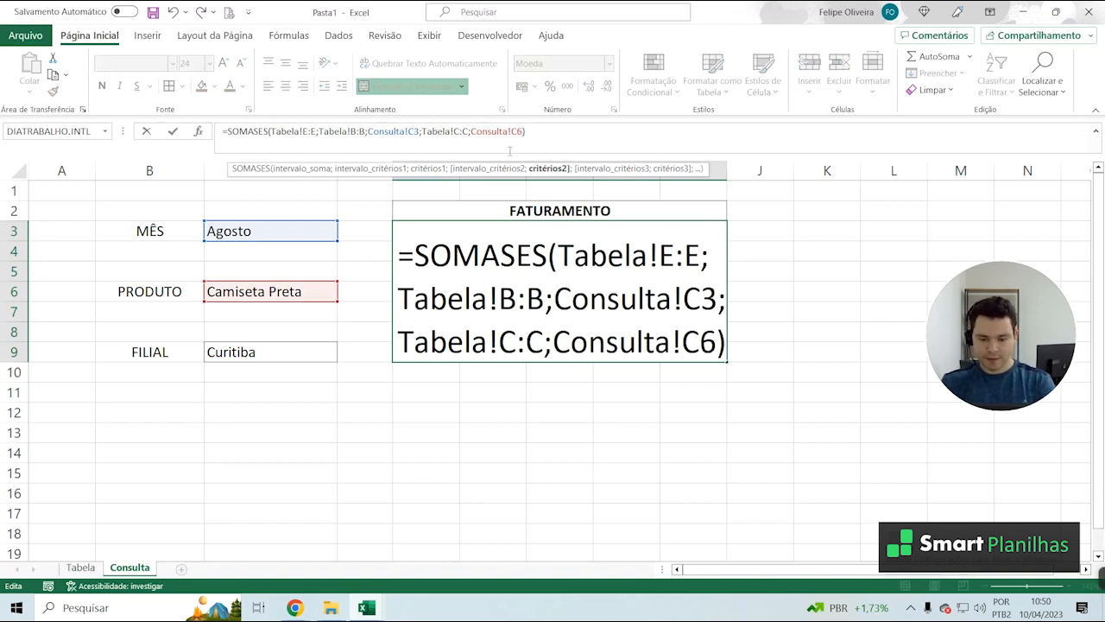
pyautogui.write(';')
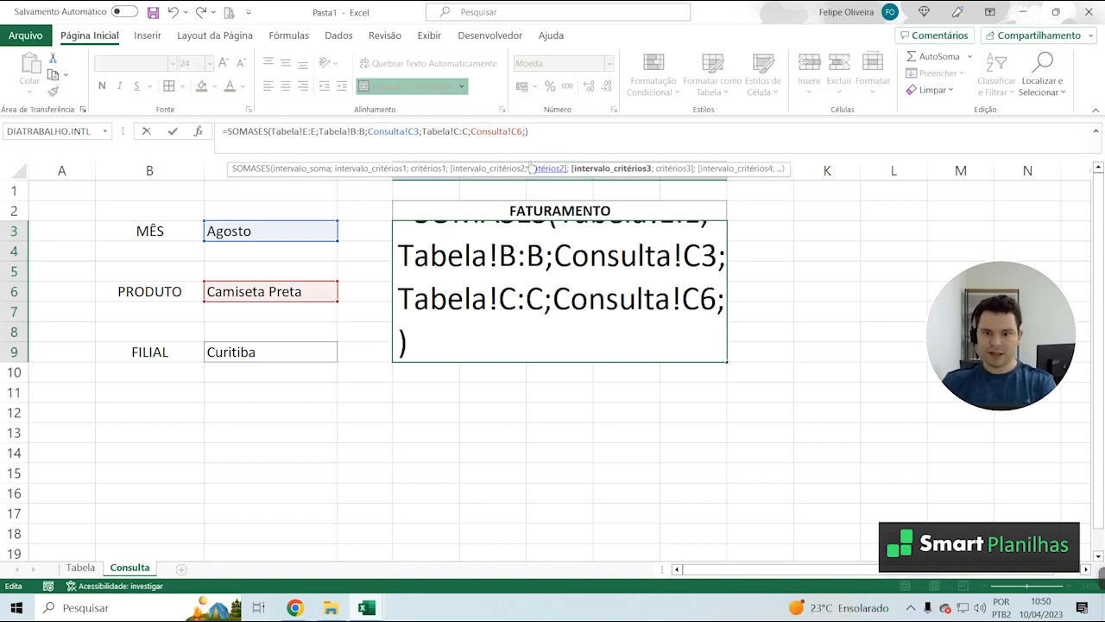
# Add Tabela column D:D with Consulta cell C9 as the formula's third criterion pair and enter the formula
pyautogui.click(74, 568)
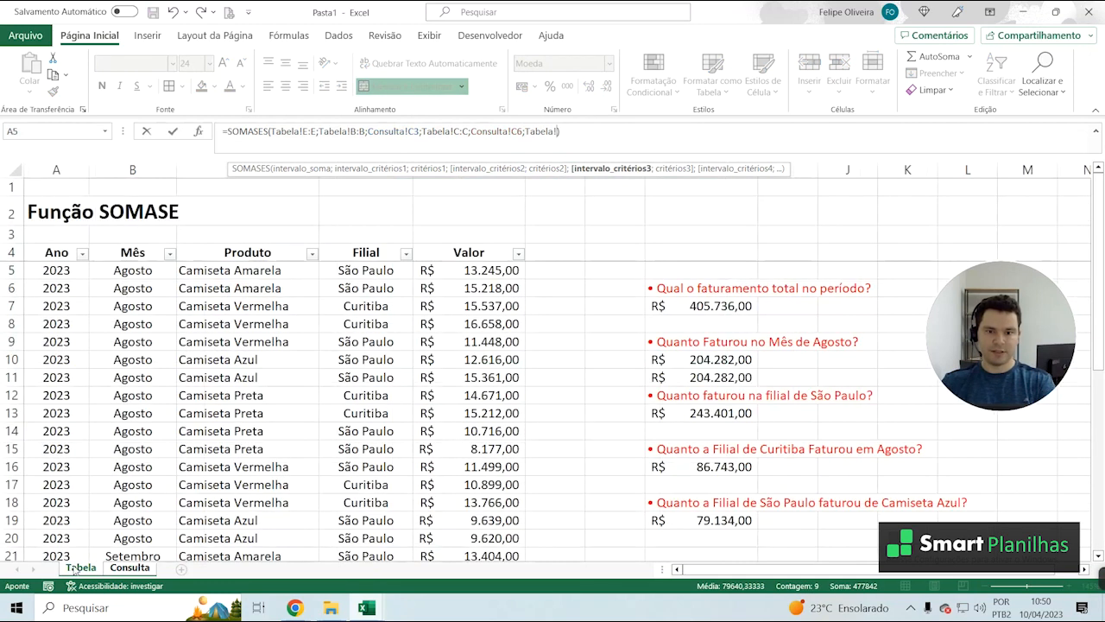
pyautogui.click(365, 170)
pyautogui.write(';Tabela!')
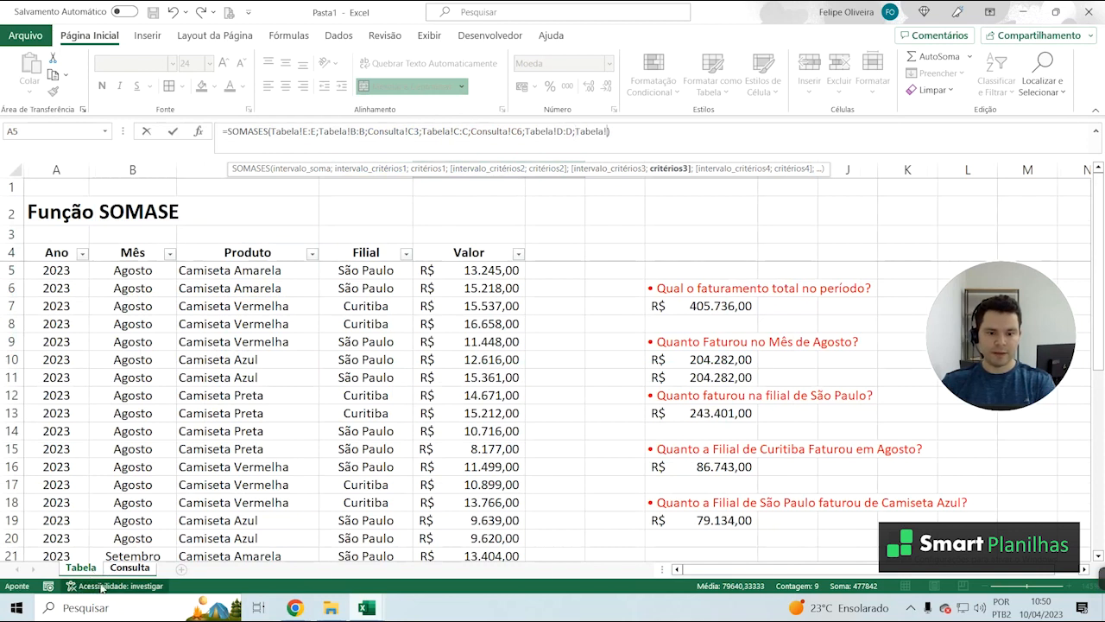
pyautogui.click(129, 567)
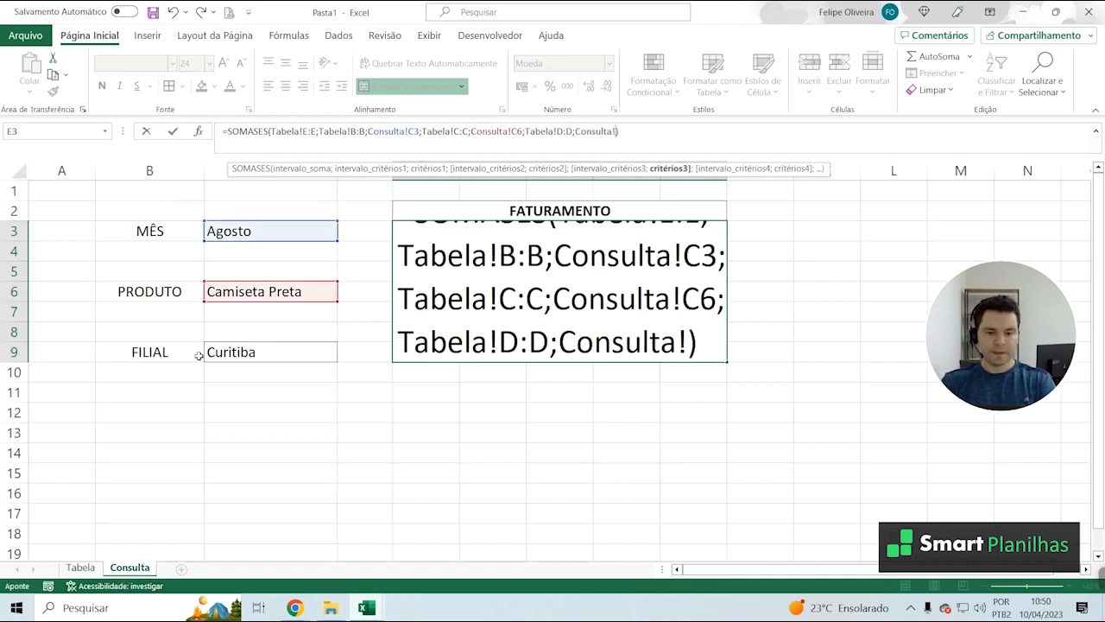
pyautogui.click(224, 352)
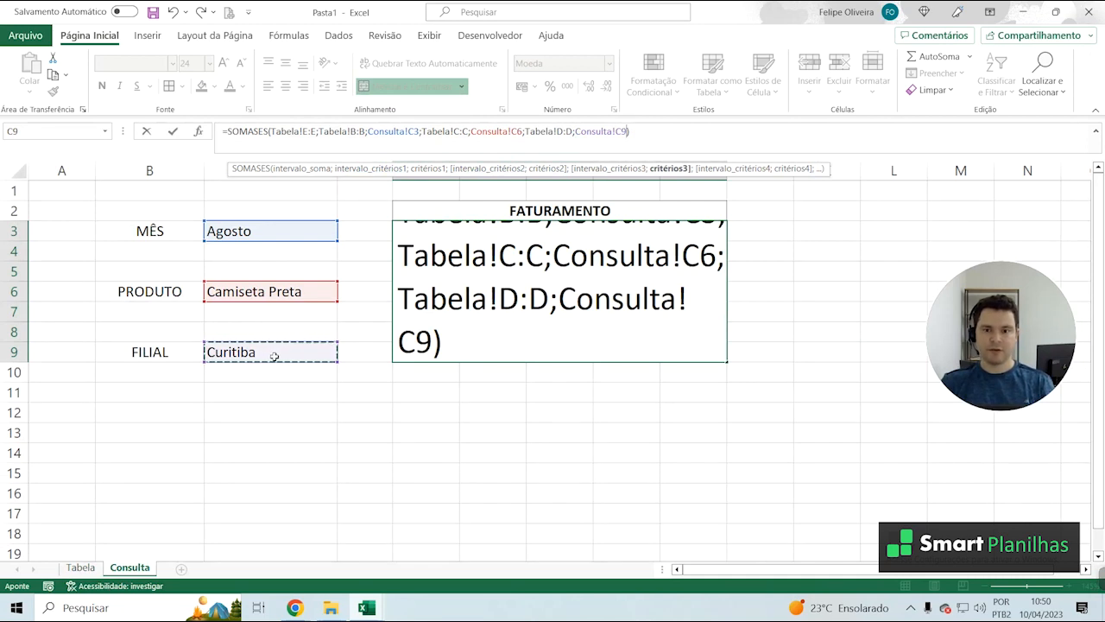
pyautogui.press('Return')
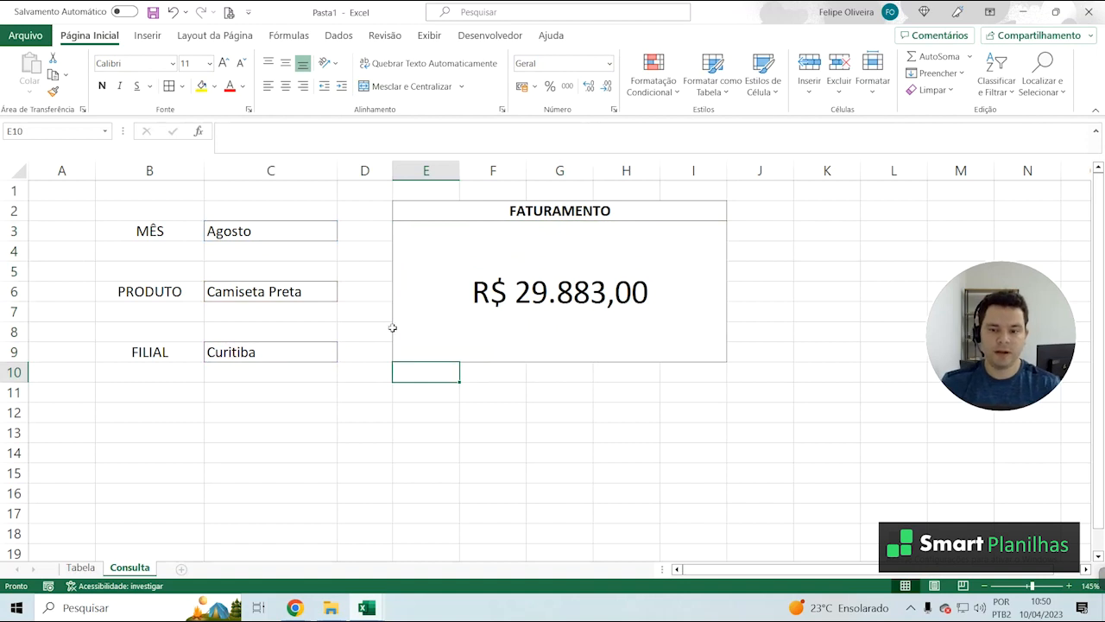
# Review the arguments of the FATURAMENTO SOMASES formula, from the sum range to the first criterion pair
pyautogui.click(434, 270)
pyautogui.click(260, 131)
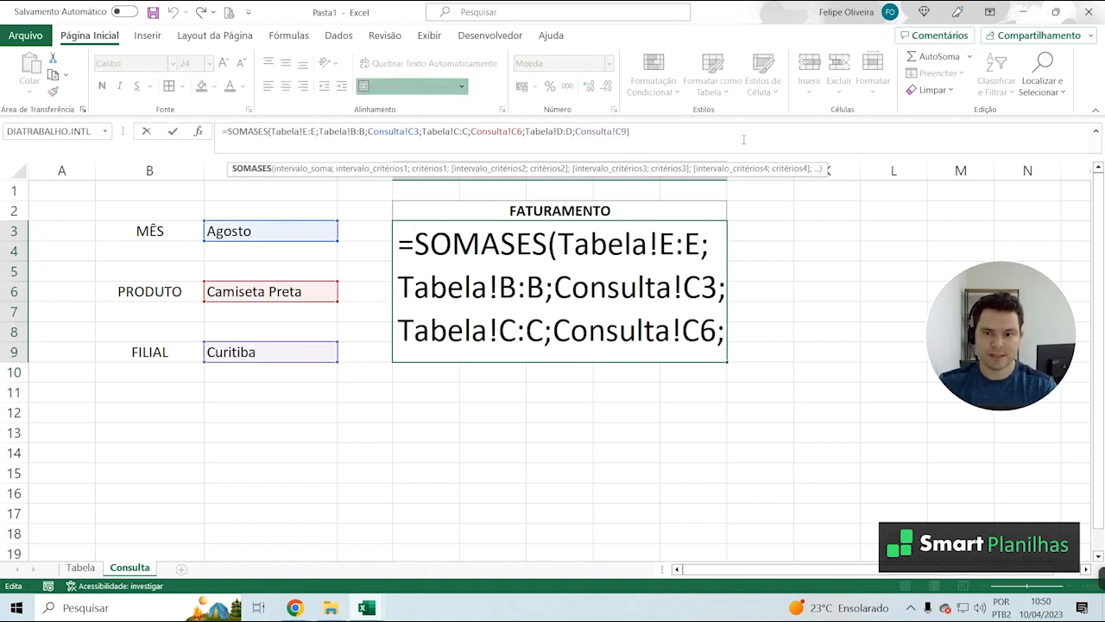
pyautogui.moveTo(271, 131); pyautogui.dragTo(317, 131)
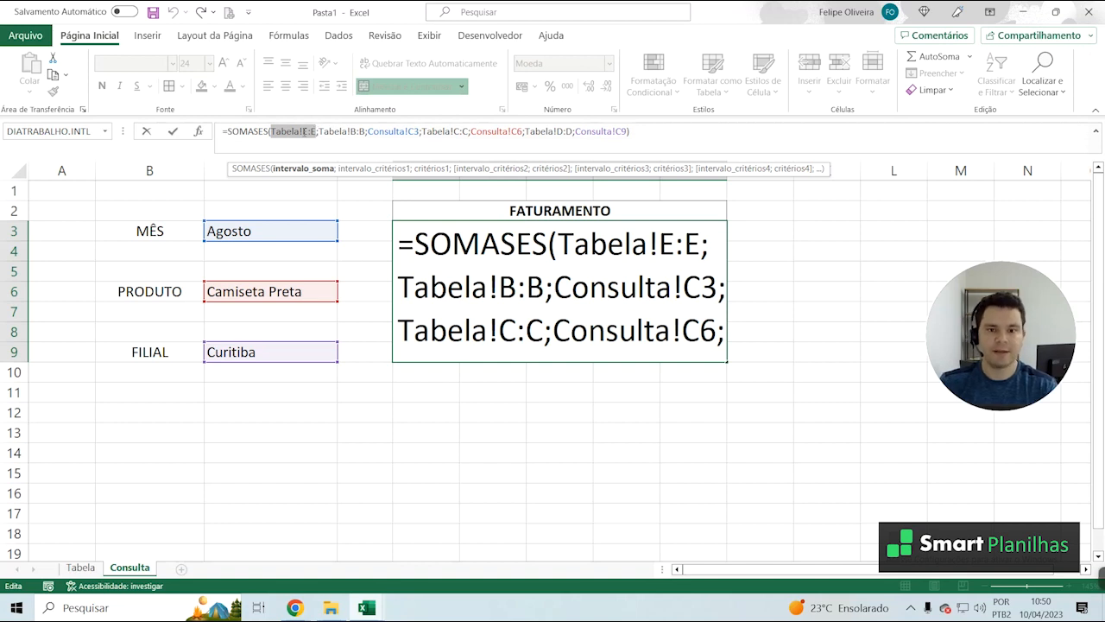
pyautogui.click(347, 131)
pyautogui.click(393, 132)
pyautogui.press('Escape')
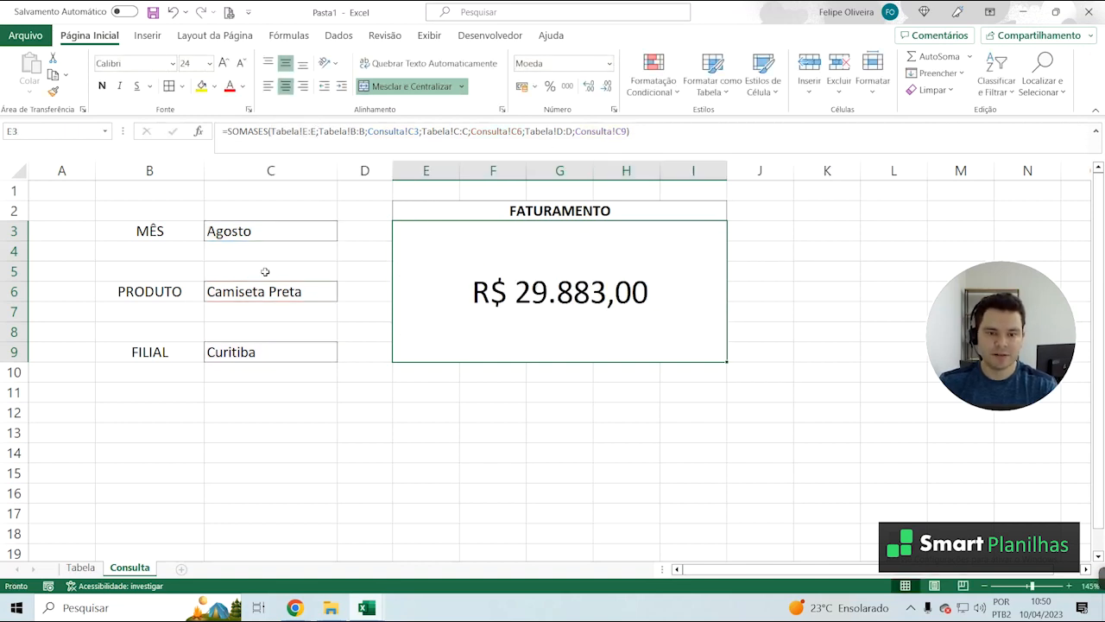
pyautogui.click(245, 232)
pyautogui.click(240, 298)
pyautogui.click(244, 355)
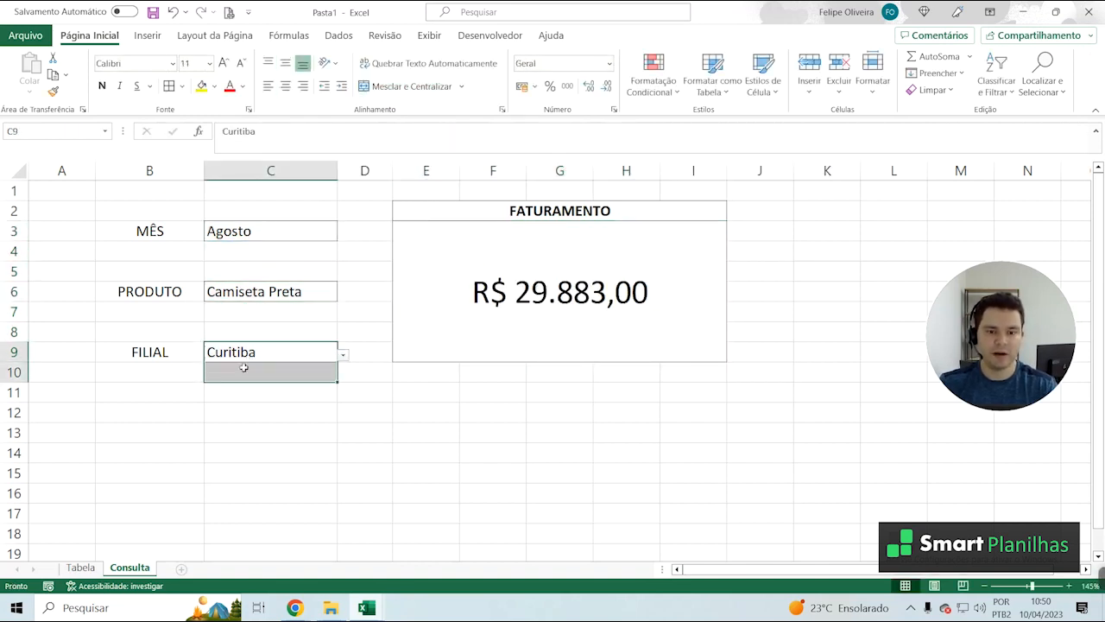
pyautogui.click(274, 313)
pyautogui.click(280, 298)
# Set MÊS to Setembro and check the FATURAMENTO cell
pyautogui.click(326, 228)
pyautogui.click(343, 233)
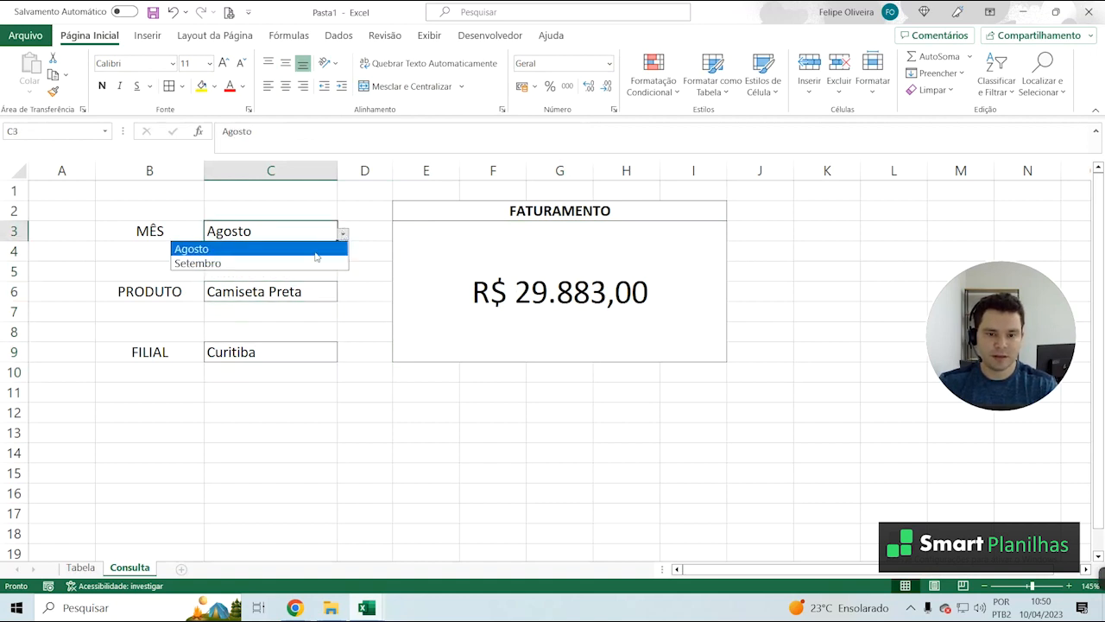
pyautogui.click(301, 263)
pyautogui.click(496, 285)
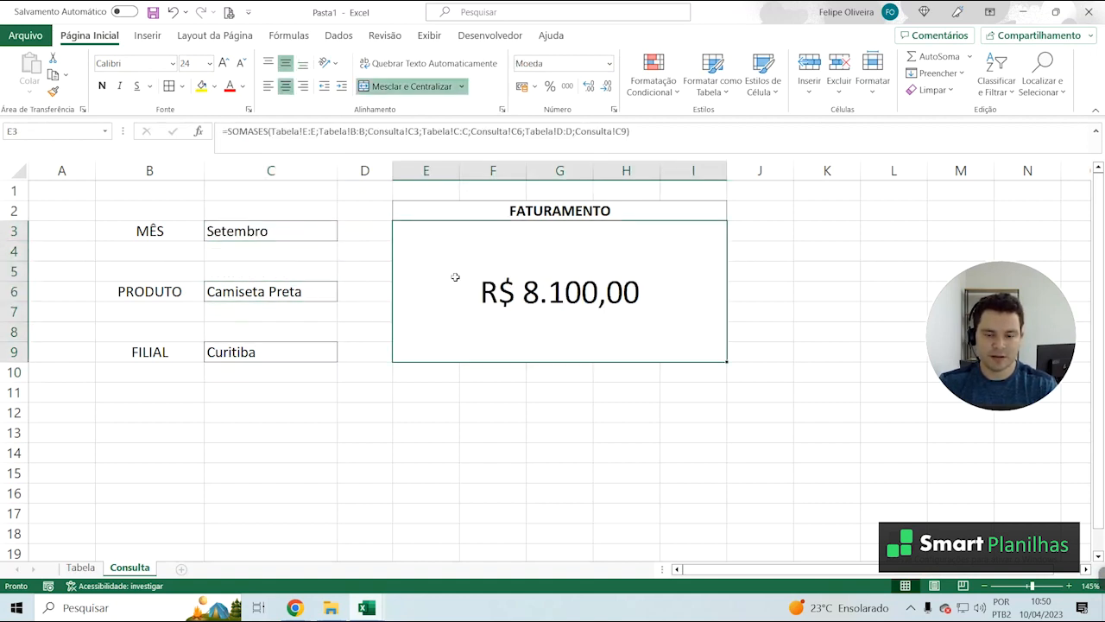
# Test the PRODUTO cell with Camiseta Vermelha and switch it to Camiseta Azul
pyautogui.click(331, 297)
pyautogui.click(342, 295)
pyautogui.click(338, 308)
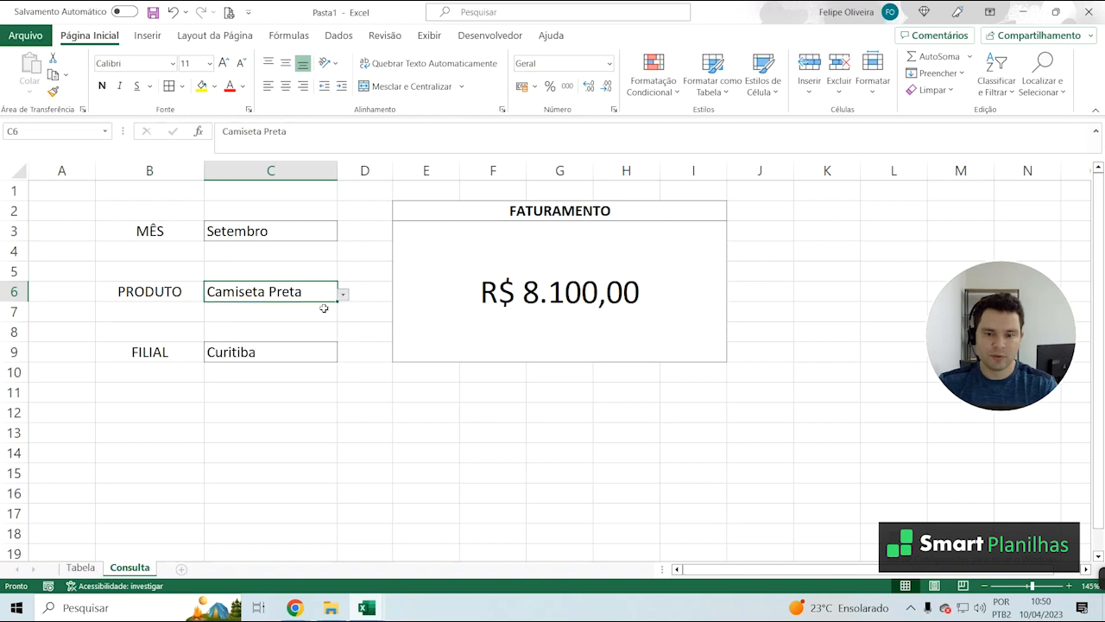
pyautogui.click(343, 296)
pyautogui.click(321, 322)
pyautogui.click(343, 295)
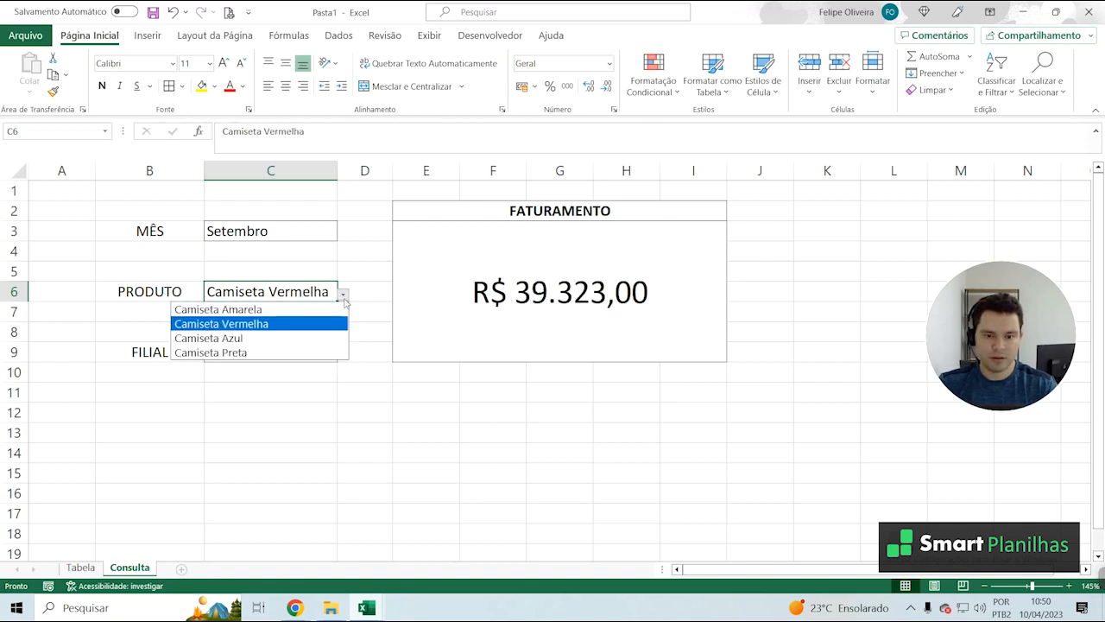
pyautogui.click(304, 340)
pyautogui.click(291, 365)
# Test the FILIAL cell with São Paulo and set it back to Curitiba
pyautogui.click(311, 355)
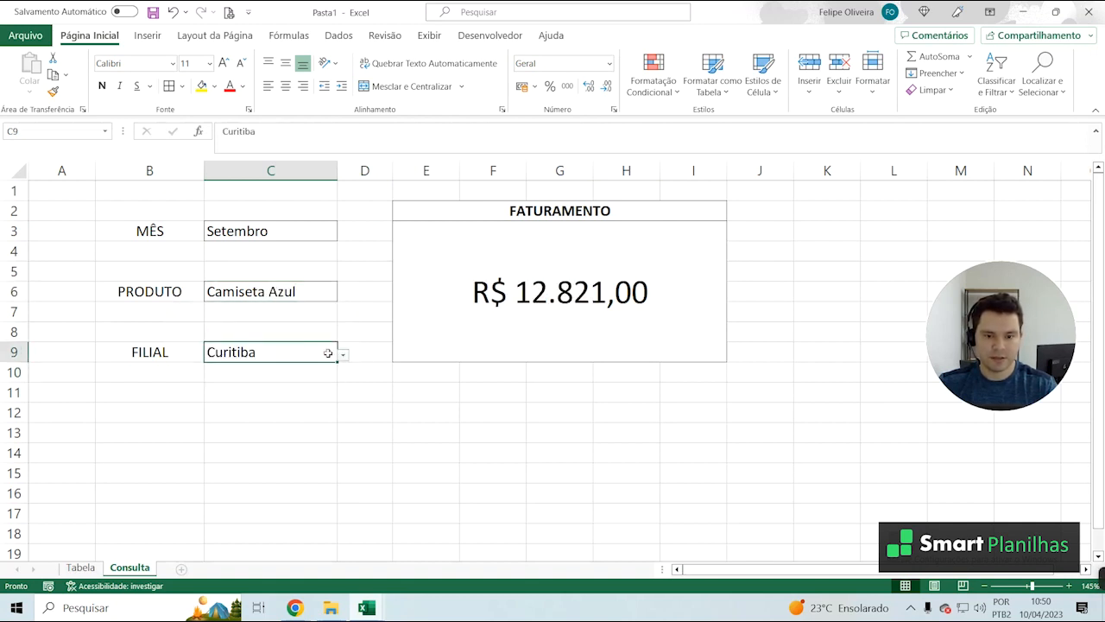
pyautogui.click(347, 353)
pyautogui.click(310, 353)
pyautogui.click(343, 355)
pyautogui.click(306, 375)
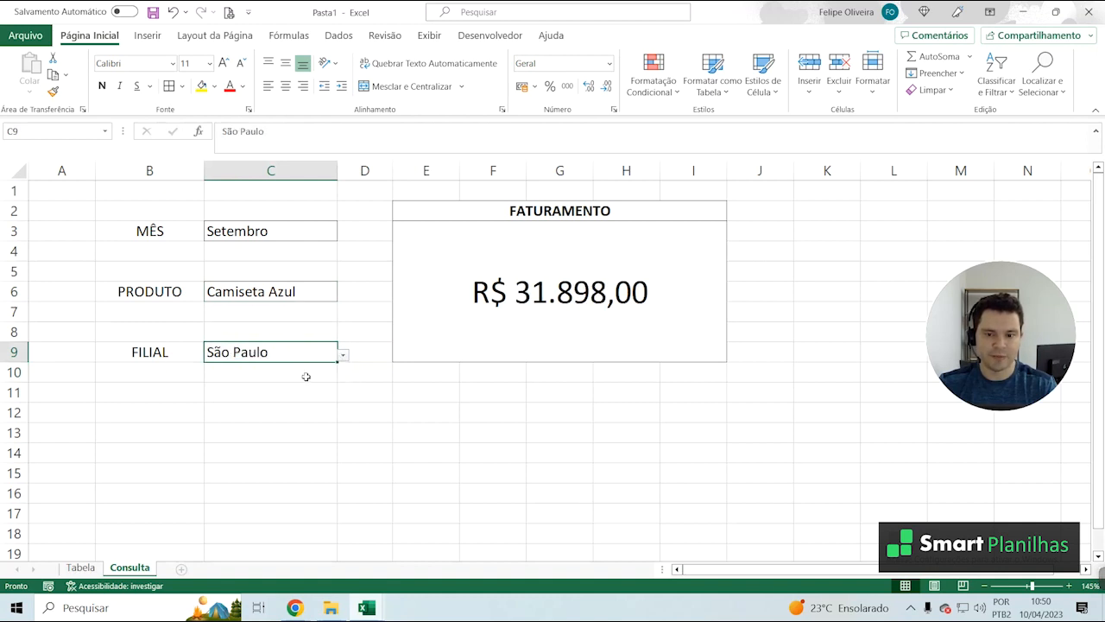
pyautogui.click(342, 355)
pyautogui.click(291, 384)
pyautogui.click(289, 296)
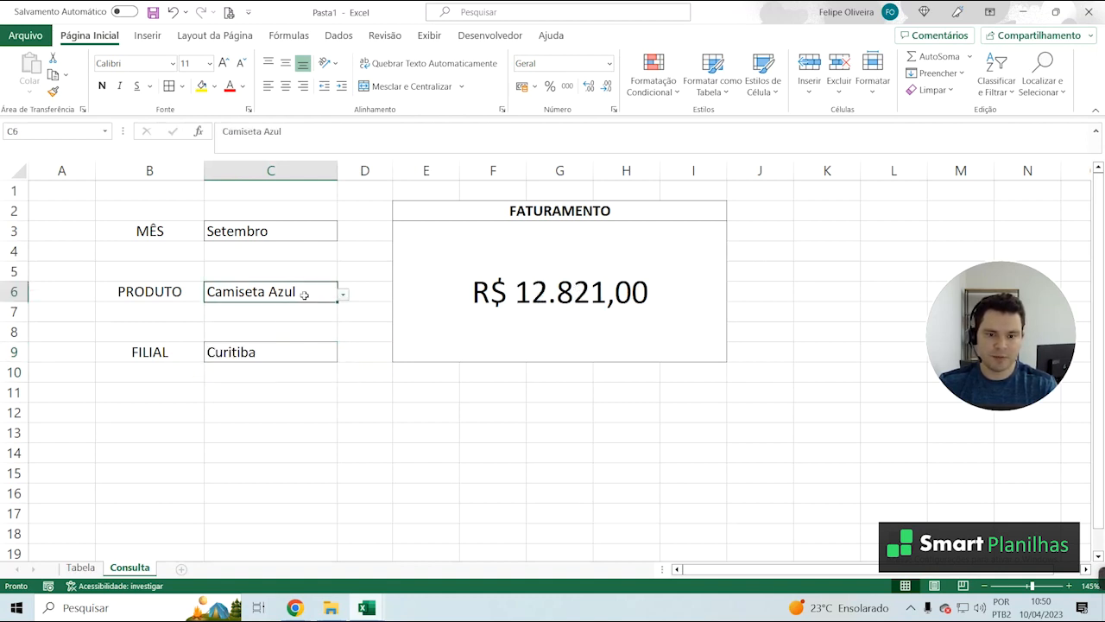
# Set MÊS to Agosto to test the revenue for Camiseta Azul in Curitiba
pyautogui.click(309, 244)
pyautogui.click(309, 231)
pyautogui.click(343, 233)
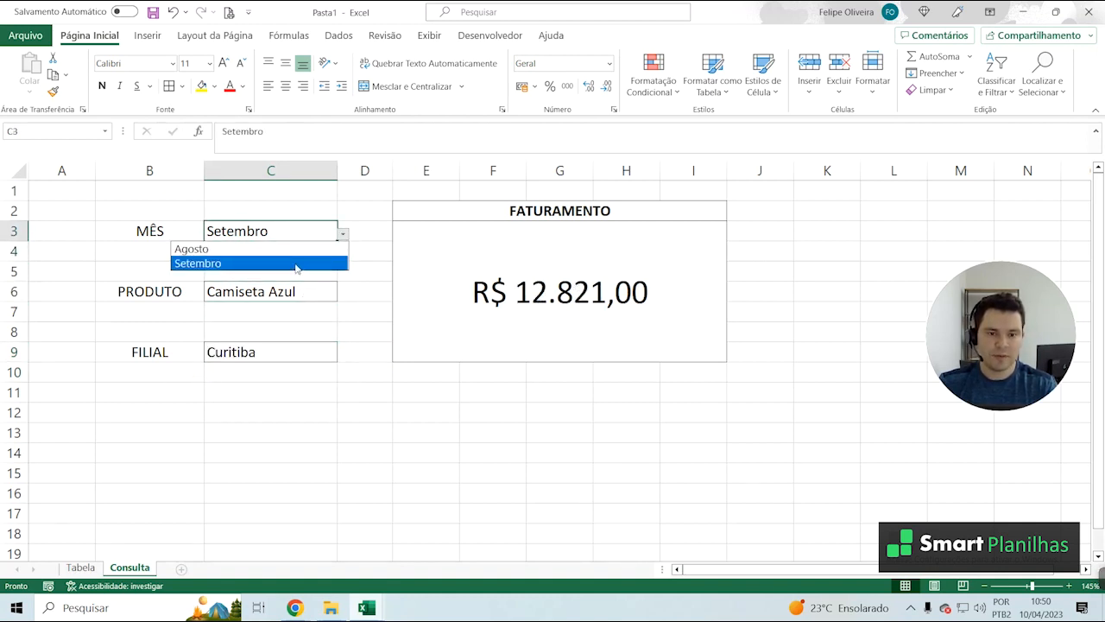
pyautogui.click(307, 248)
pyautogui.click(399, 469)
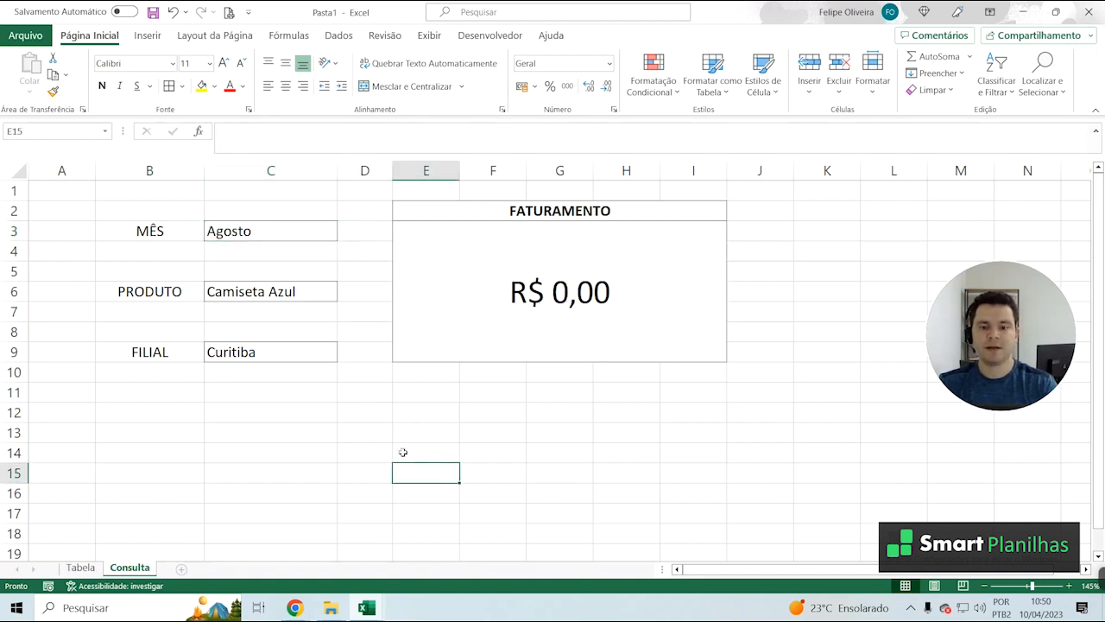
# Set MÊS back to Setembro
pyautogui.click(285, 246)
pyautogui.click(324, 233)
pyautogui.click(346, 238)
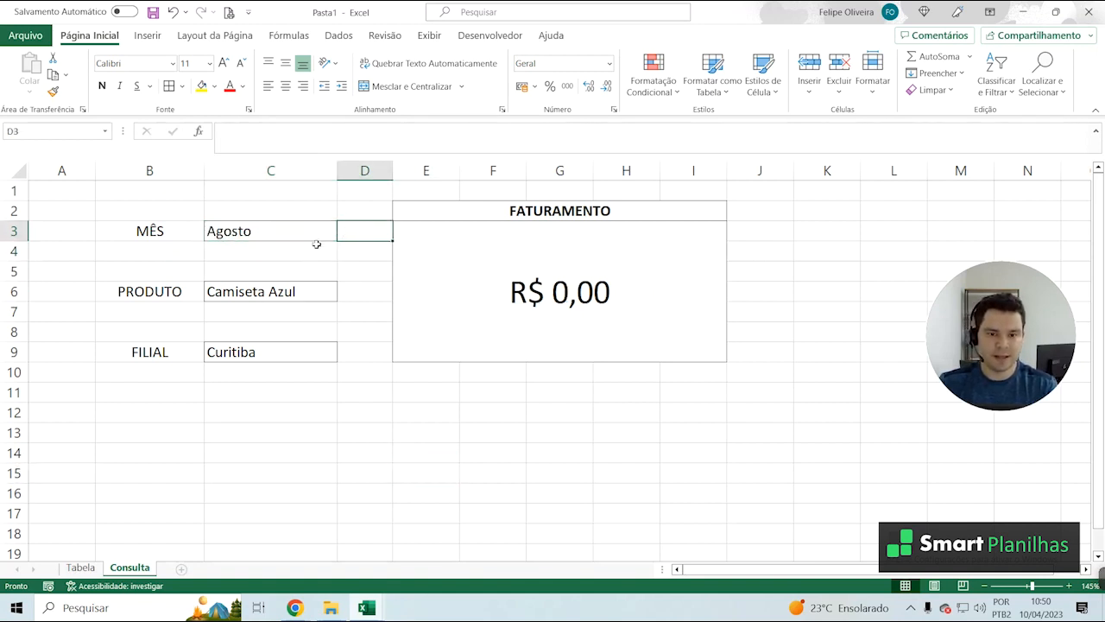
pyautogui.click(316, 236)
pyautogui.click(343, 233)
pyautogui.click(288, 262)
# Open the option list of the PRODUTO cell
pyautogui.click(333, 292)
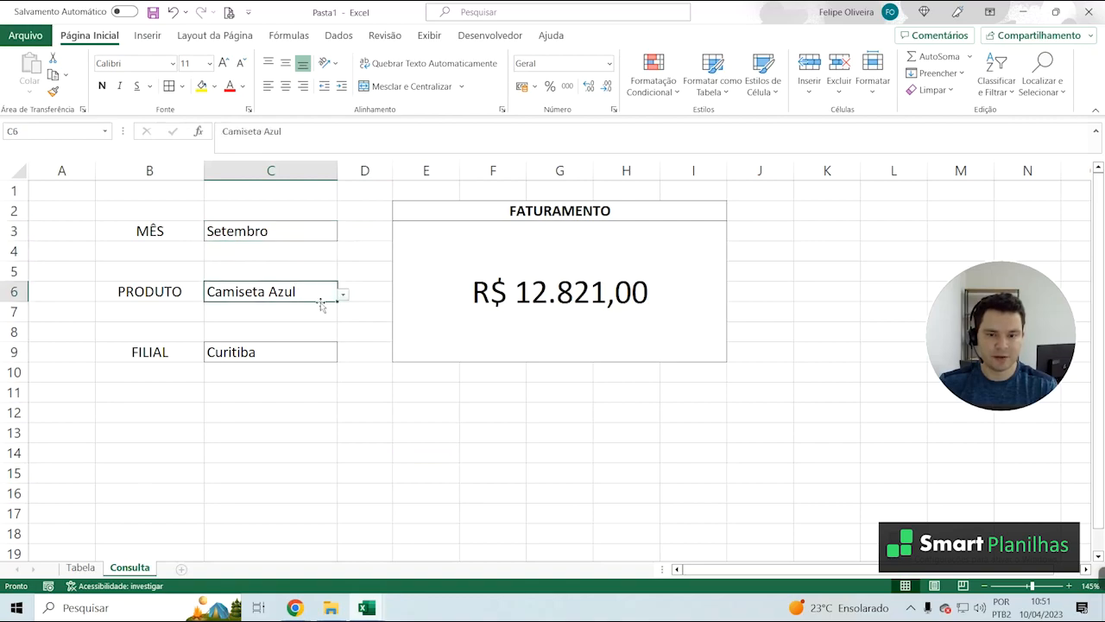
pyautogui.click(343, 295)
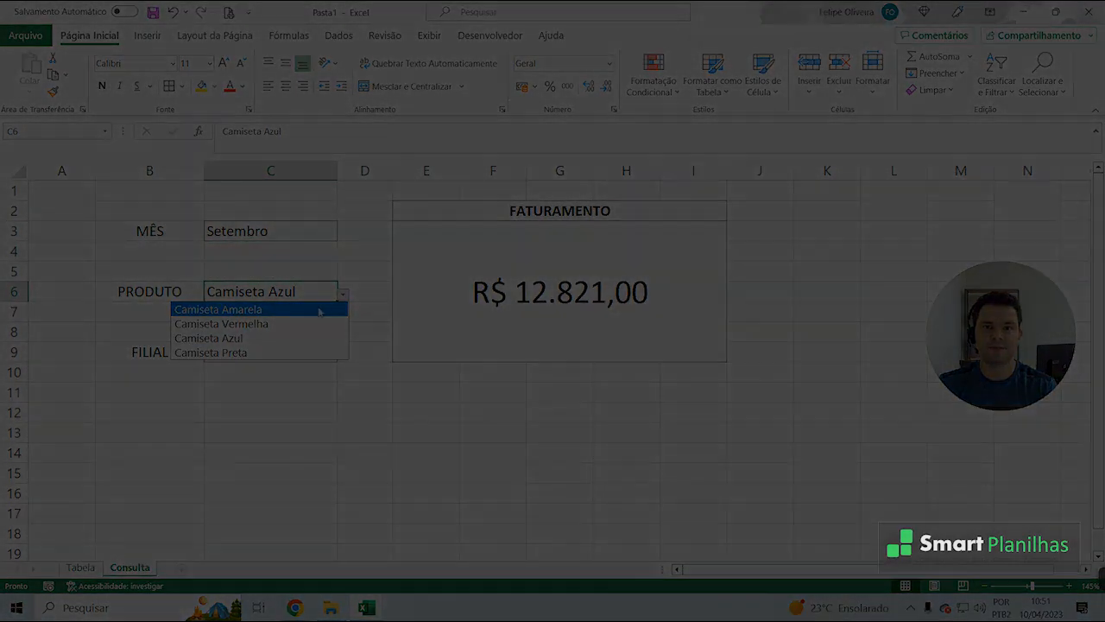